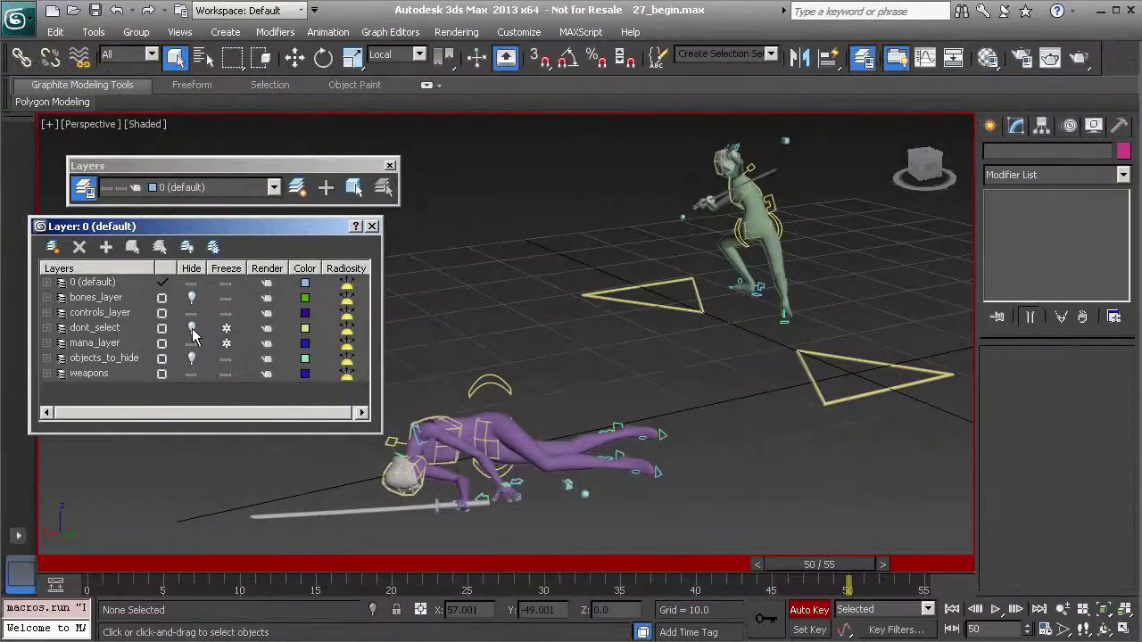
Step: Unhide the dont_select layer and close the layer manager
left_click(192, 328)
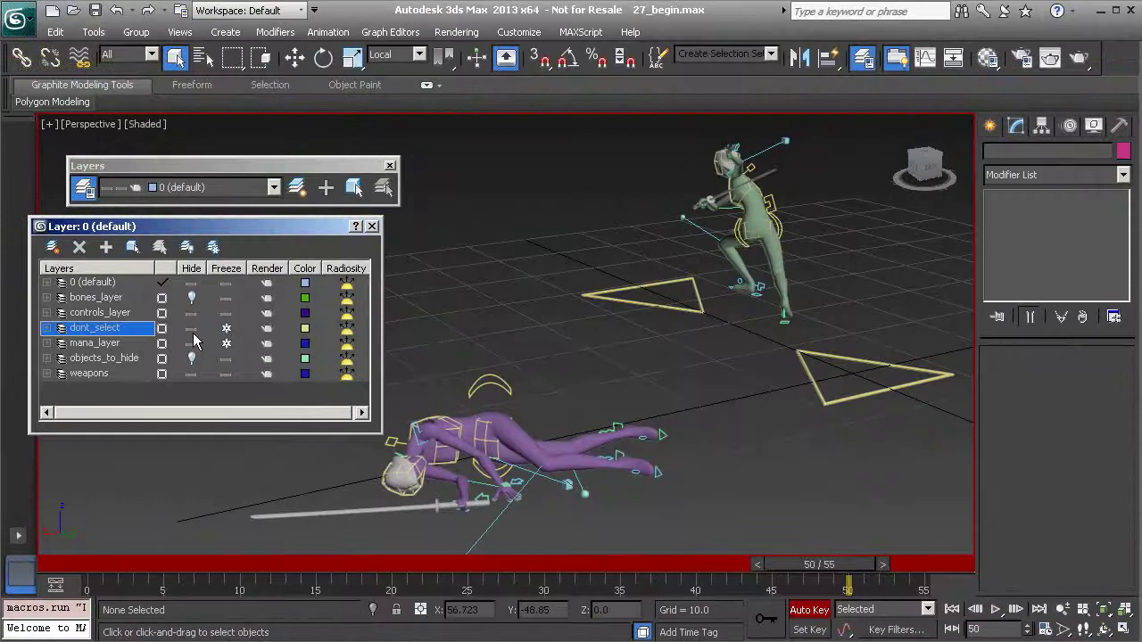
left_click(372, 227)
middle_click_drag(481, 259, 590, 265, "alt")
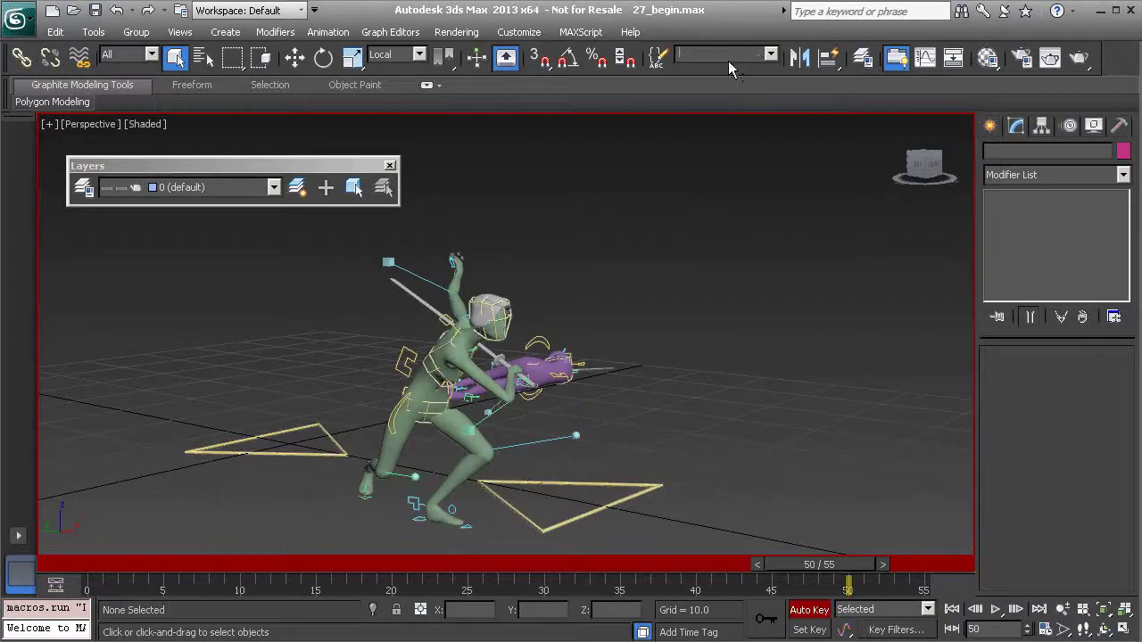
Step: Select the Heroine_Controls set, change all its keys to Auto tangents in the Curve Editor, and deselect the controls
left_click(773, 57)
left_click(710, 72)
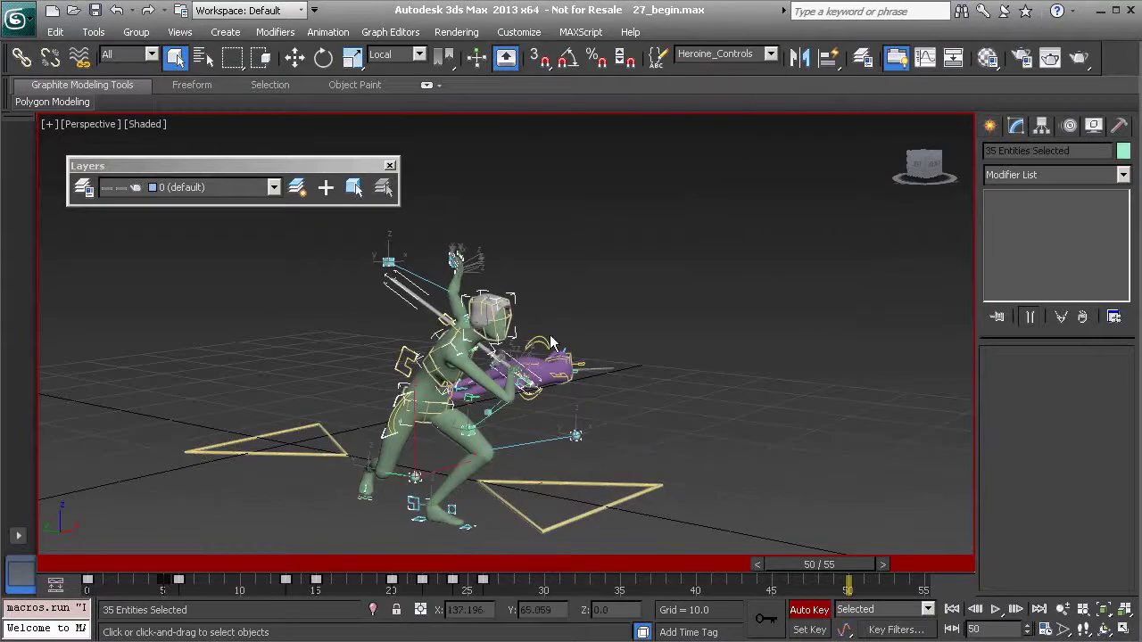
middle_click_drag(533, 348, 568, 247, "alt")
right_click(568, 247)
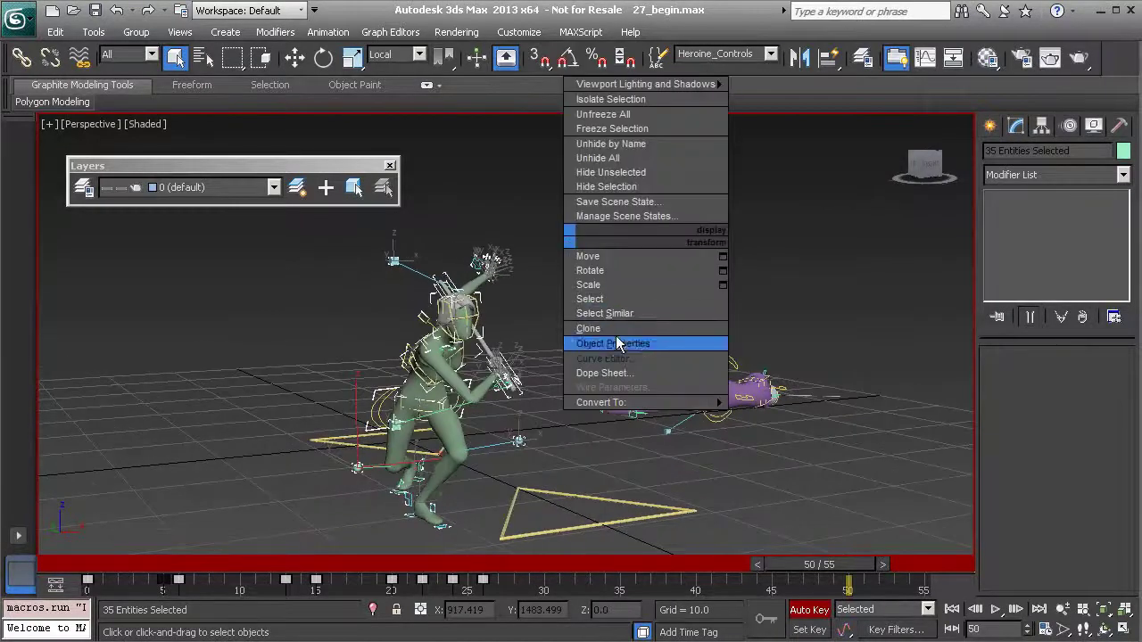
left_click(615, 341)
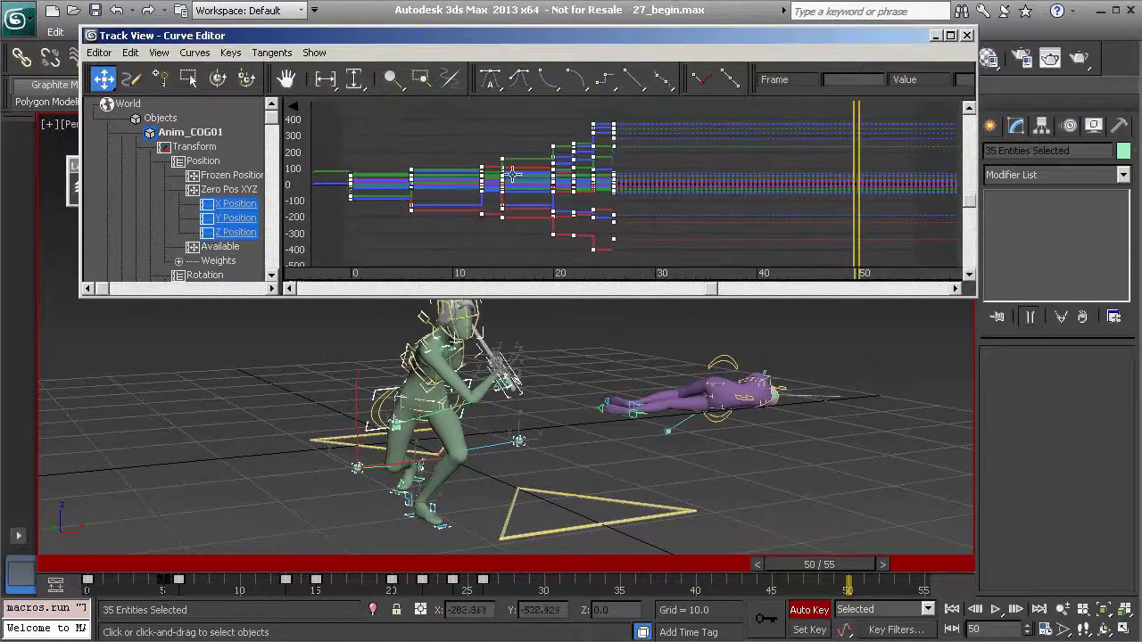
left_click_drag(337, 116, 636, 257)
left_click(491, 80)
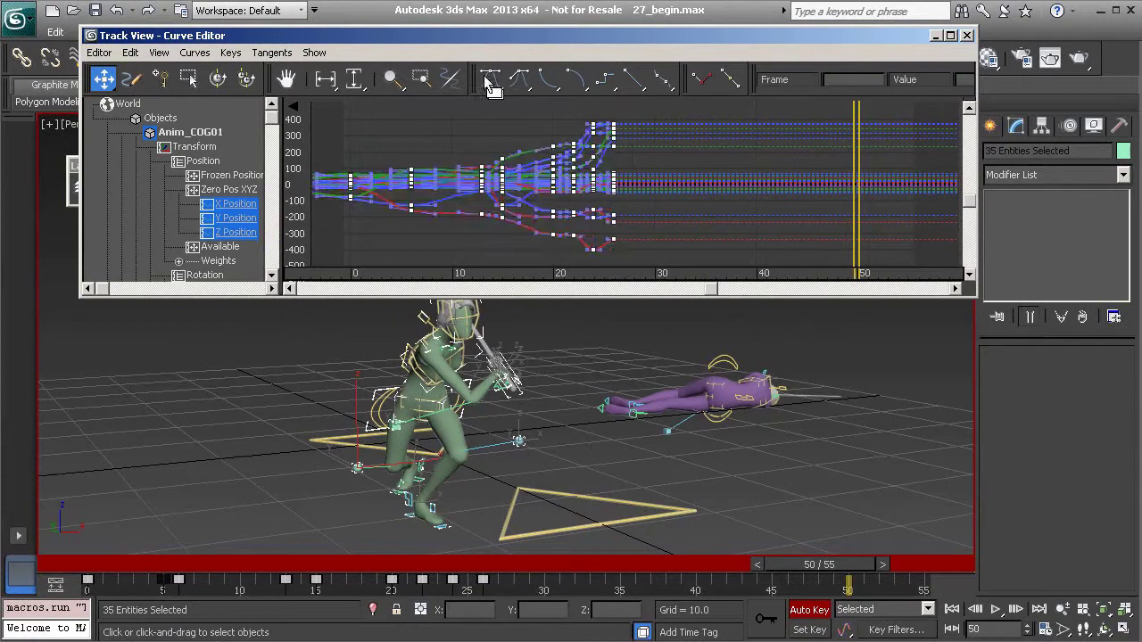
left_click(968, 37)
scroll(541, 263, "down", 2)
left_click(542, 262)
Step: Play the animation from the start to review both characters' motion, and close the floating Layers toolbar
middle_click_drag(559, 298, 535, 255)
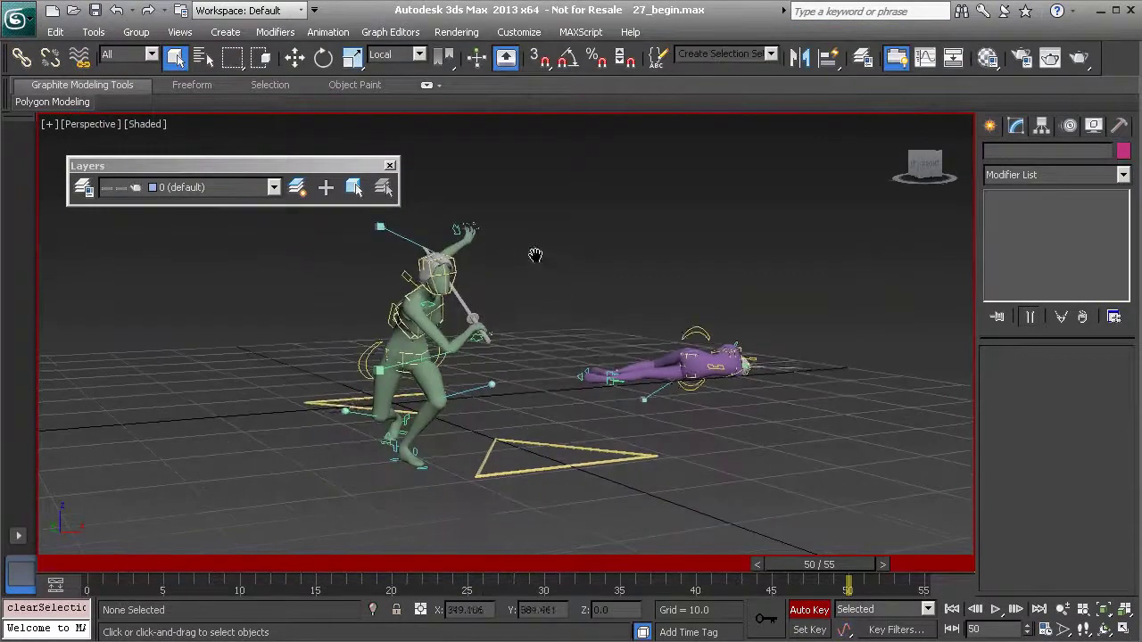
left_click(951, 610)
left_click(996, 610)
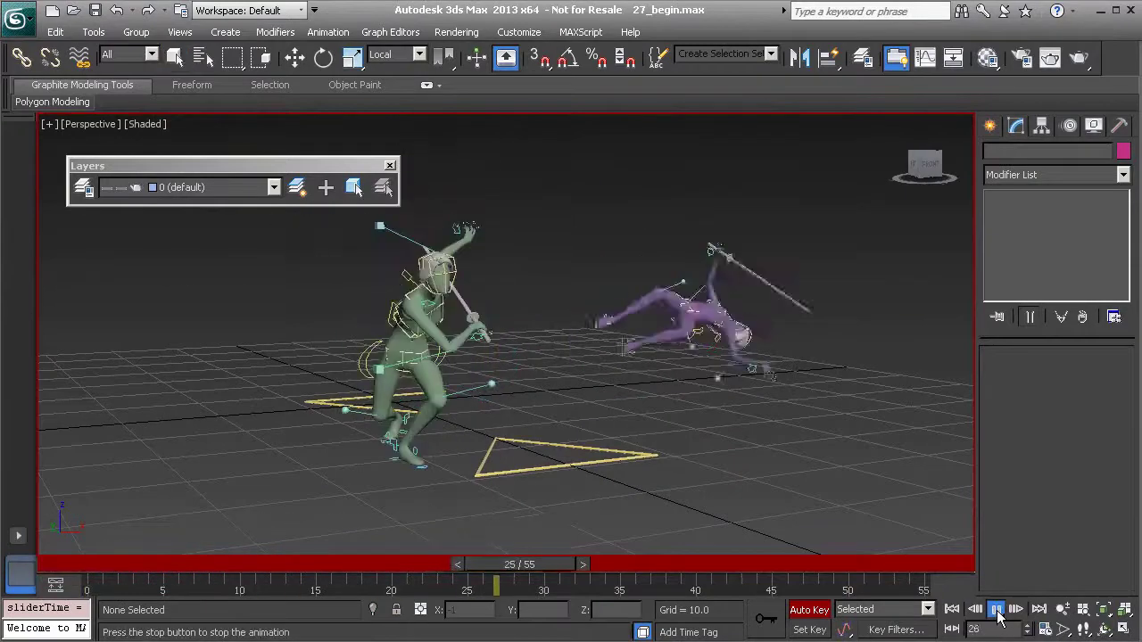
left_click(389, 165)
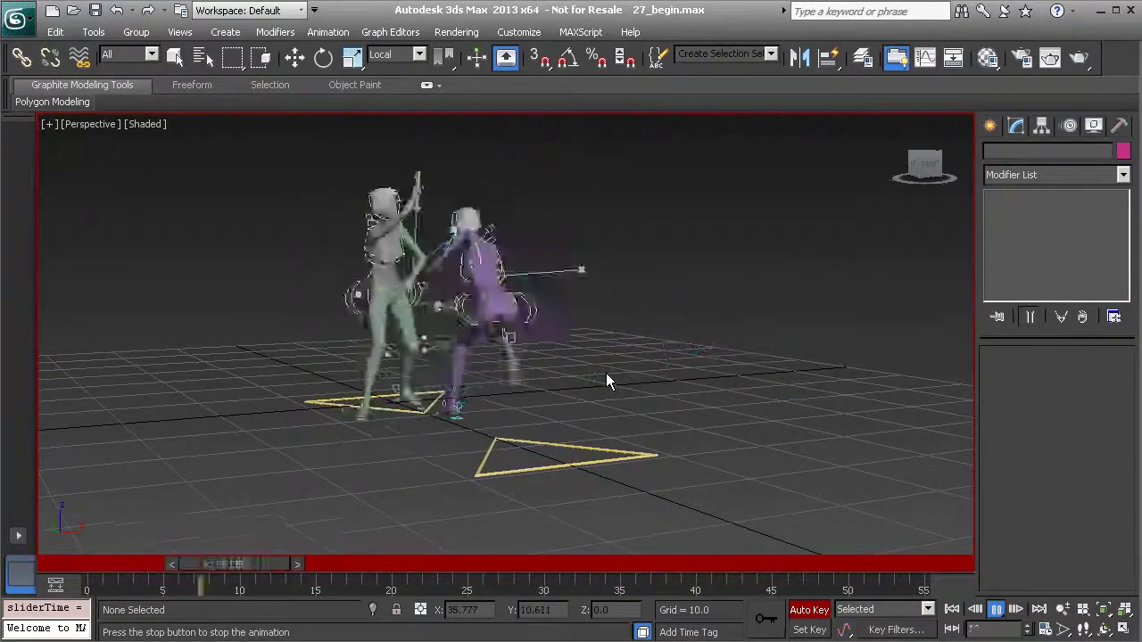
left_click(996, 611)
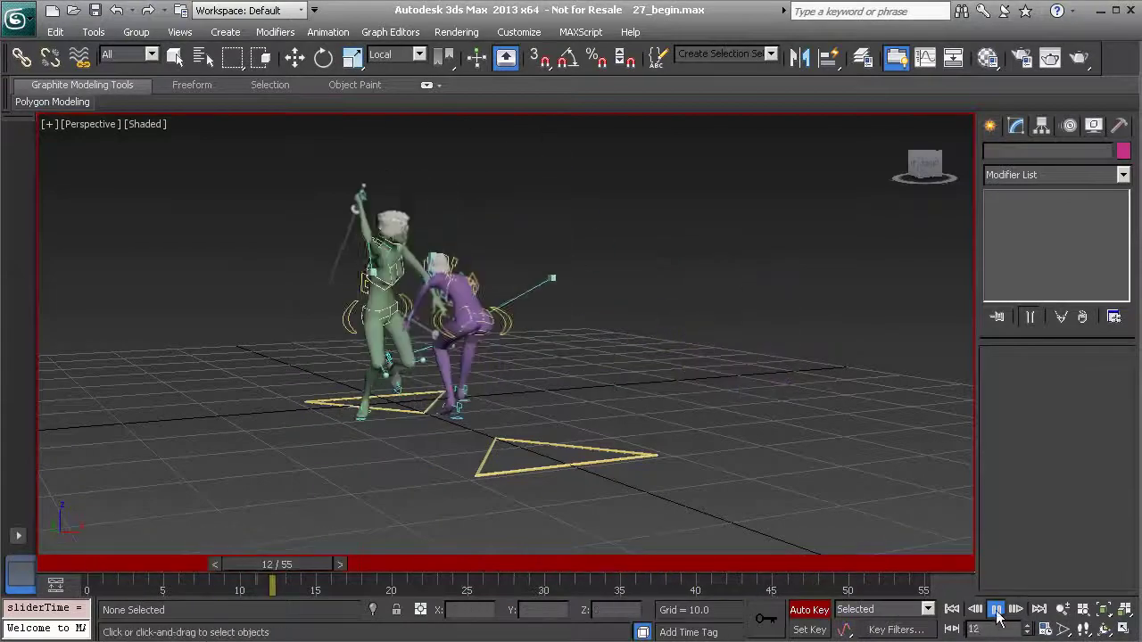
Step: Shift the frame 6 key of the green character's right leg control to frame 4
left_click_drag(269, 571, 178, 565)
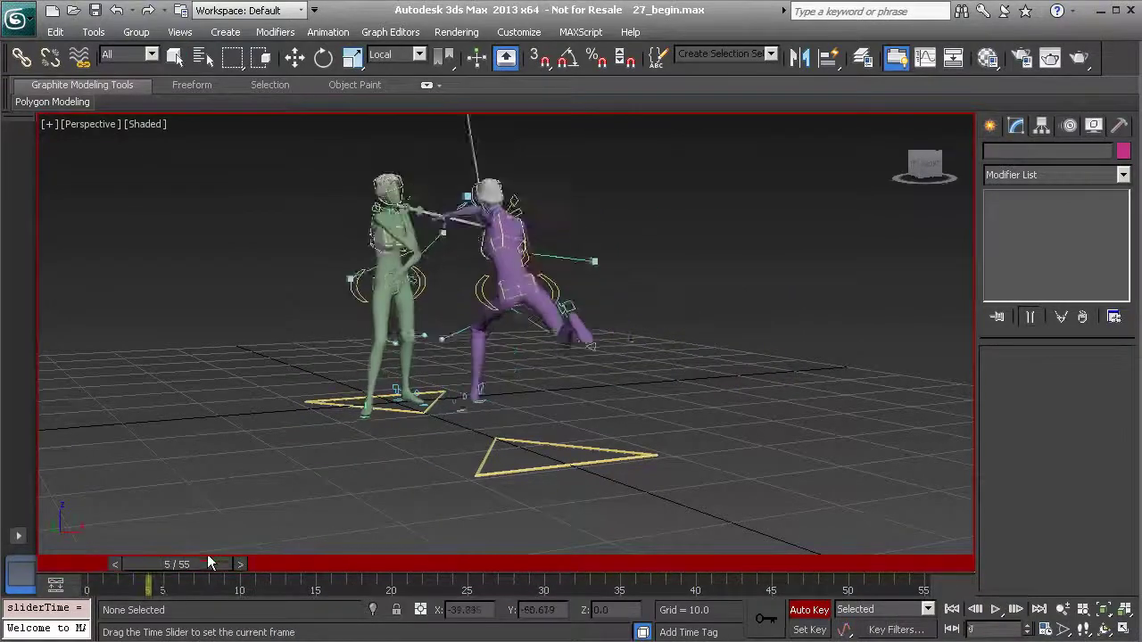
middle_click_drag(304, 390, 397, 417, "alt")
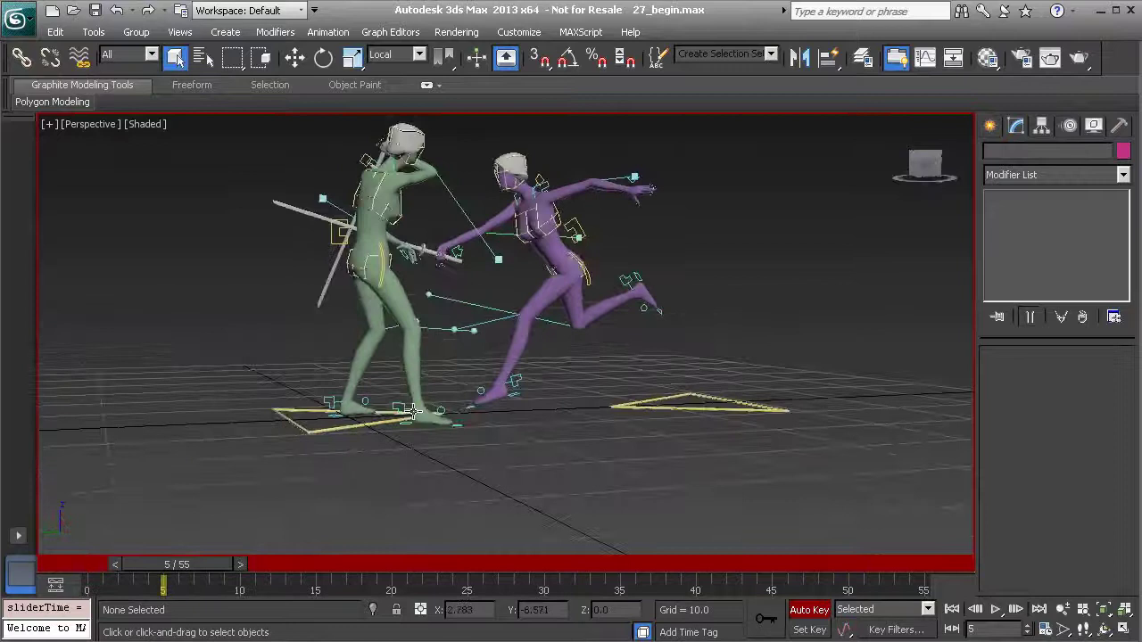
scroll(397, 416, "up", 5)
mouse_move(191, 566)
left_mouse_down()
mouse_move(102, 569)
mouse_move(200, 571)
left_mouse_up()
middle_click_drag(394, 478, 435, 420)
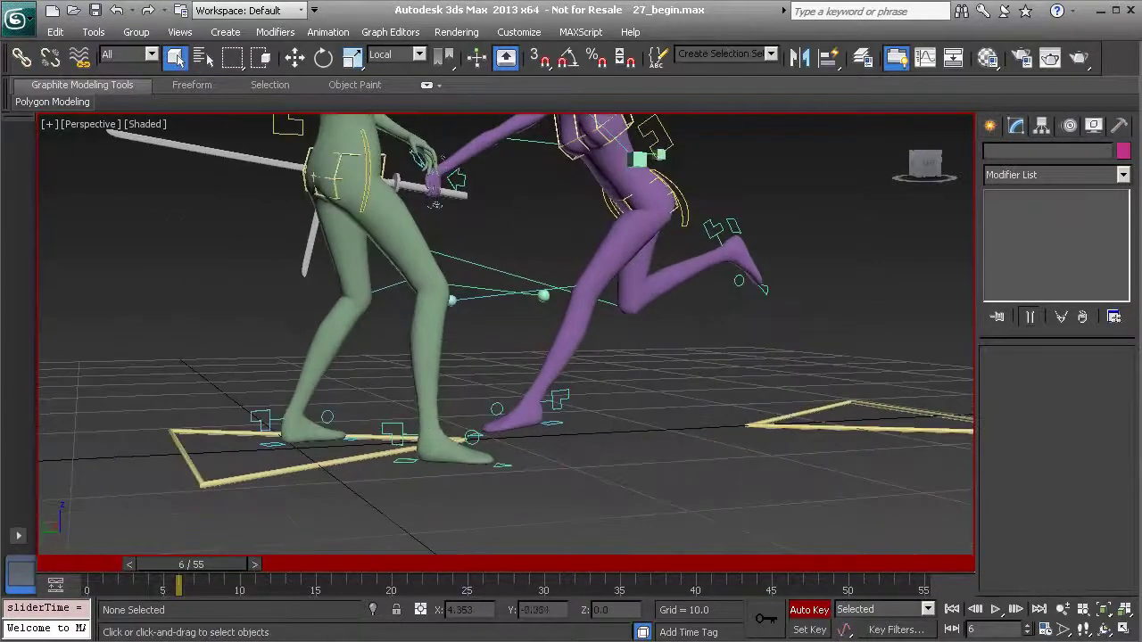
left_click(399, 427)
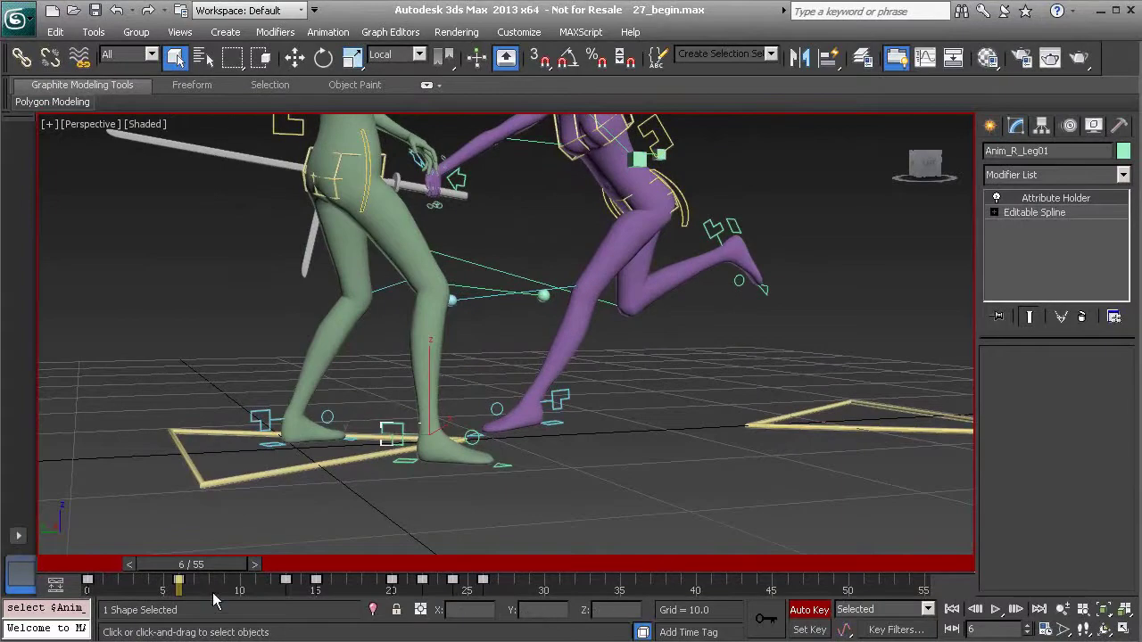
left_click_drag(179, 585, 90, 576)
key("q")
scroll(449, 350, "down", 2)
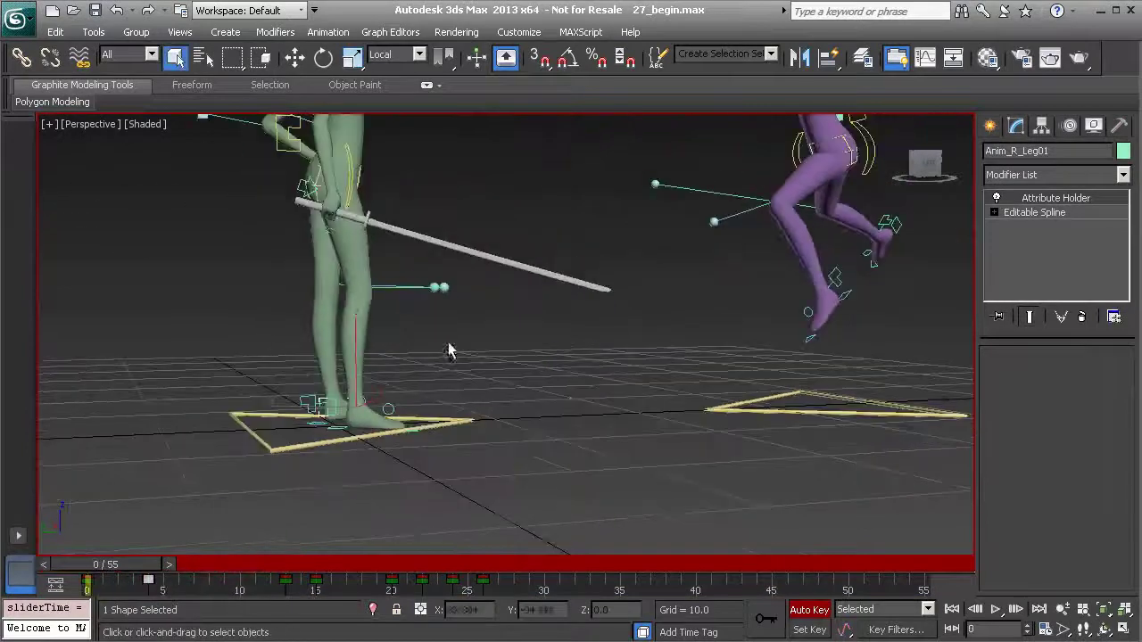
Step: Play the animation and scrub through the opening frames to examine the timing of the green character's right foot step
left_click(996, 608)
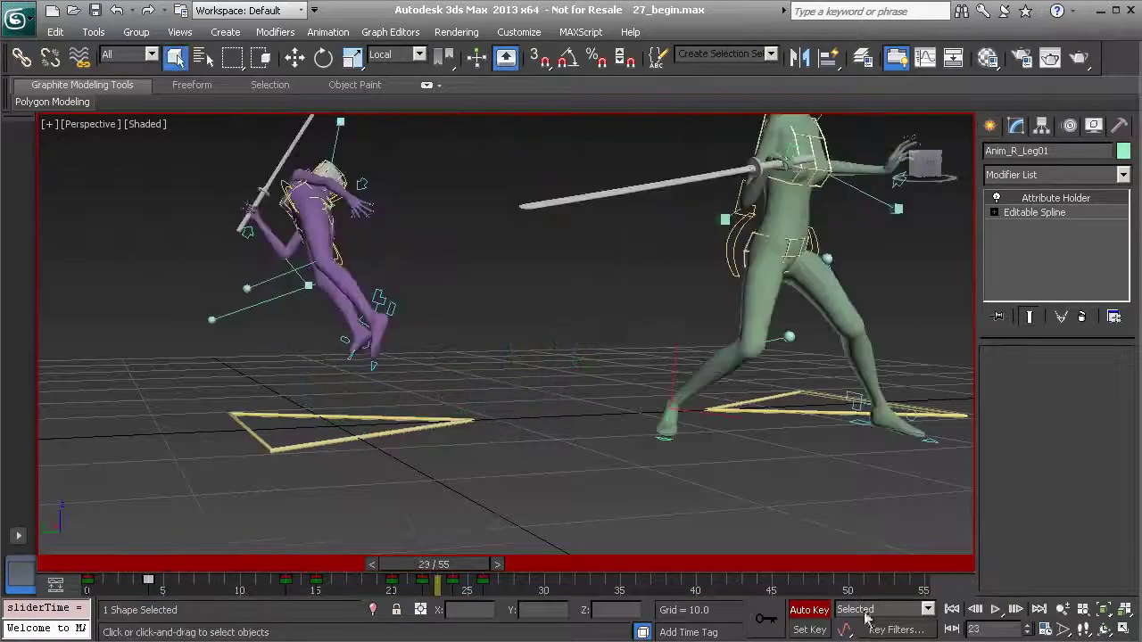
left_click_drag(406, 576, 147, 571)
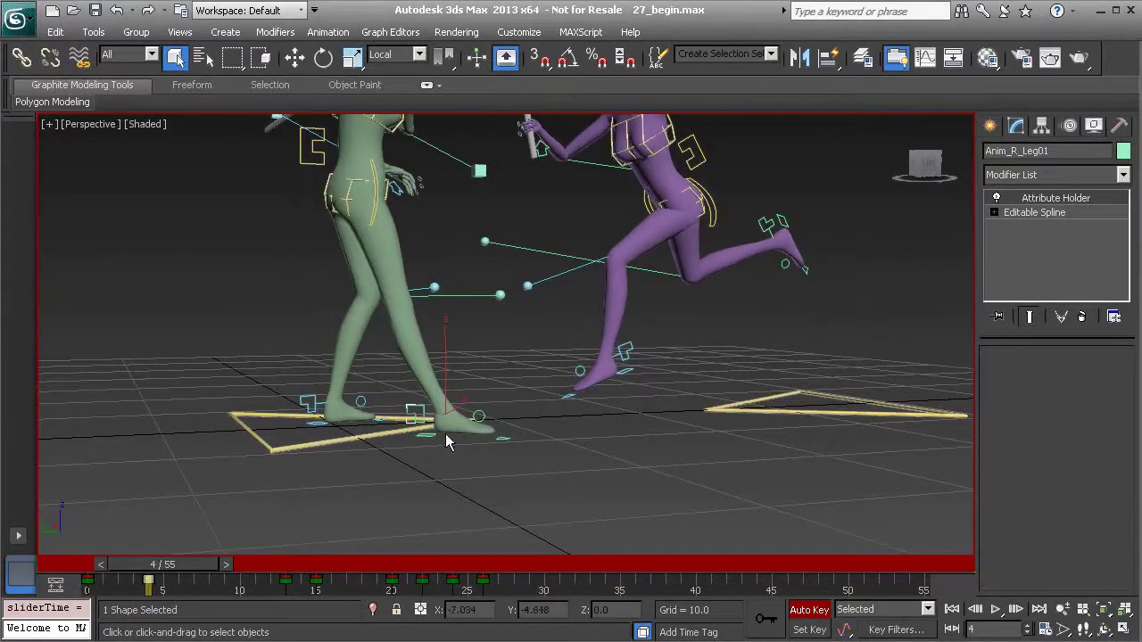
left_click_drag(187, 571, 148, 585)
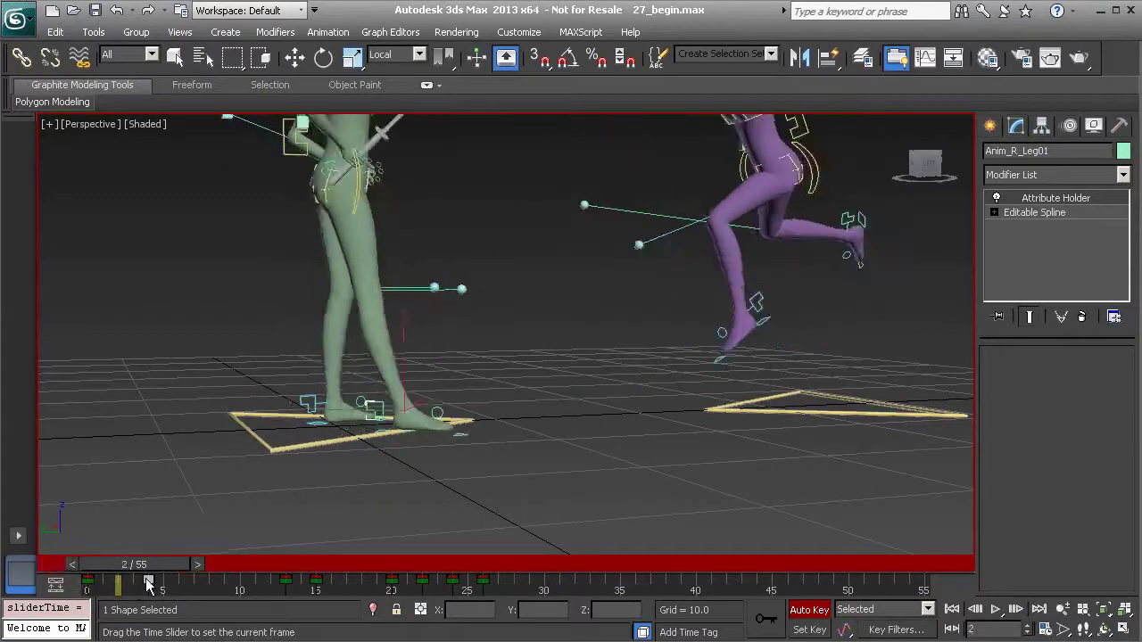
key("q")
scroll(398, 429, "up", 3)
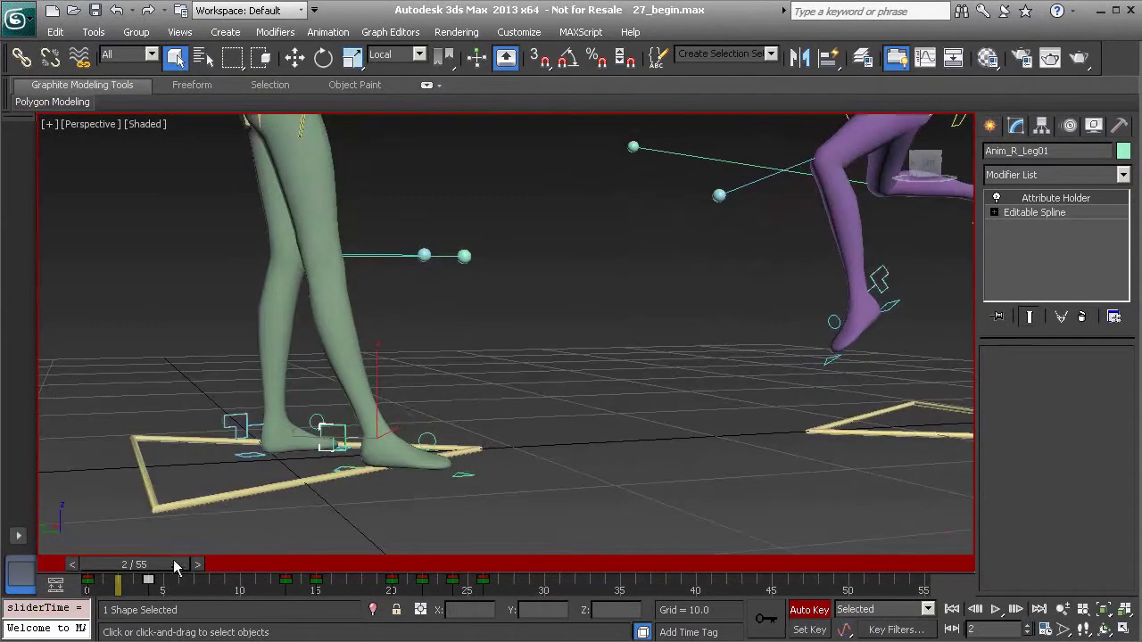
left_click_drag(175, 567, 140, 574)
middle_click_drag(249, 456, 263, 438, "alt")
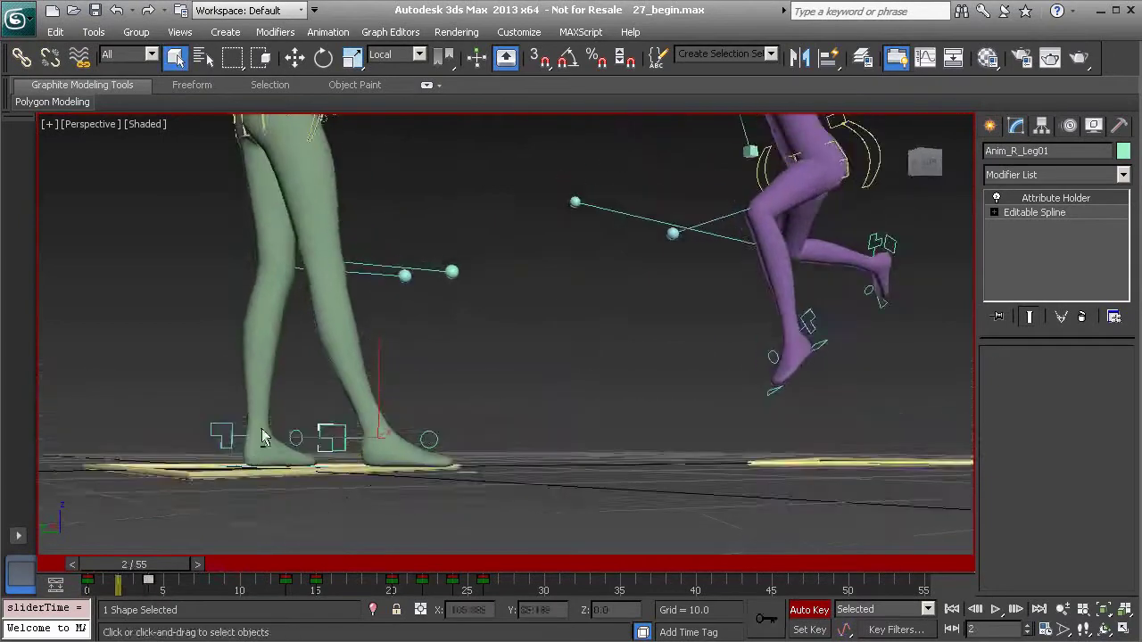
left_click_drag(132, 568, 104, 571)
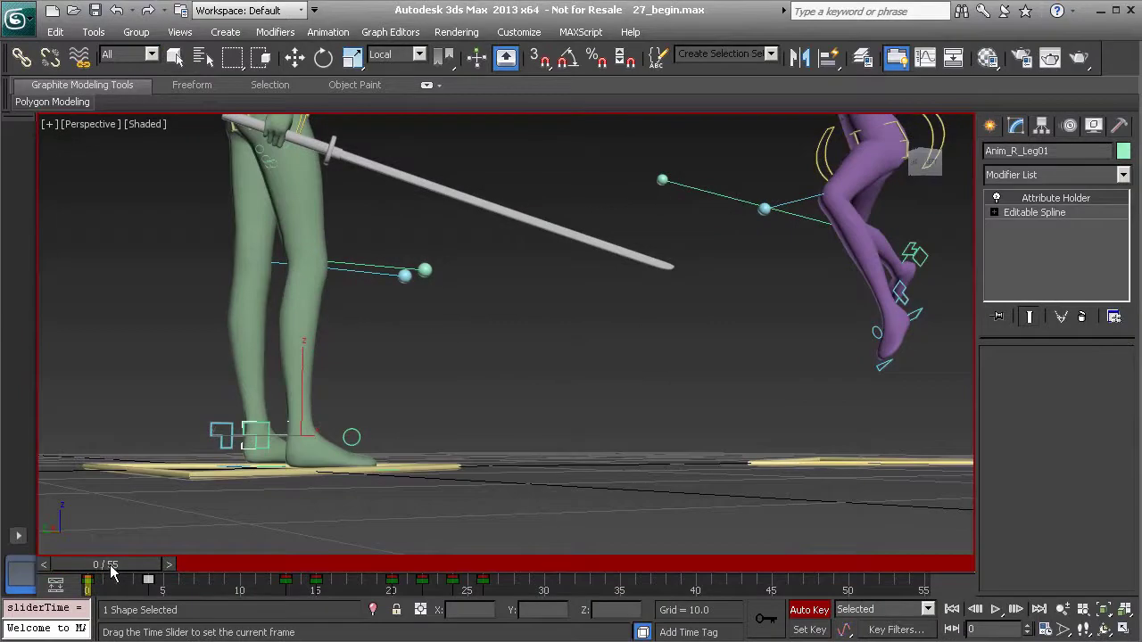
key("q")
Step: At frame 0, select the green character's hand, elbow and body center controls and lower them slightly to bend the knees
middle_click_drag(204, 300, 232, 354, "alt")
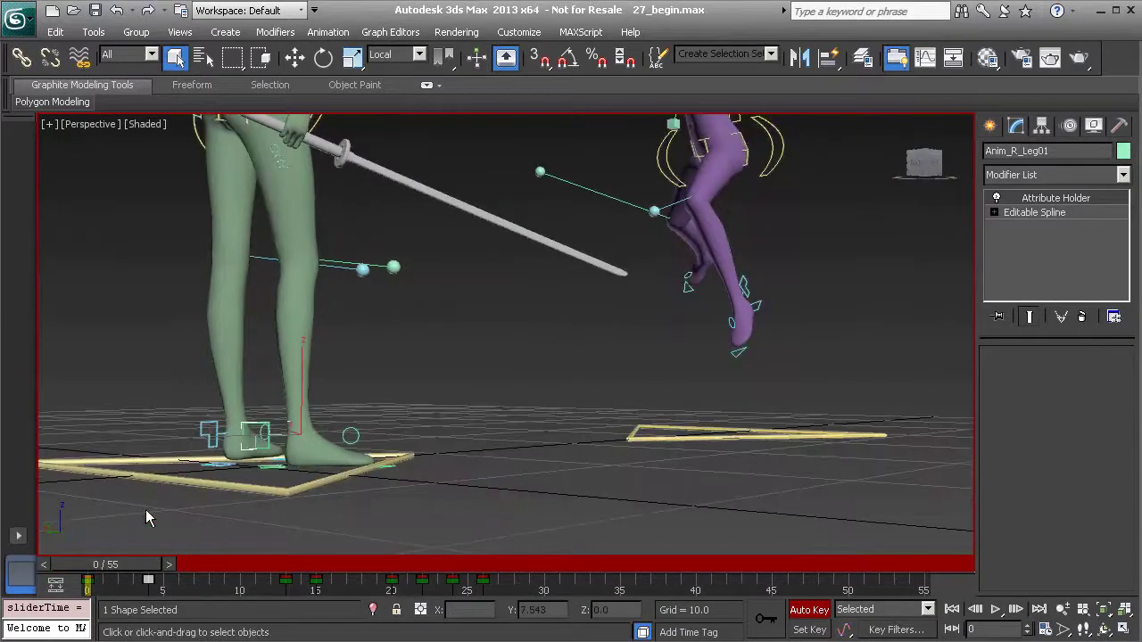
middle_click_drag(149, 516, 447, 475, "alt")
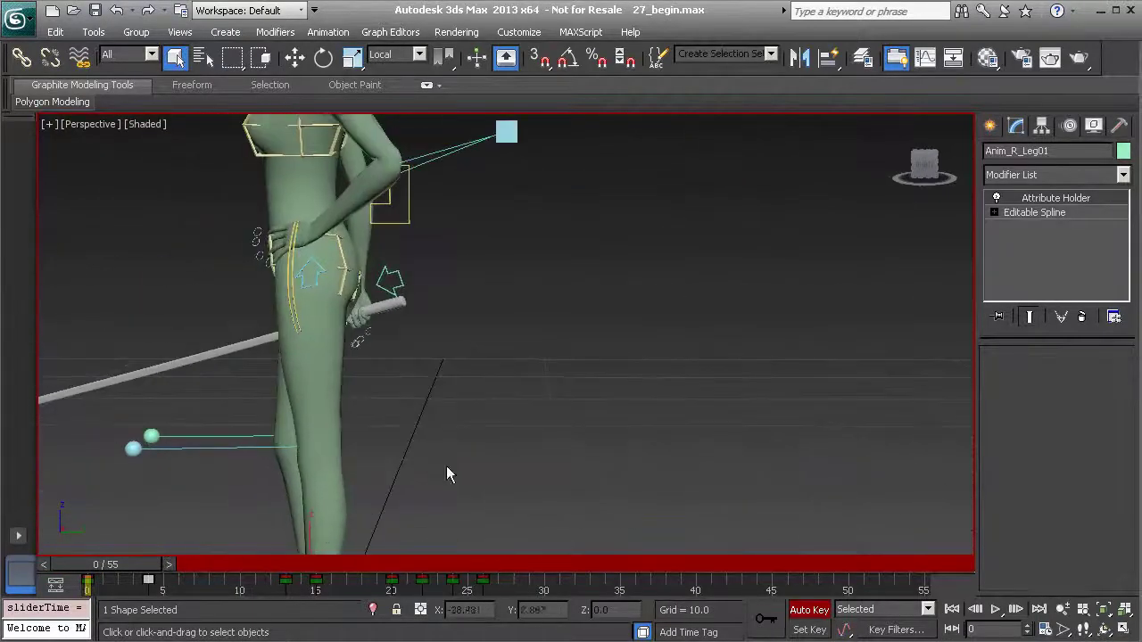
middle_click_drag(392, 318, 492, 395, "alt")
left_click(405, 278)
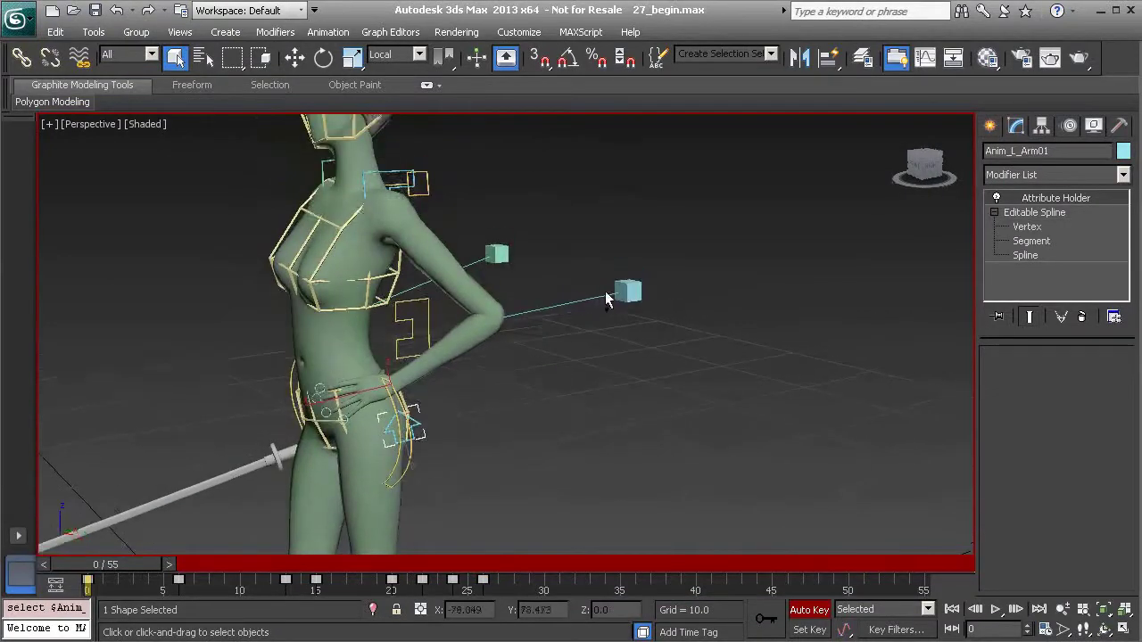
left_click(625, 291, "ctrl")
middle_click_drag(289, 361, 326, 402, "alt")
left_click(319, 378, "ctrl")
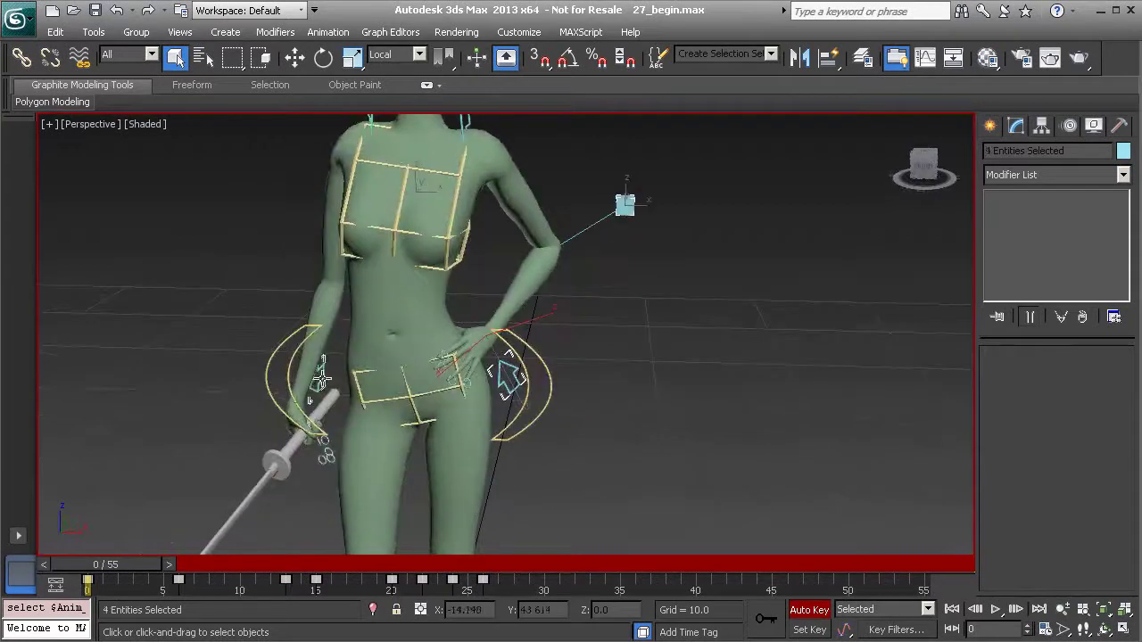
middle_click_drag(515, 401, 399, 262, "alt")
left_click(507, 381, "ctrl")
key("w")
left_click_drag(399, 264, 399, 266)
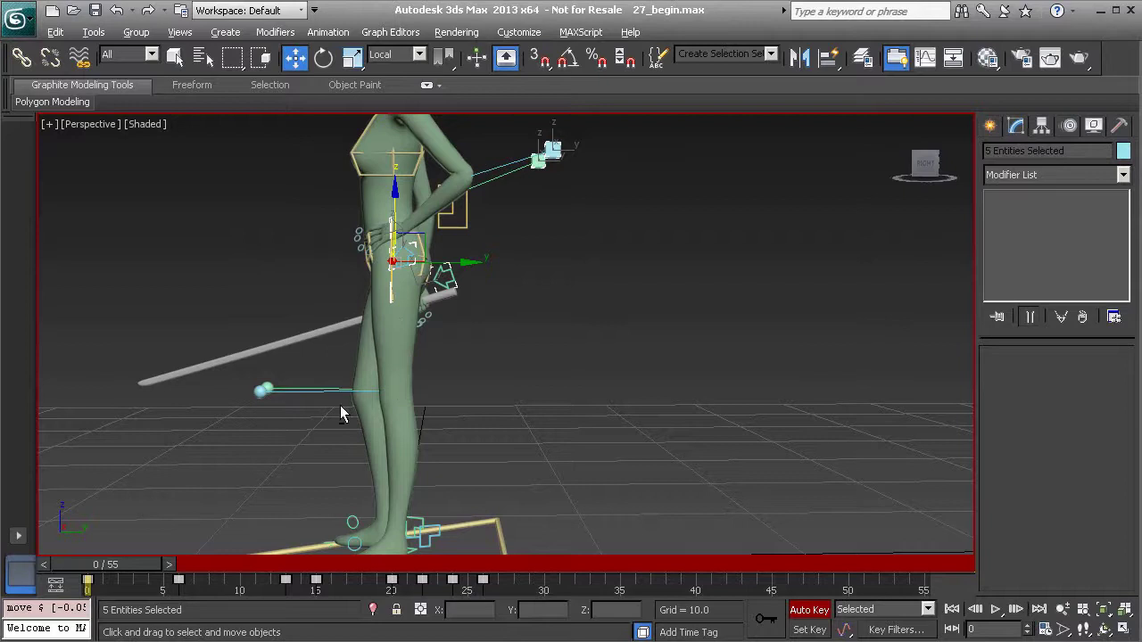
Step: Check the green character's leg pose and scrub through the first few frames to examine the forward step
middle_click_drag(341, 406, 461, 347, "alt")
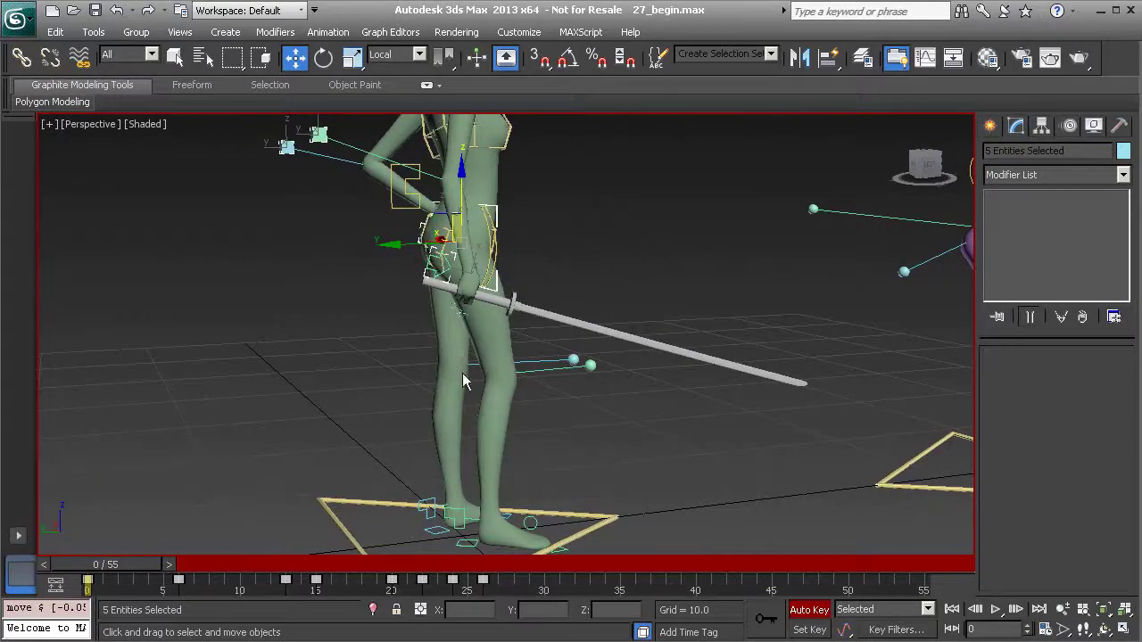
middle_click_drag(431, 414, 442, 366, "alt")
left_click_drag(149, 564, 207, 565)
middle_click_drag(487, 437, 500, 481, "alt")
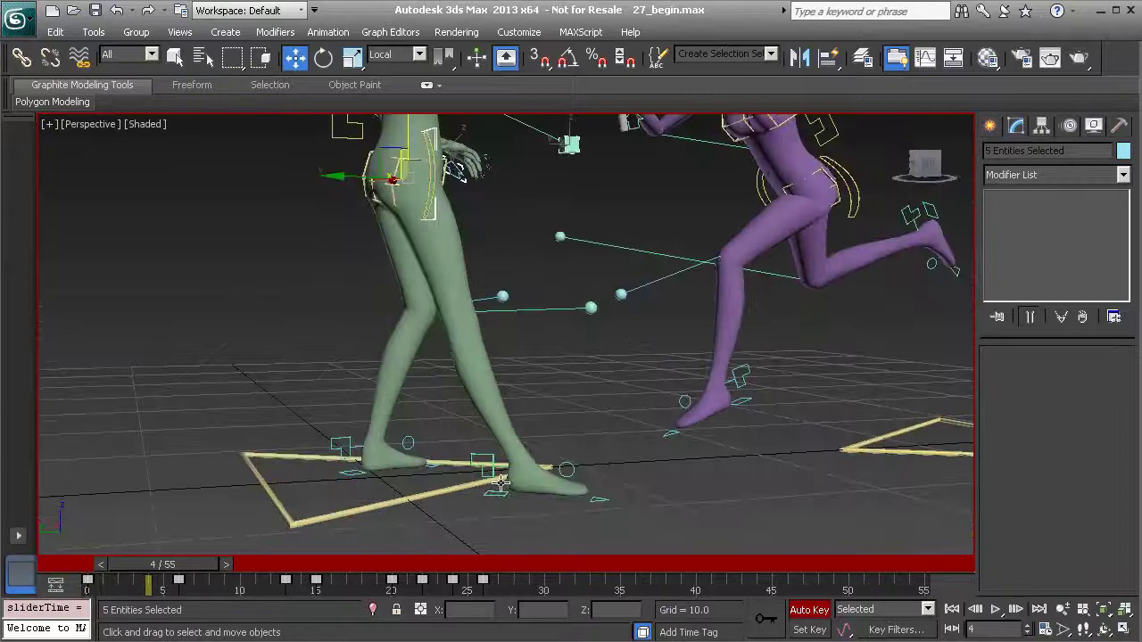
left_click_drag(216, 569, 174, 565)
key("w")
Step: Rotate the green character's right heel control about -18 degrees in X at frame 4 to raise the toes
left_click(478, 493)
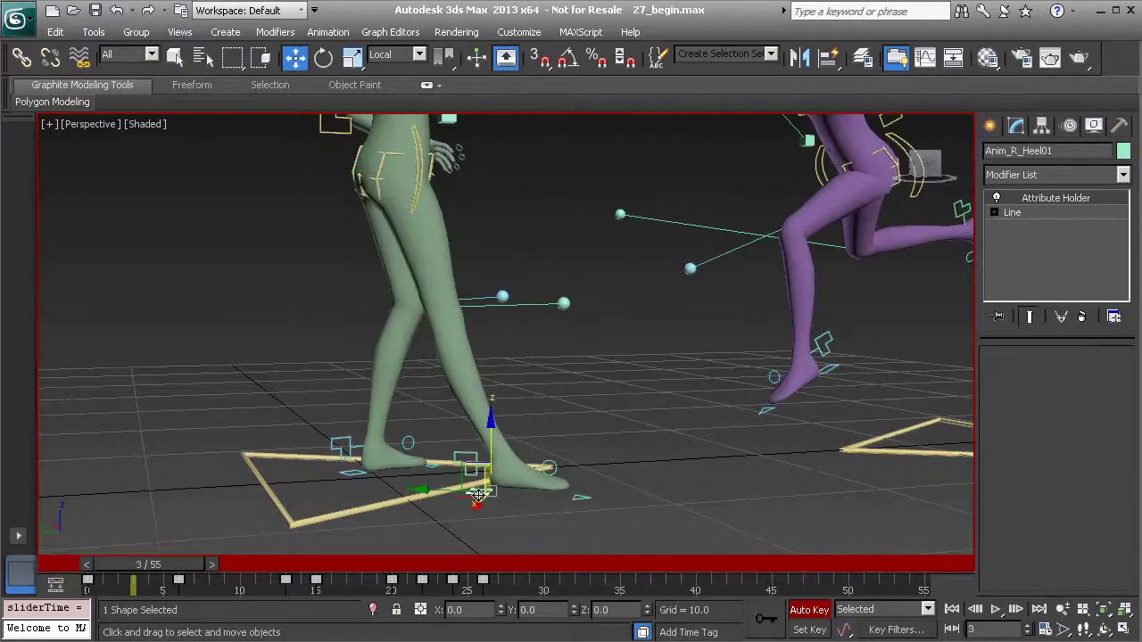
middle_click_drag(402, 494, 448, 492, "alt")
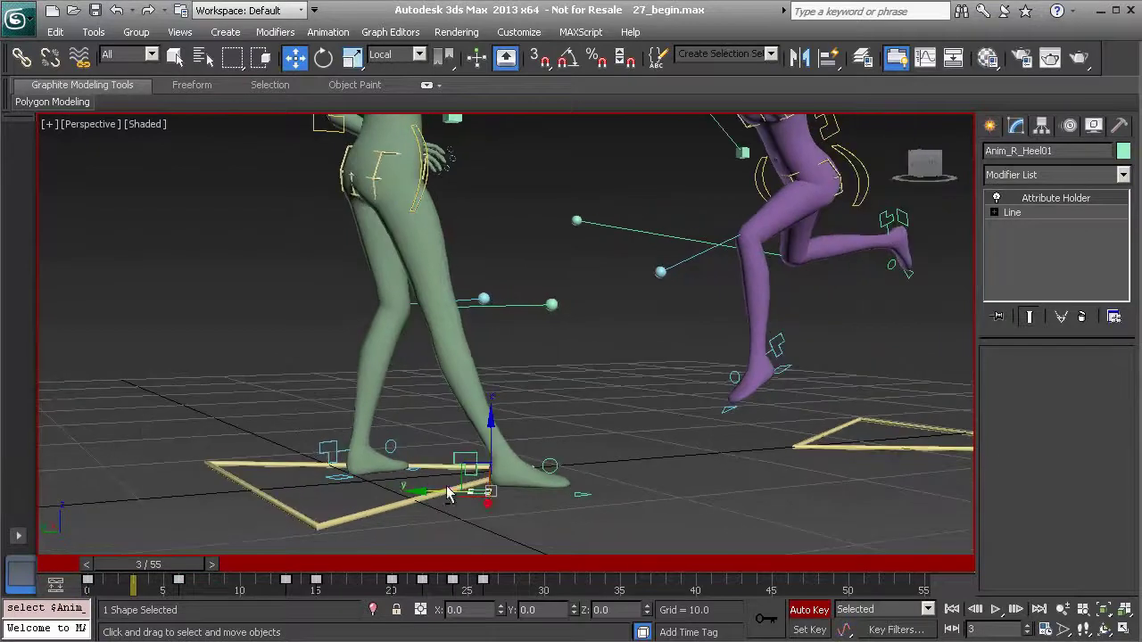
left_click(554, 414)
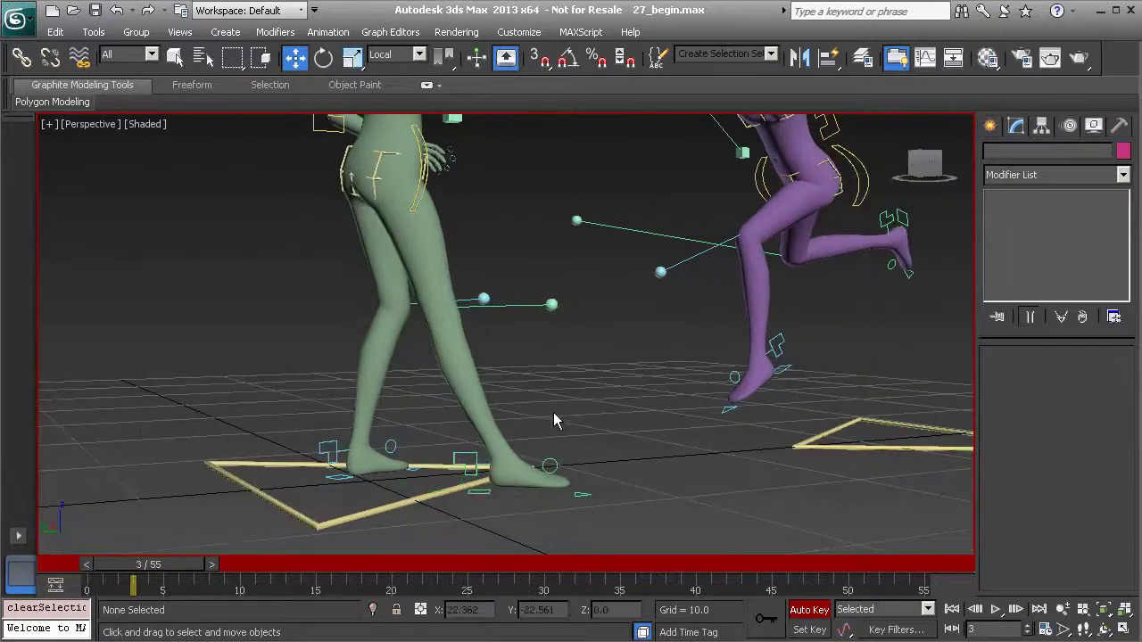
left_click(481, 494)
left_click_drag(150, 565, 209, 582)
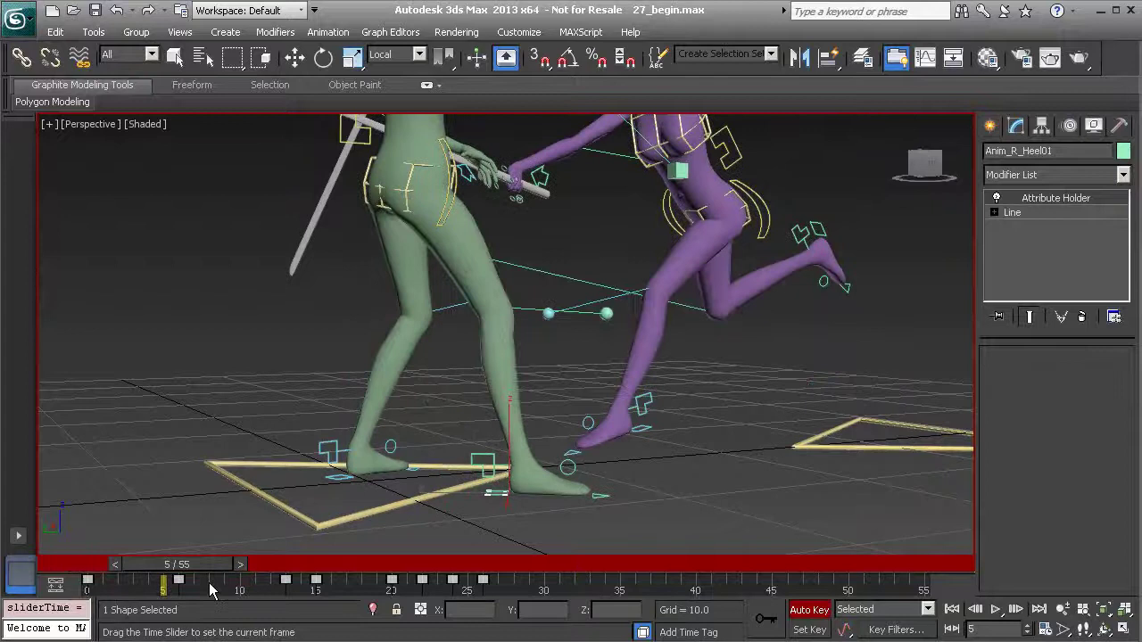
key("w")
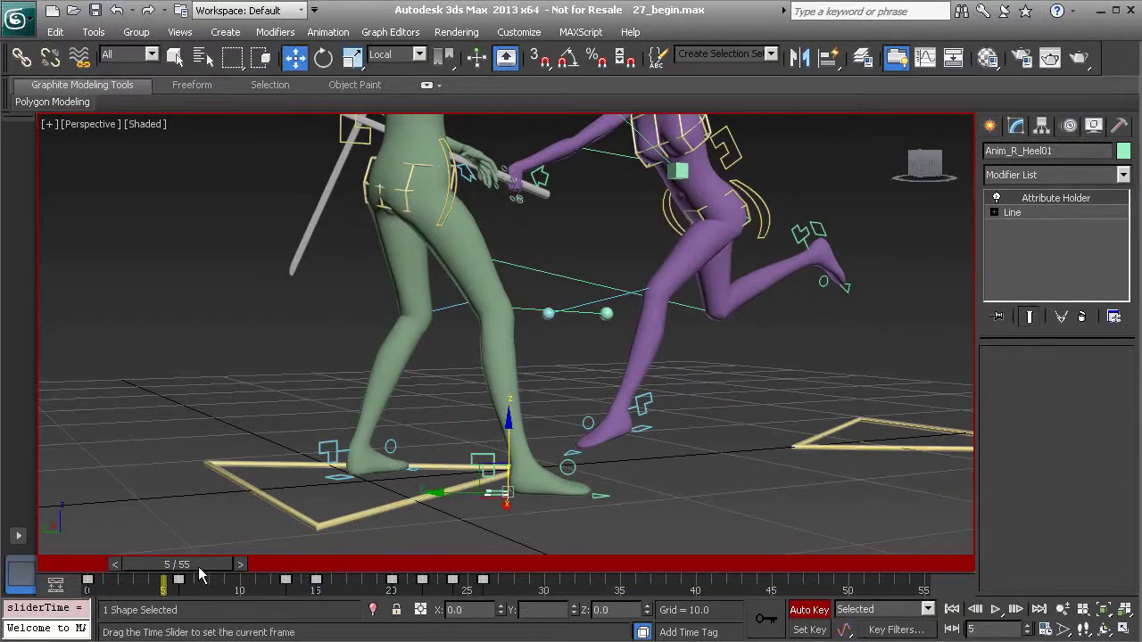
left_click_drag(211, 570, 187, 571)
key("e")
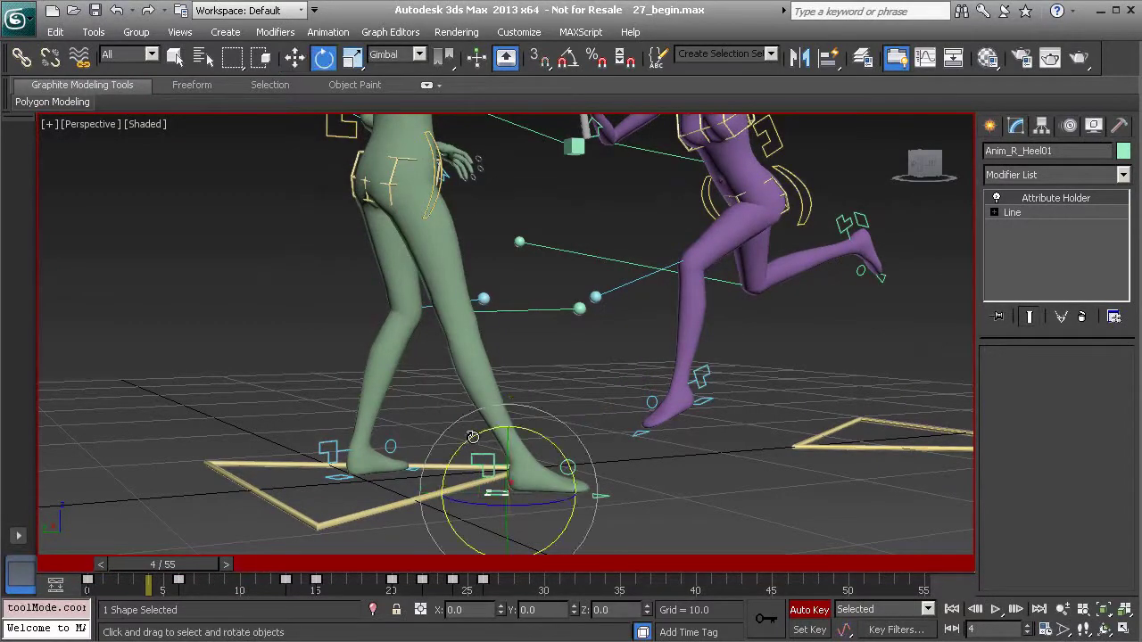
left_click_drag(473, 436, 449, 462)
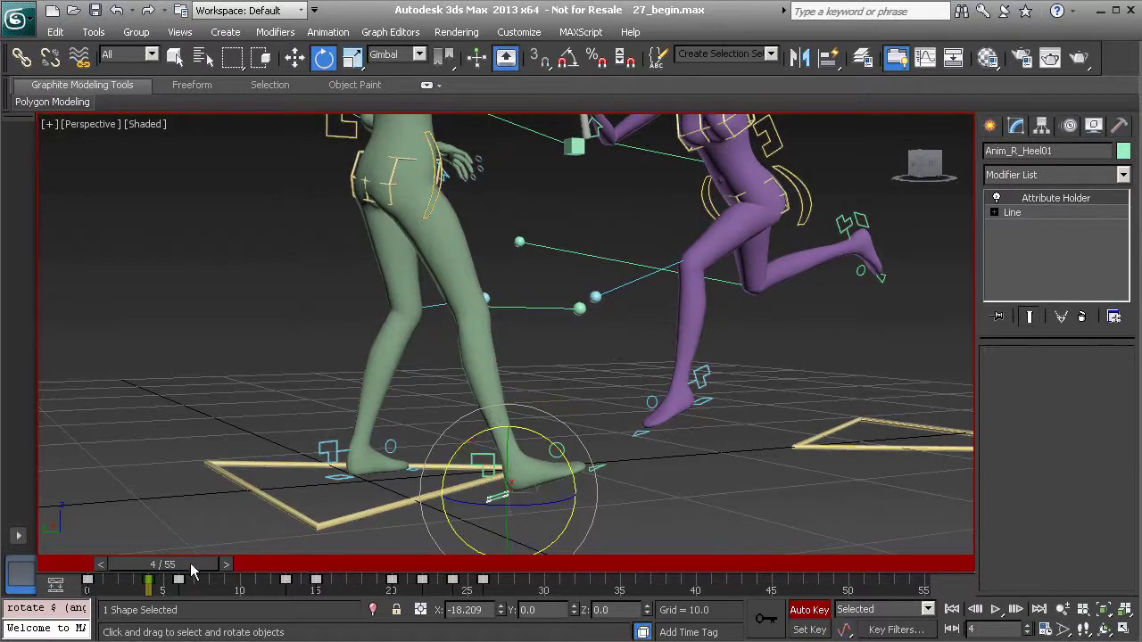
Step: Move the green character's right heel key from frame 6 to frame 5 and play the animation to check the step
left_click_drag(190, 569, 214, 575)
key("e")
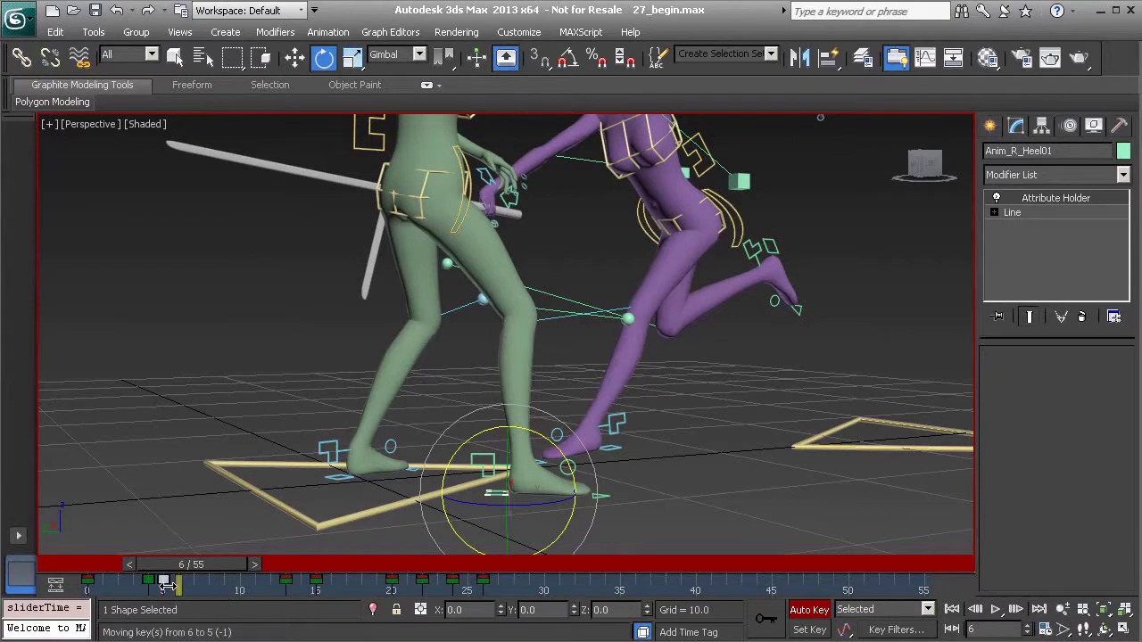
left_click_drag(166, 585, 166, 585)
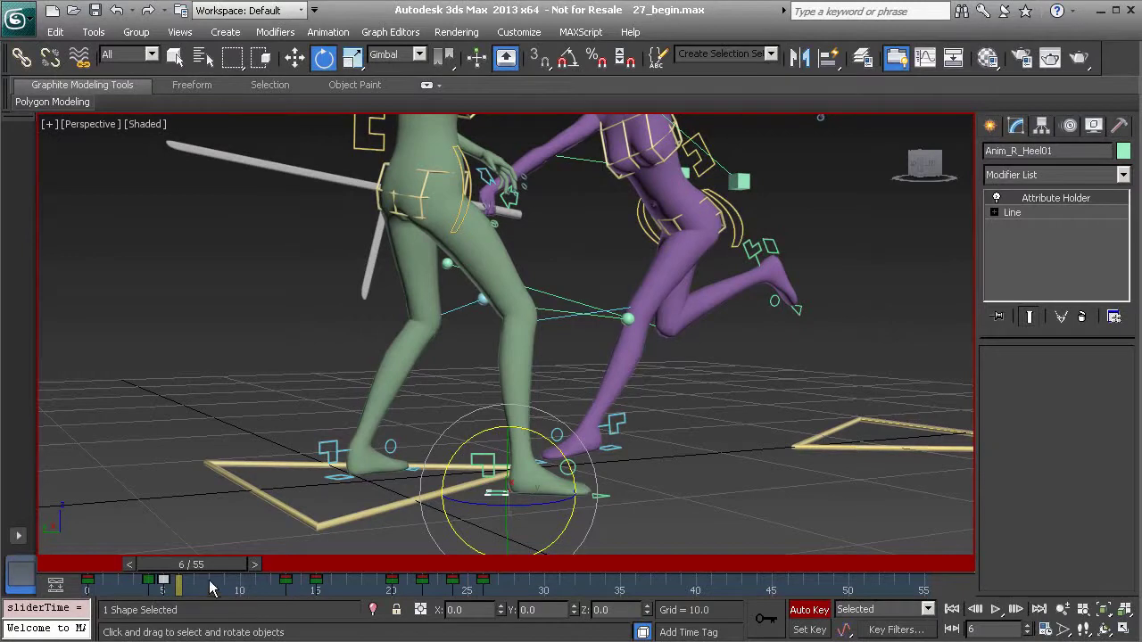
left_click_drag(209, 566, 72, 571)
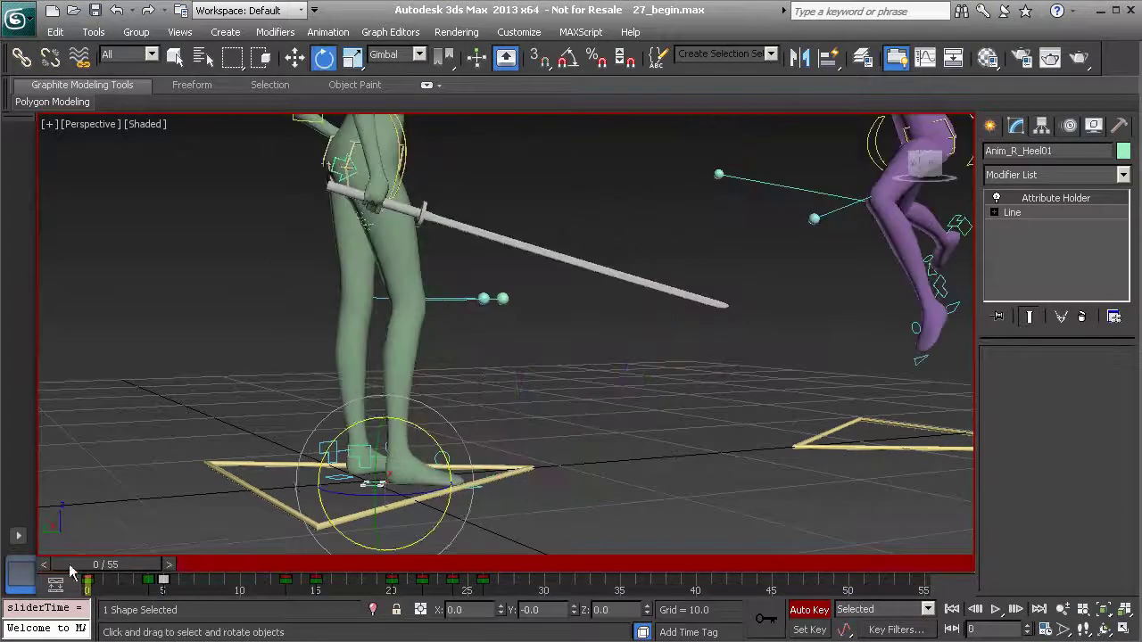
left_click(1001, 612)
left_click(1001, 612)
Step: At frame 2, lower the green character's right leg control slightly to bring the stepping foot closer to the ground
left_click_drag(205, 571, 116, 602)
key("e")
scroll(407, 474, "up", 5)
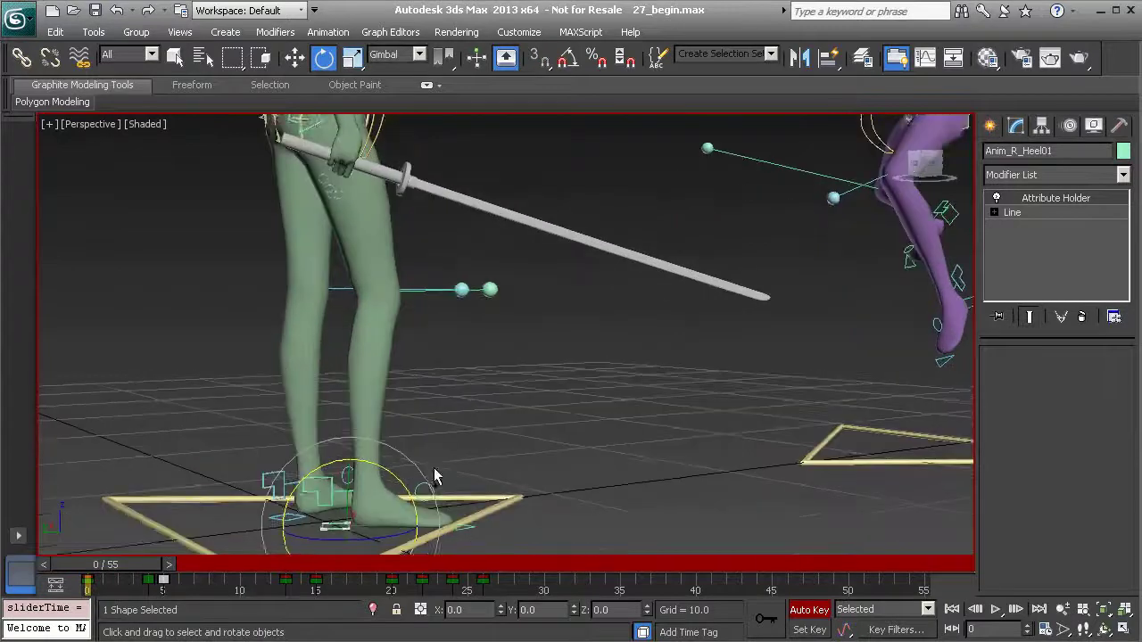
key("q")
mouse_move(127, 564)
left_mouse_down()
mouse_move(159, 571)
mouse_move(140, 567)
left_mouse_up()
key("e")
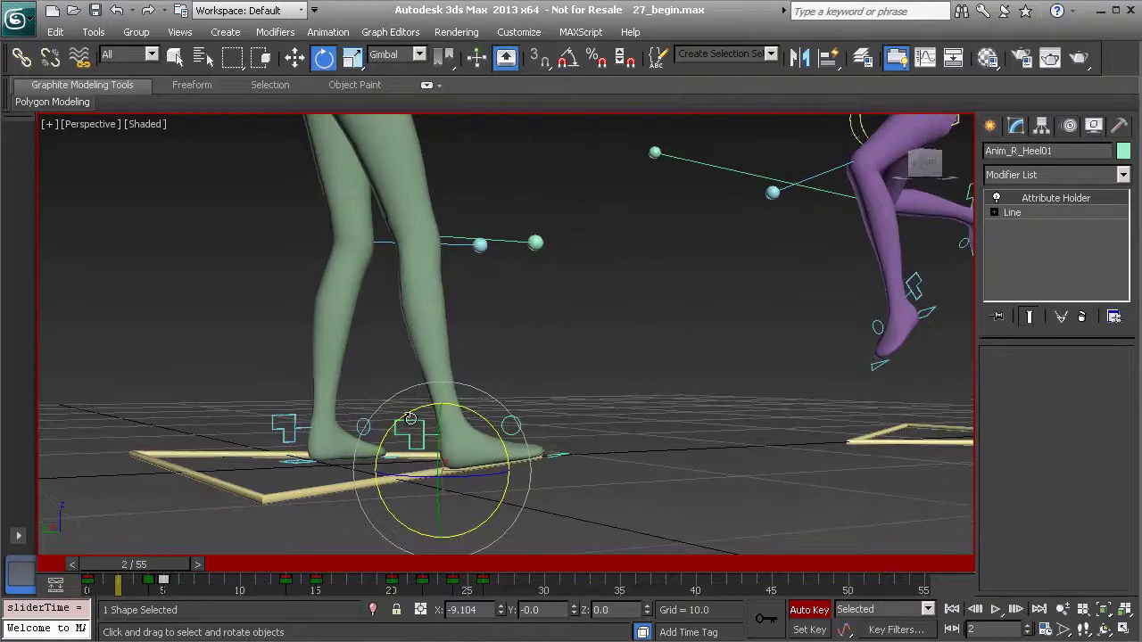
left_click(411, 420)
middle_click_drag(430, 437, 416, 438, "alt")
key("w")
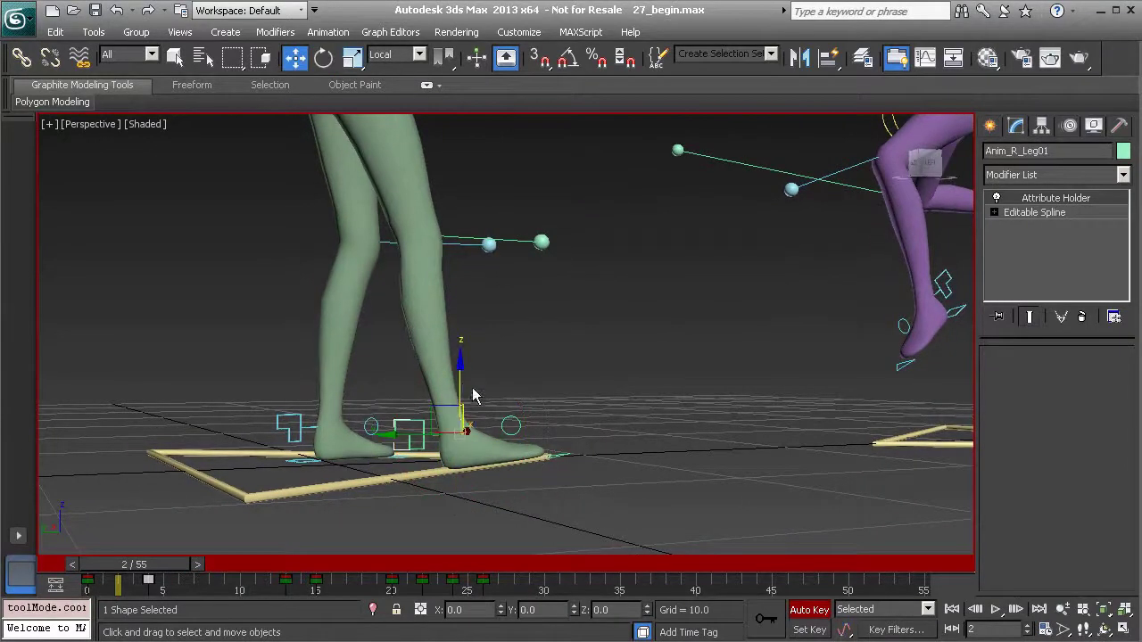
mouse_move(459, 389)
left_mouse_down()
mouse_move(457, 379)
mouse_move(445, 403)
left_mouse_up()
left_click_drag(167, 560, 194, 571)
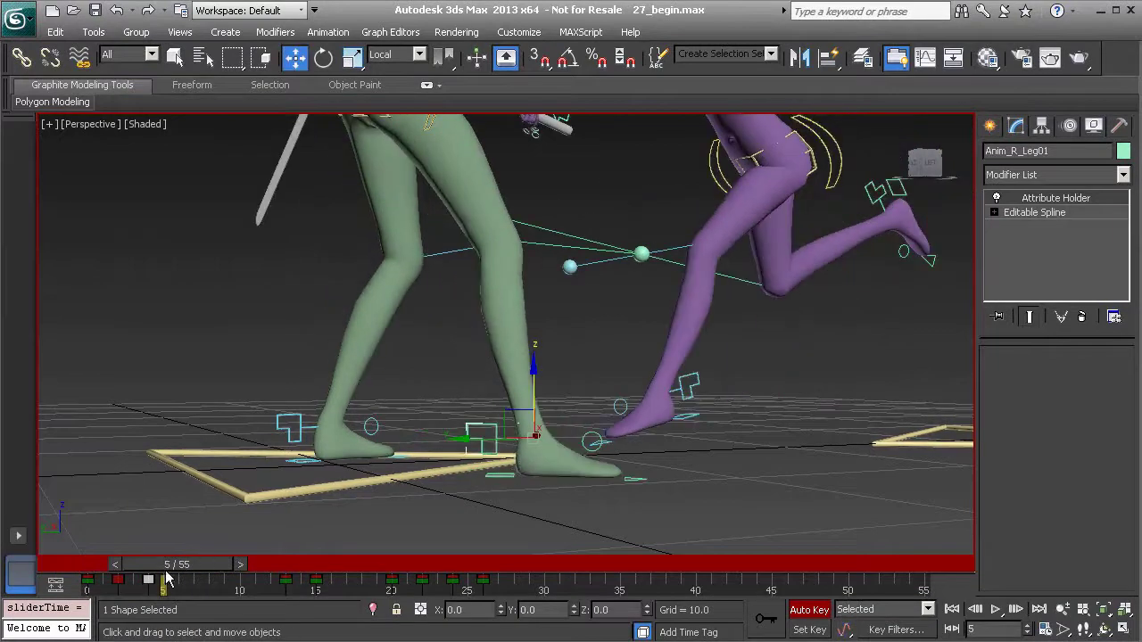
Step: Move the green character's left leg key from frame 6 to frame 8 to keep the back foot planted longer
left_click_drag(166, 580, 241, 585)
key("w")
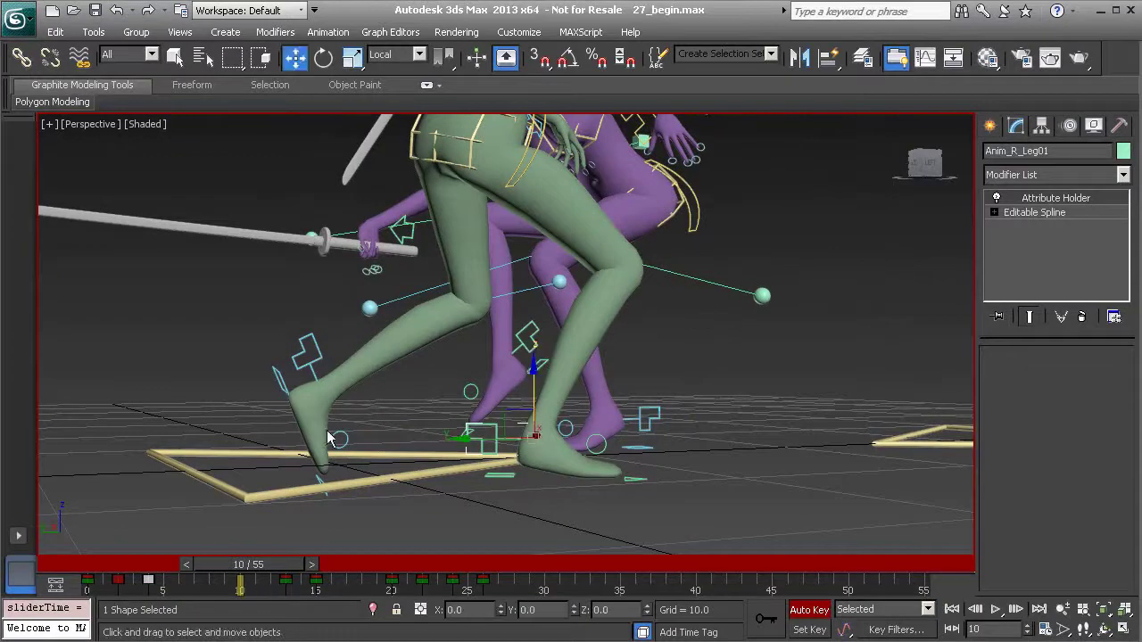
left_click_drag(245, 566, 267, 585)
key("w")
key("w")
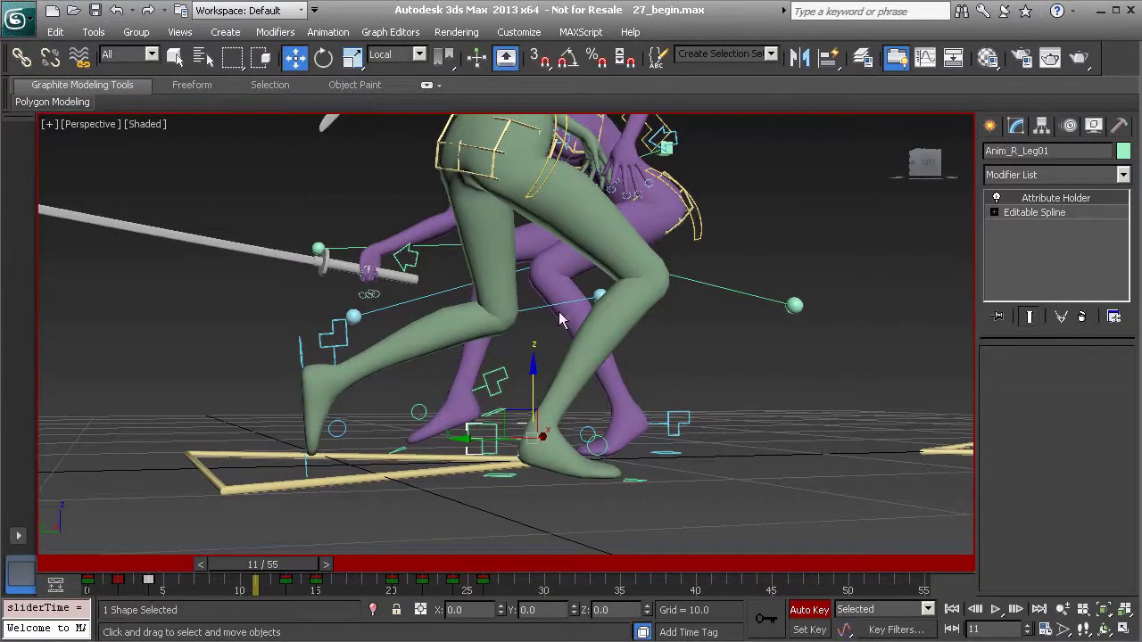
left_click_drag(271, 581, 183, 574)
key("w")
left_click(308, 422)
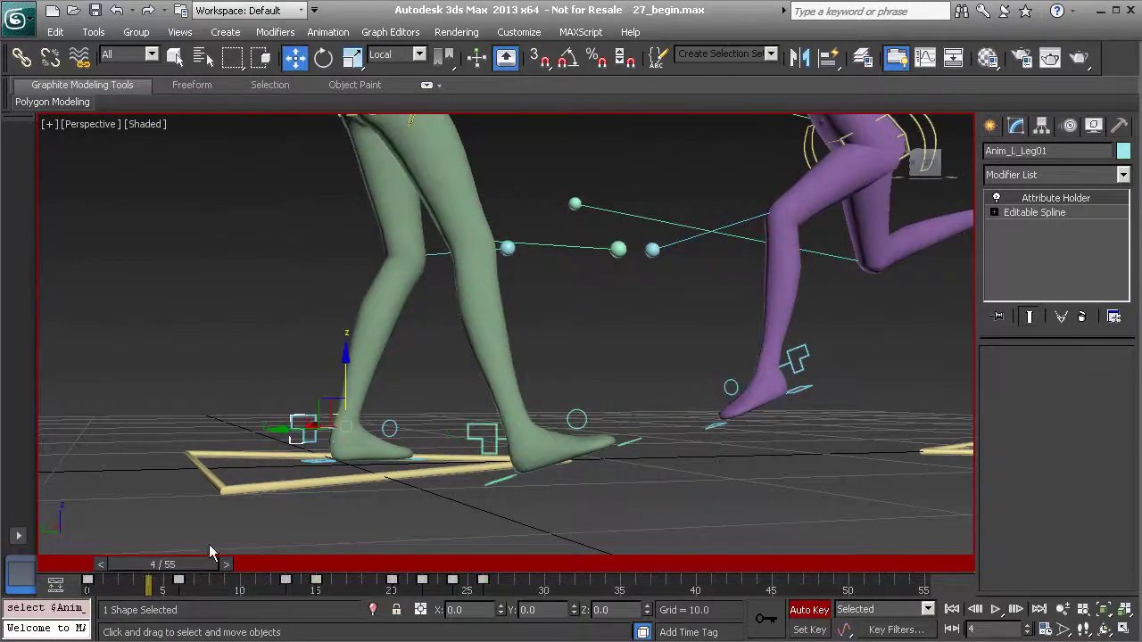
left_click_drag(191, 564, 249, 584)
key("w")
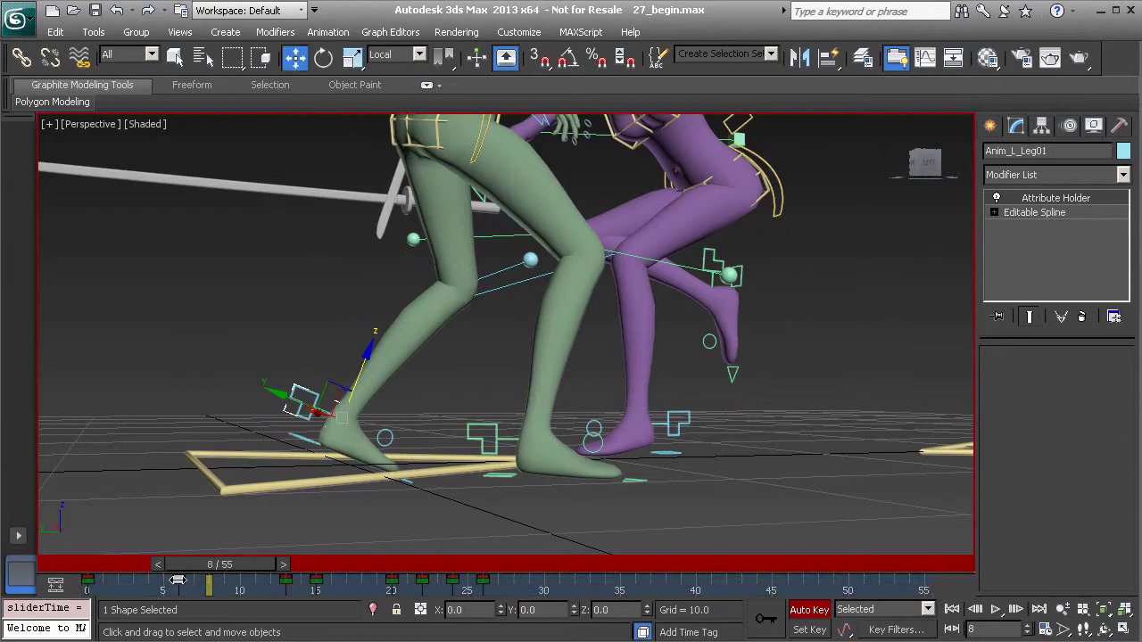
left_click_drag(177, 581, 227, 579)
key("w")
Step: At frame 8, rotate the green character's left foot control to about -10.2 in Y and -23.9 in Z to lift the heel
left_click(389, 425)
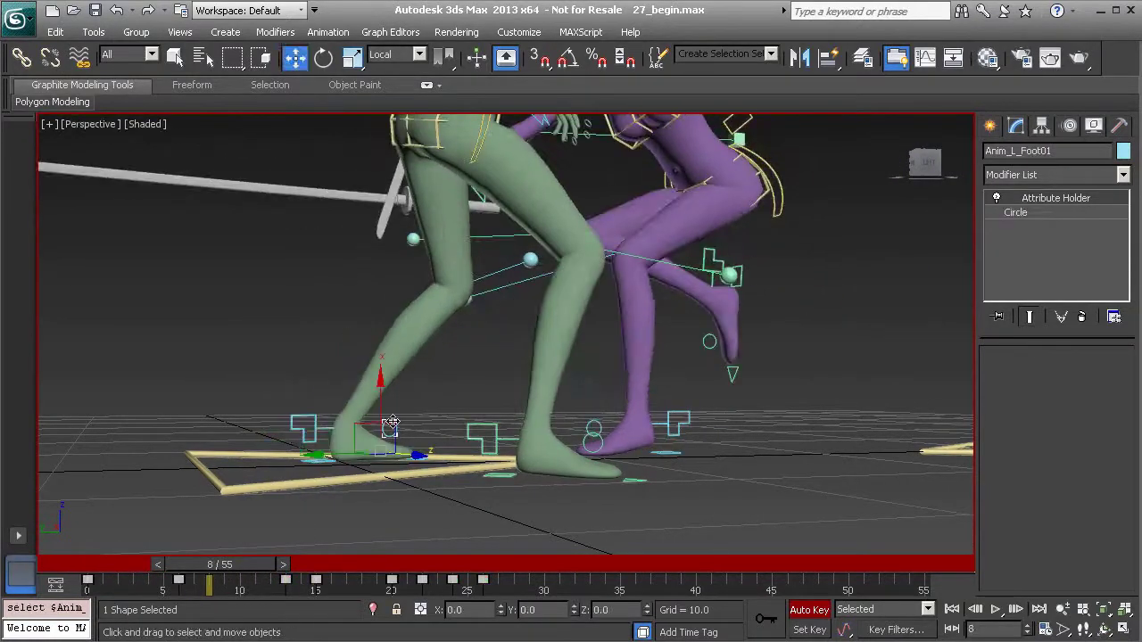
left_click(408, 417)
left_click(389, 422)
left_click(254, 594)
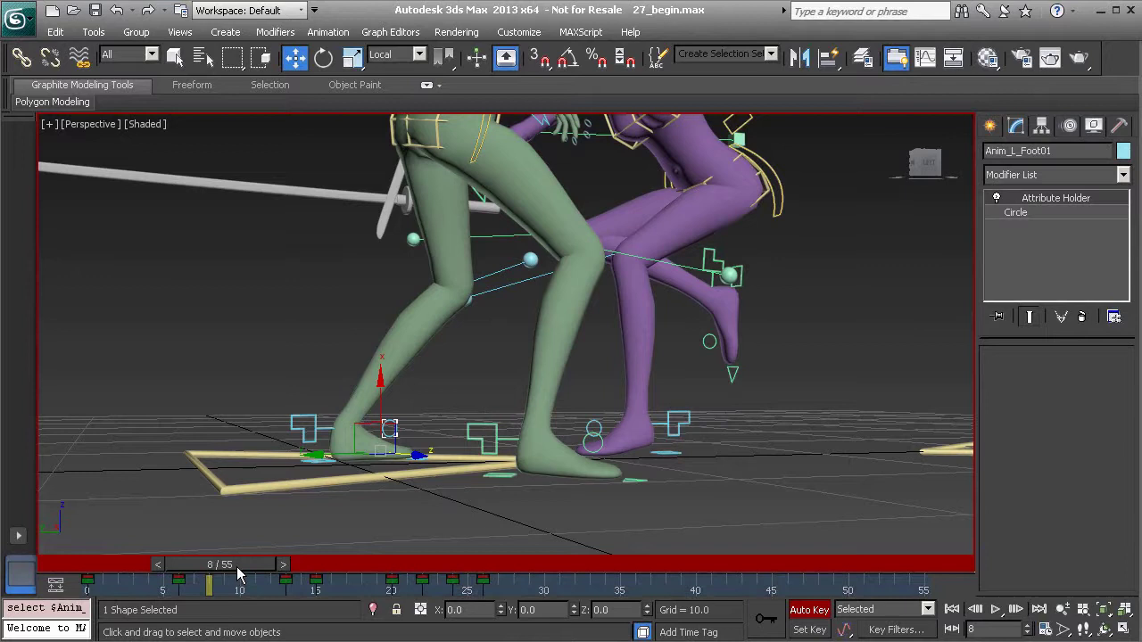
mouse_move(236, 567)
left_mouse_down()
mouse_move(204, 566)
mouse_move(239, 578)
left_mouse_up()
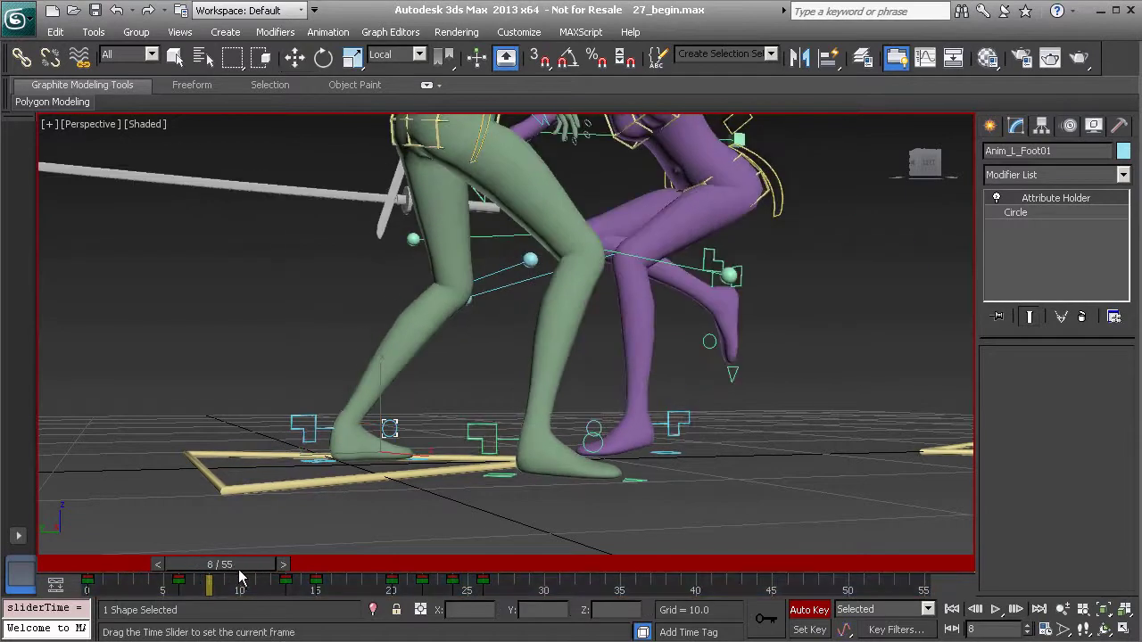
key("e")
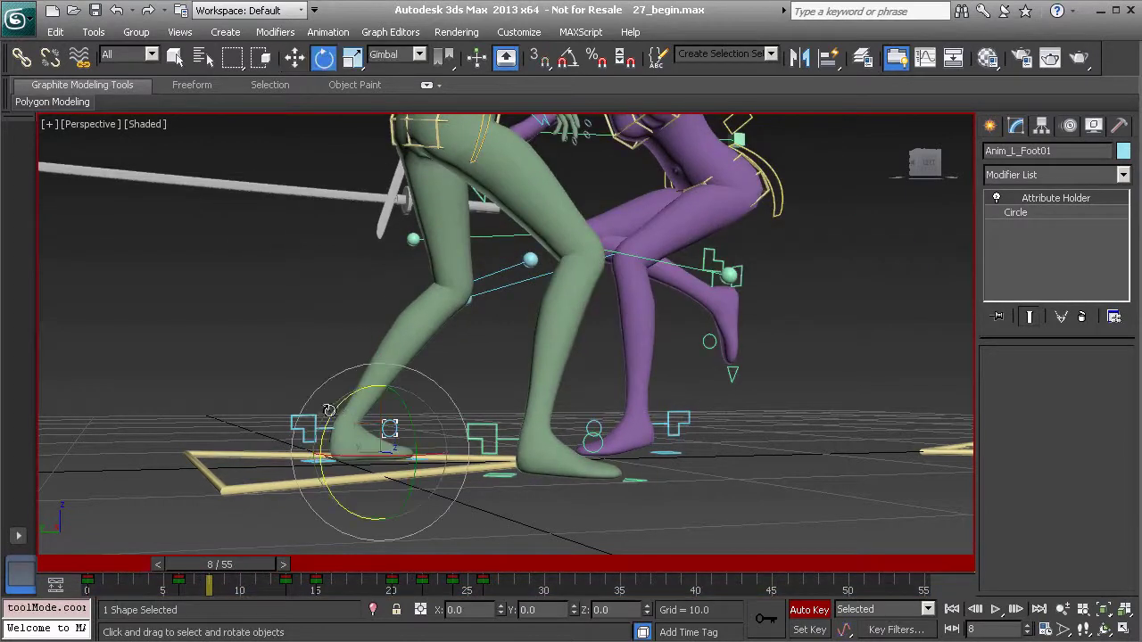
left_click_drag(329, 409, 367, 382)
middle_click_drag(374, 383, 504, 449, "alt")
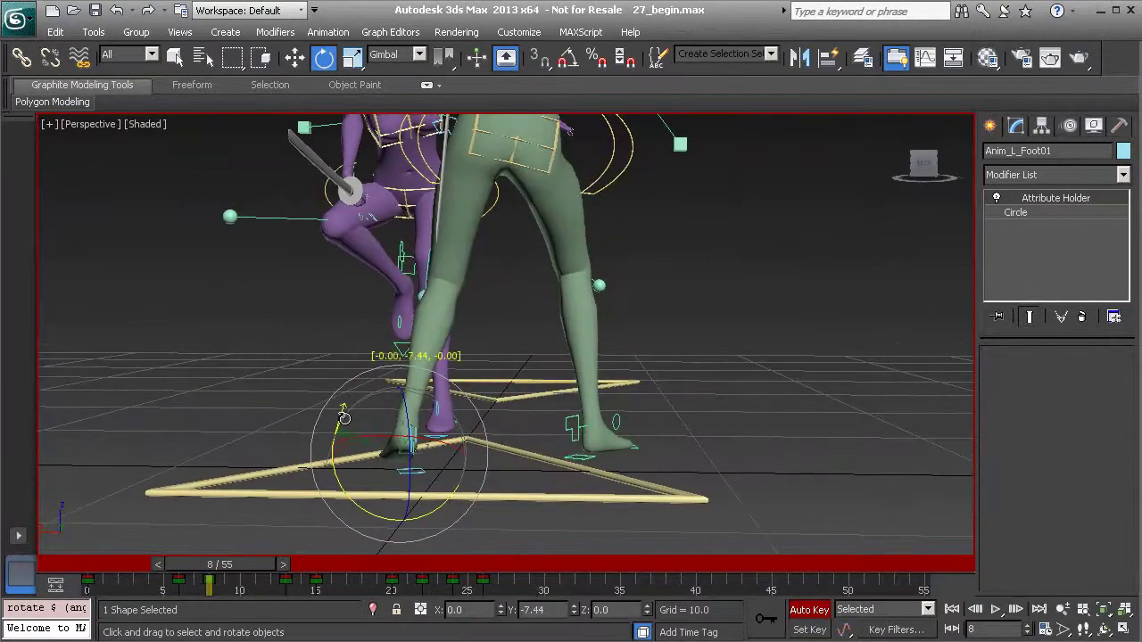
left_click_drag(347, 414, 349, 409)
middle_click_drag(439, 398, 417, 397, "alt")
middle_click_drag(472, 422, 338, 411, "alt")
left_click_drag(392, 387, 395, 387)
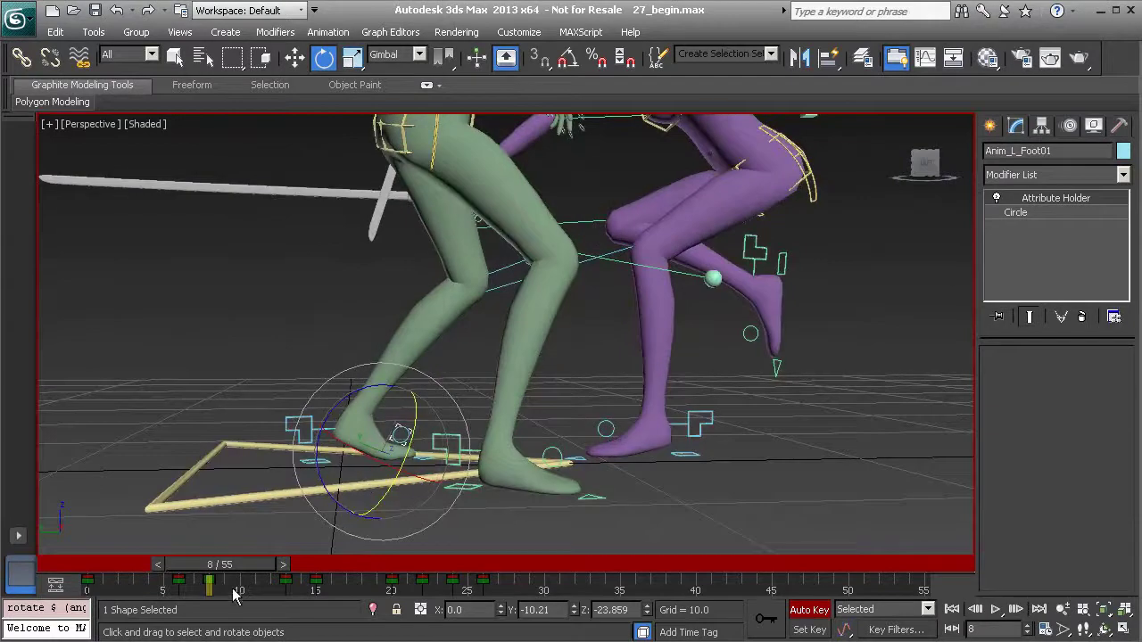
Step: At frame 10, reset the rotation of the green character's left foot control to straighten the foot
left_click_drag(238, 568, 264, 581)
key("e")
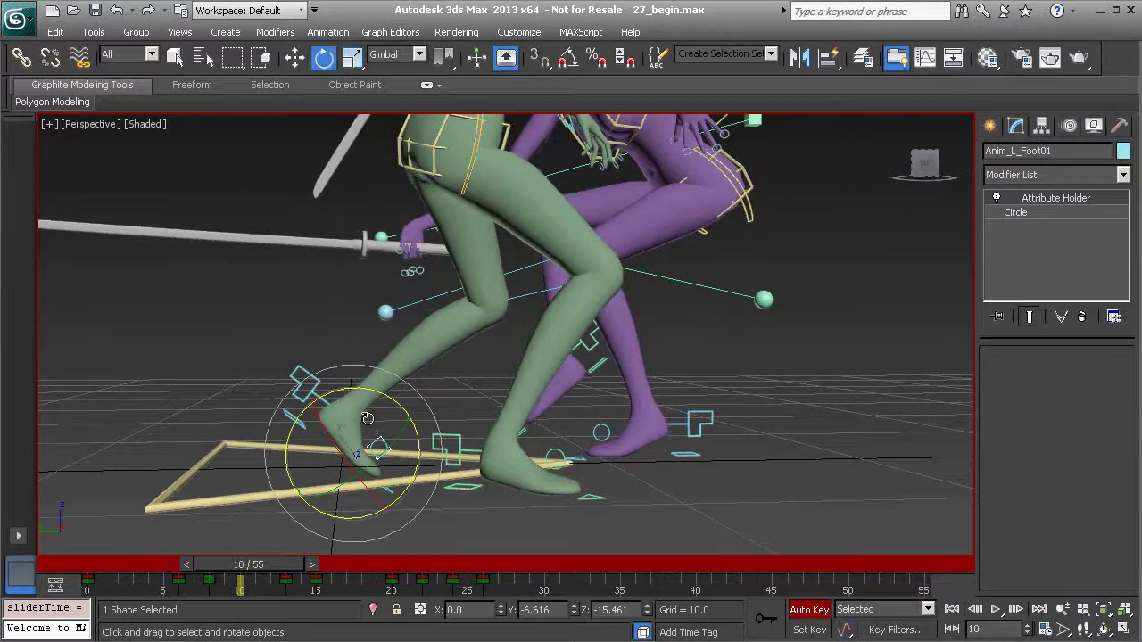
right_click(229, 374)
left_click(184, 338)
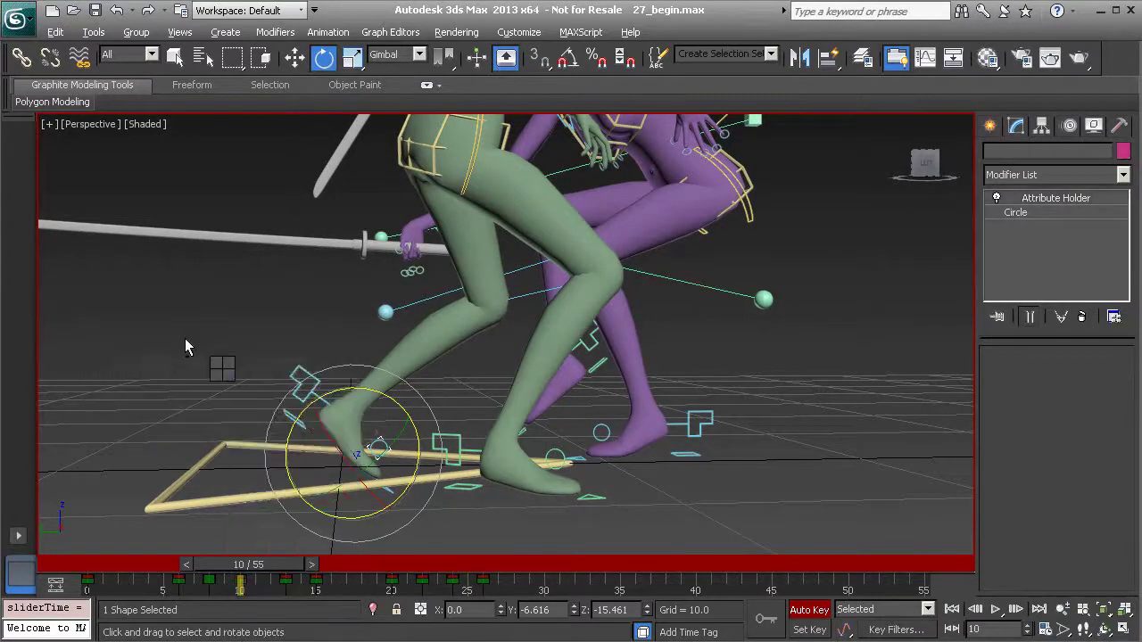
mouse_move(247, 571)
left_mouse_down()
mouse_move(182, 562)
mouse_move(241, 566)
left_mouse_up()
key("e")
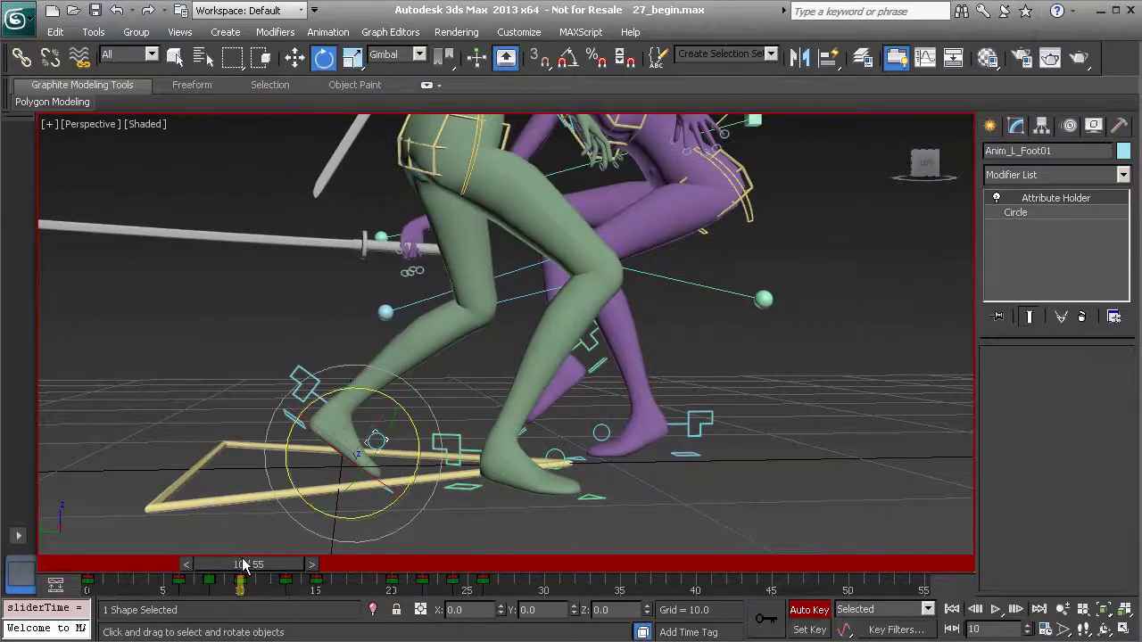
Step: At frame 10, move the green character's left leg control up and forward and rotate it to about 57.1 degrees in X
left_click(304, 375)
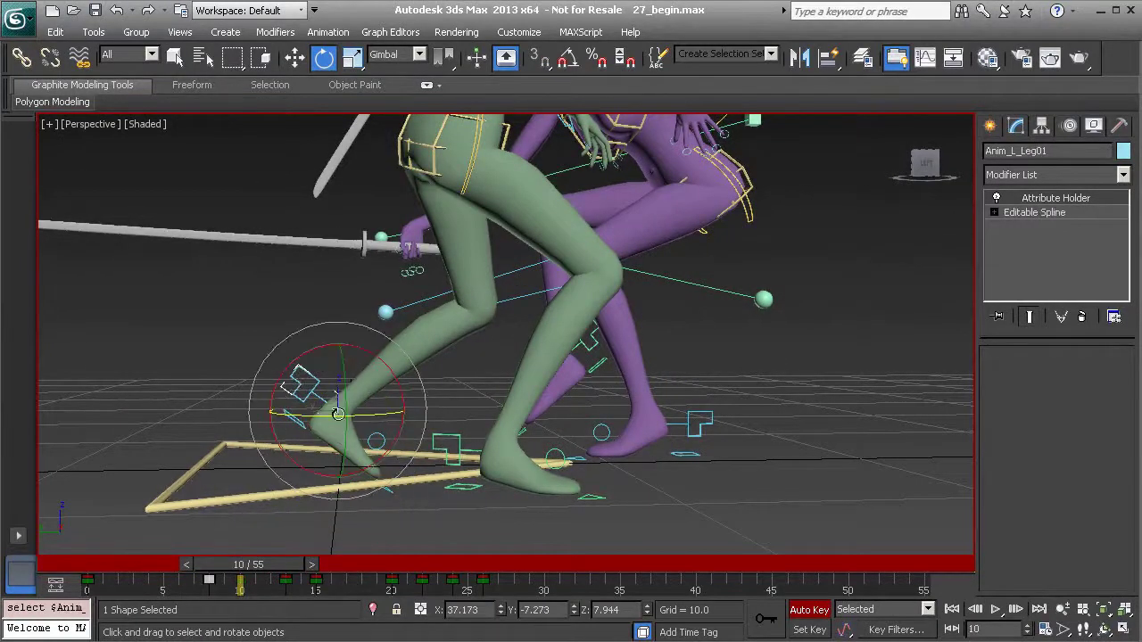
middle_click_drag(319, 393, 325, 394, "alt")
key("w")
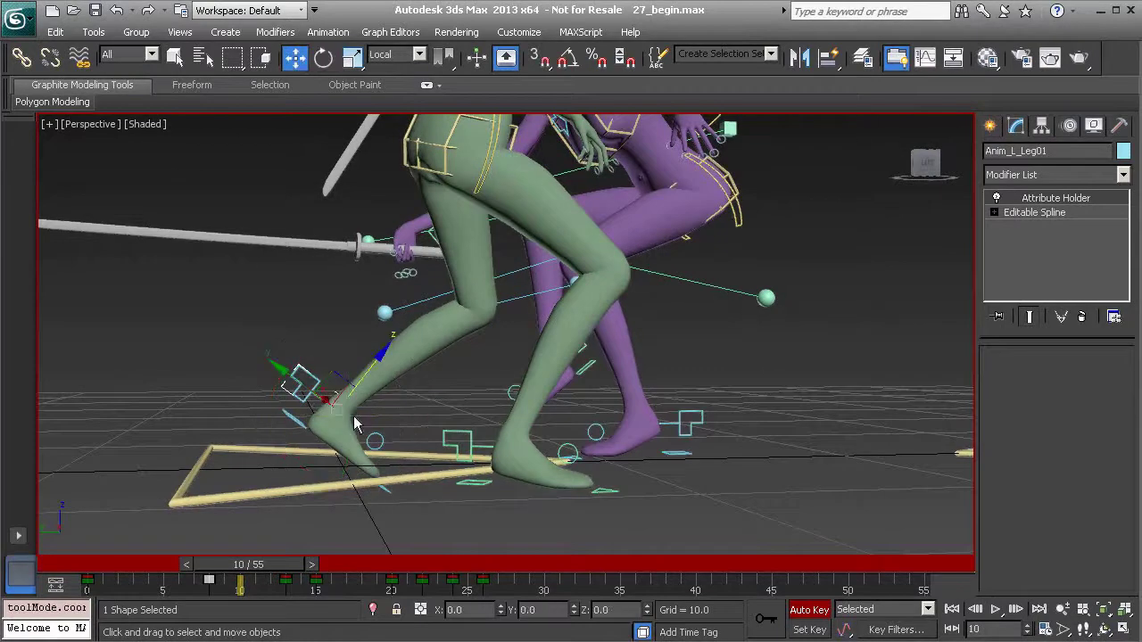
left_click_drag(338, 407, 366, 376)
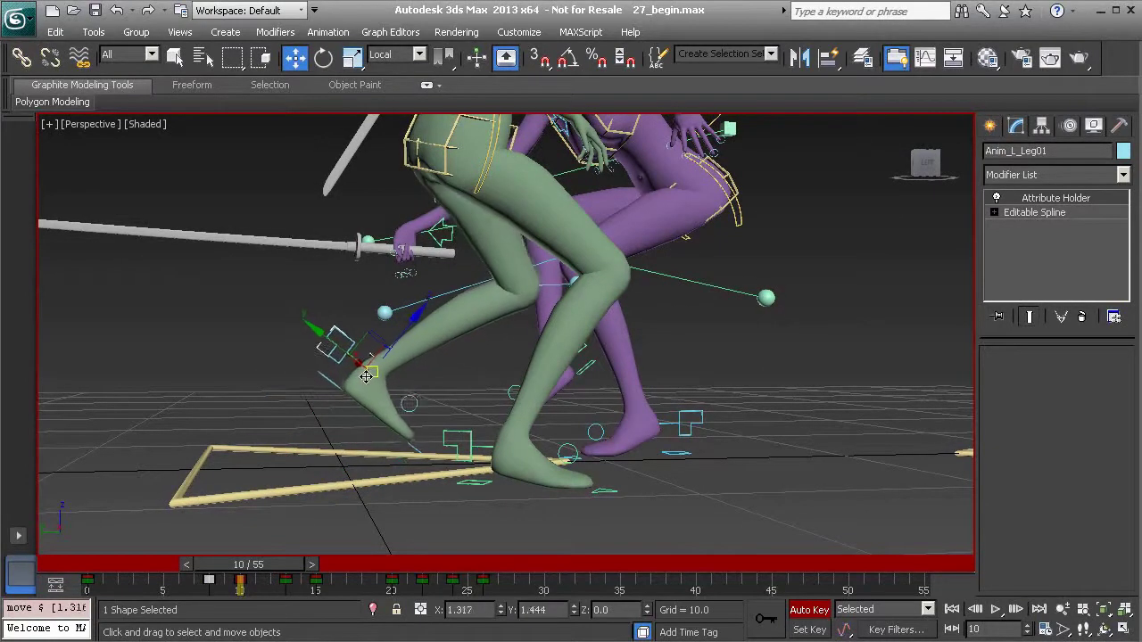
key("e")
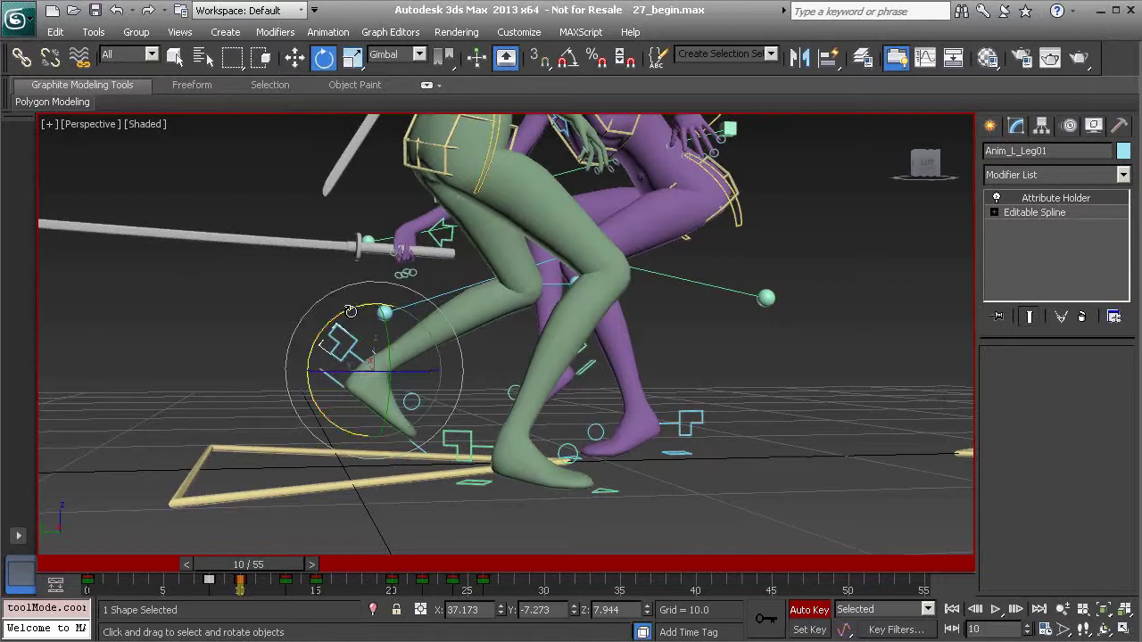
left_click_drag(351, 310, 383, 315)
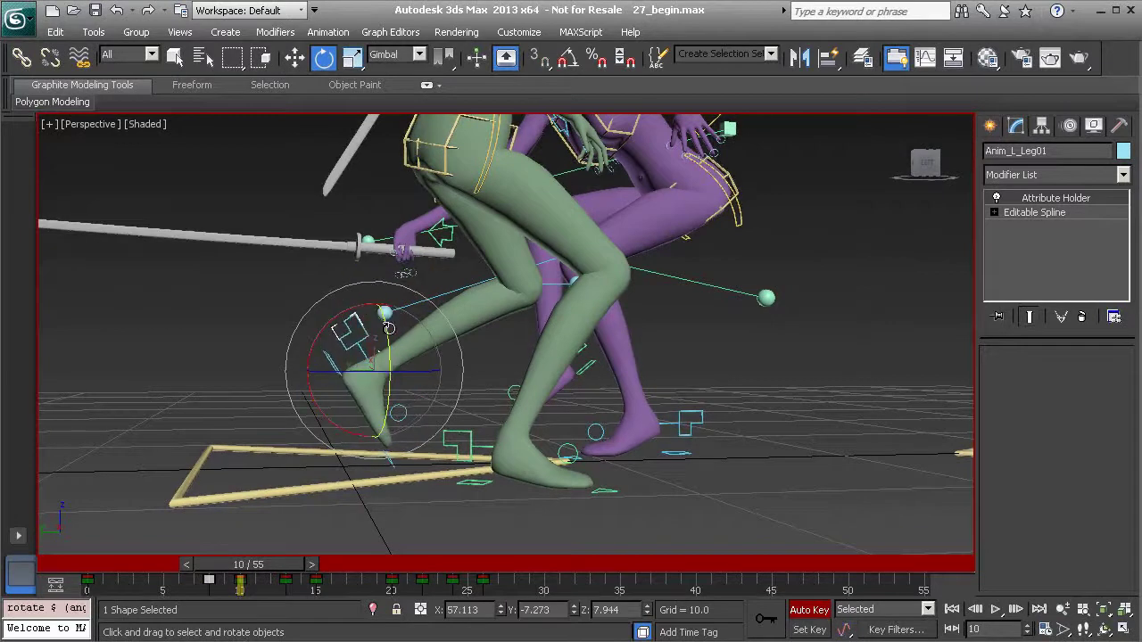
mouse_move(266, 568)
left_mouse_down()
mouse_move(219, 564)
mouse_move(262, 571)
left_mouse_up()
key("e")
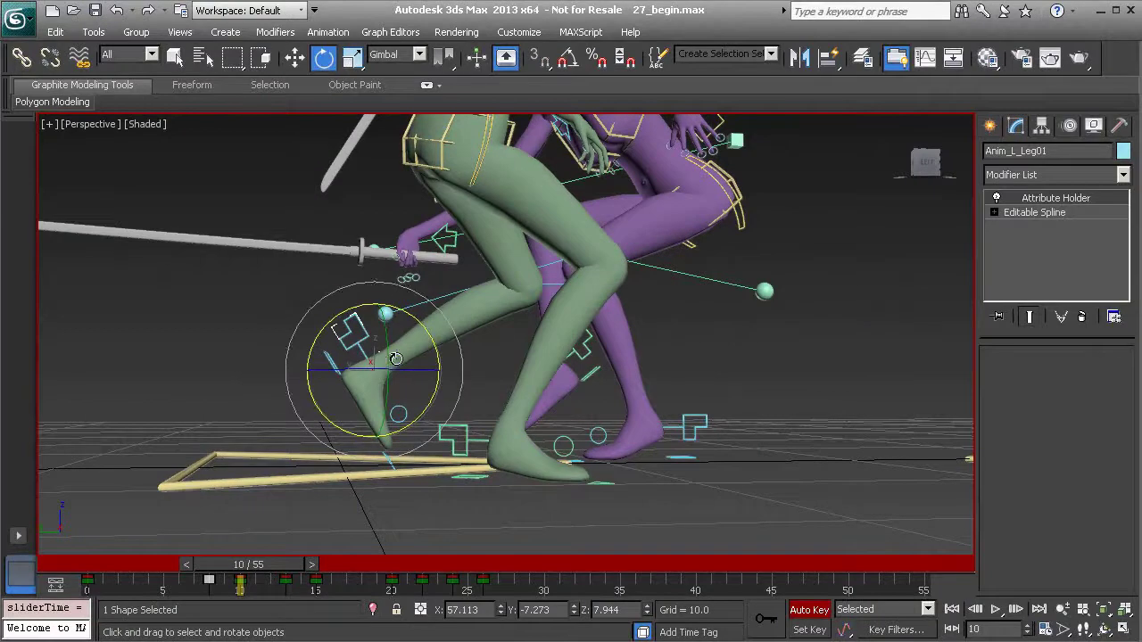
Step: Move the left leg control farther forward at frame 10 and rotate it to about -16.3 in Y and -4.0 in Z
key("w")
left_click_drag(372, 374, 397, 369)
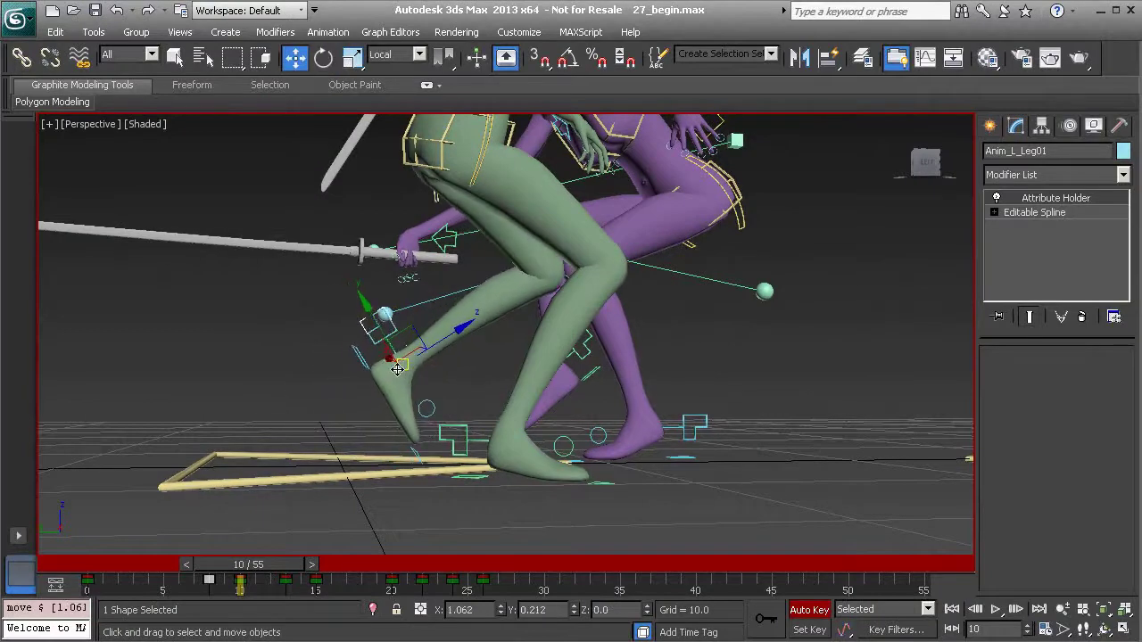
left_click_drag(297, 569, 255, 571)
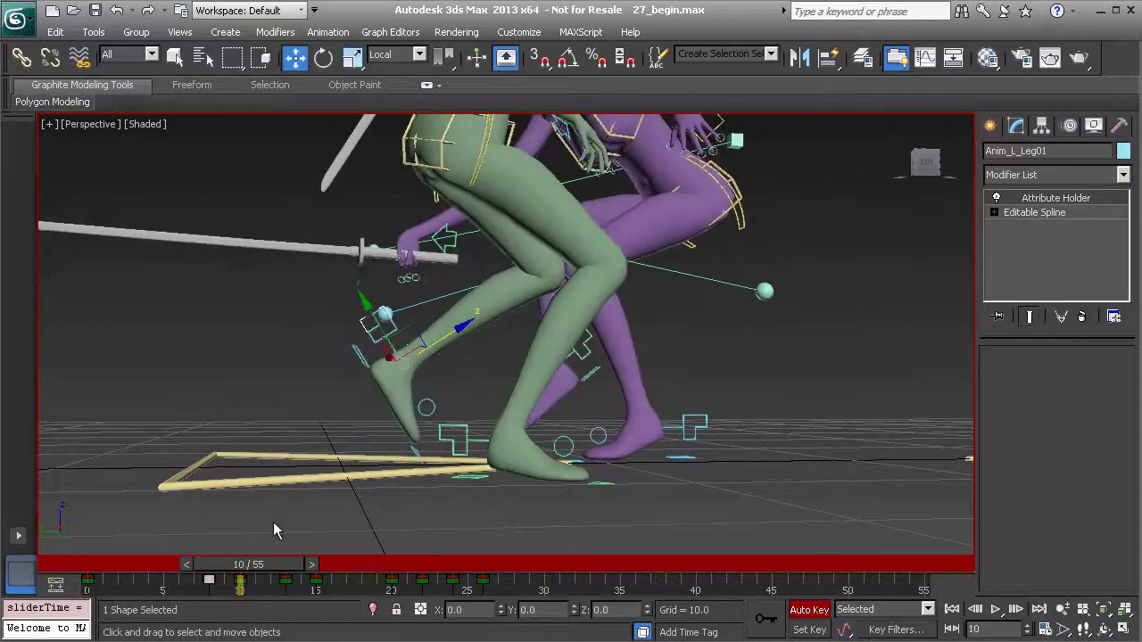
middle_click_drag(273, 522, 397, 421, "alt")
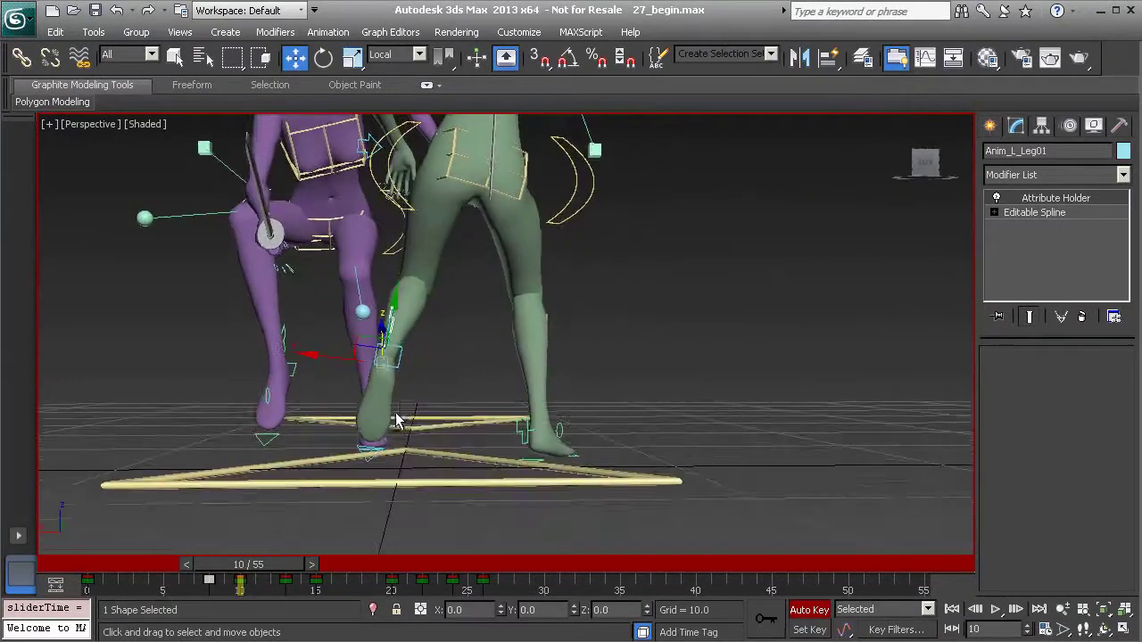
key("e")
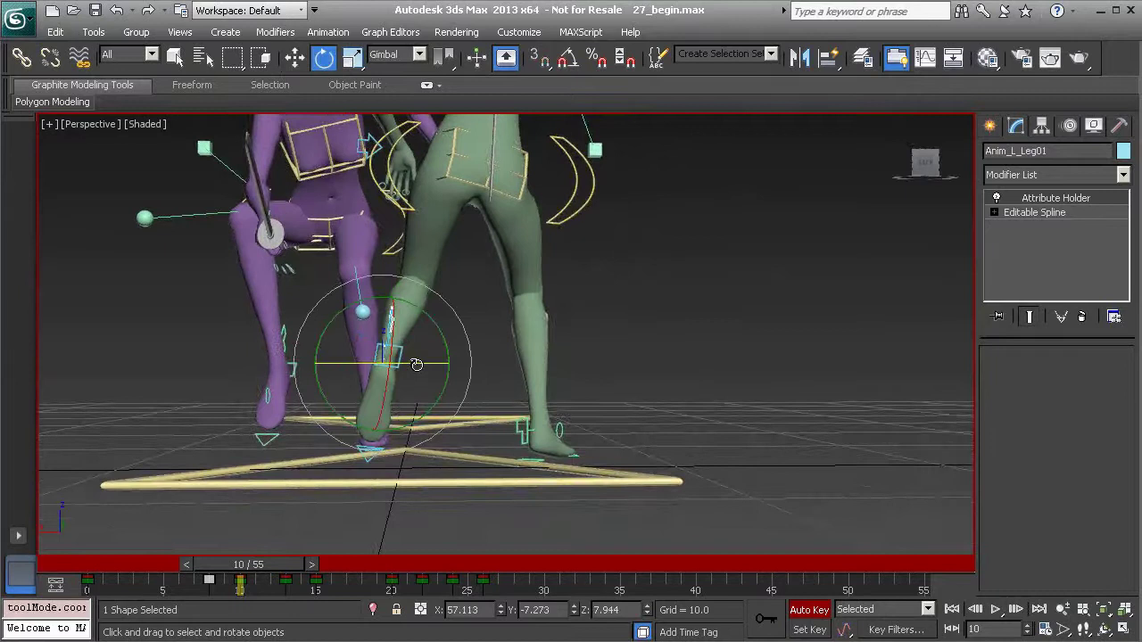
left_click_drag(417, 364, 448, 353)
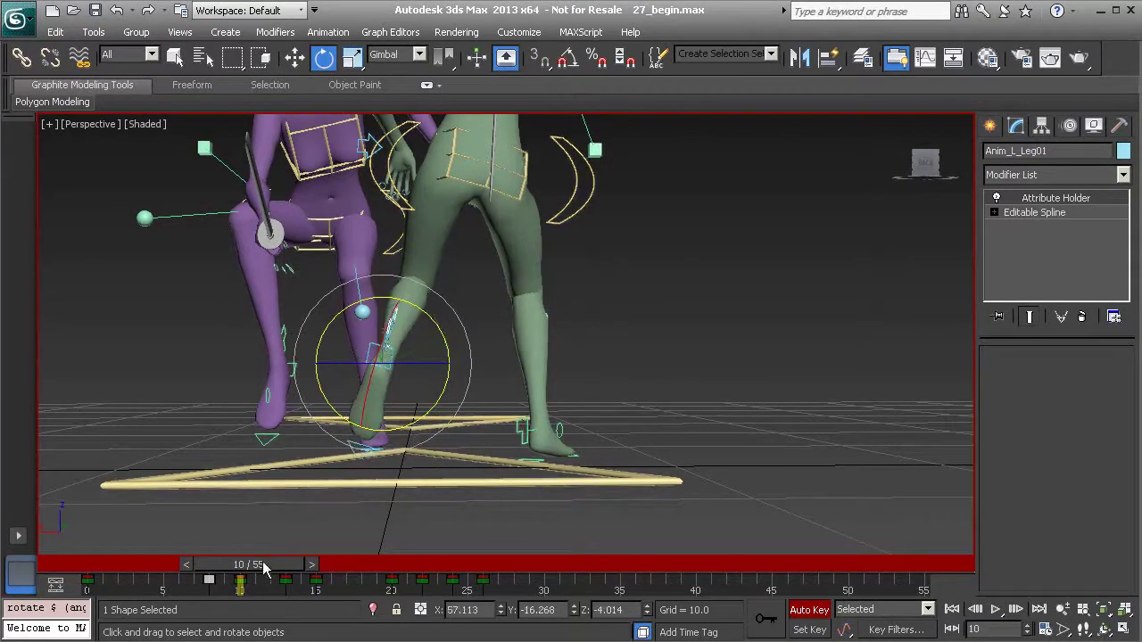
Step: At frame 13, move the green character's left leg control forward and rotate it to about 19.2 degrees in Z
left_click_drag(264, 567, 301, 571)
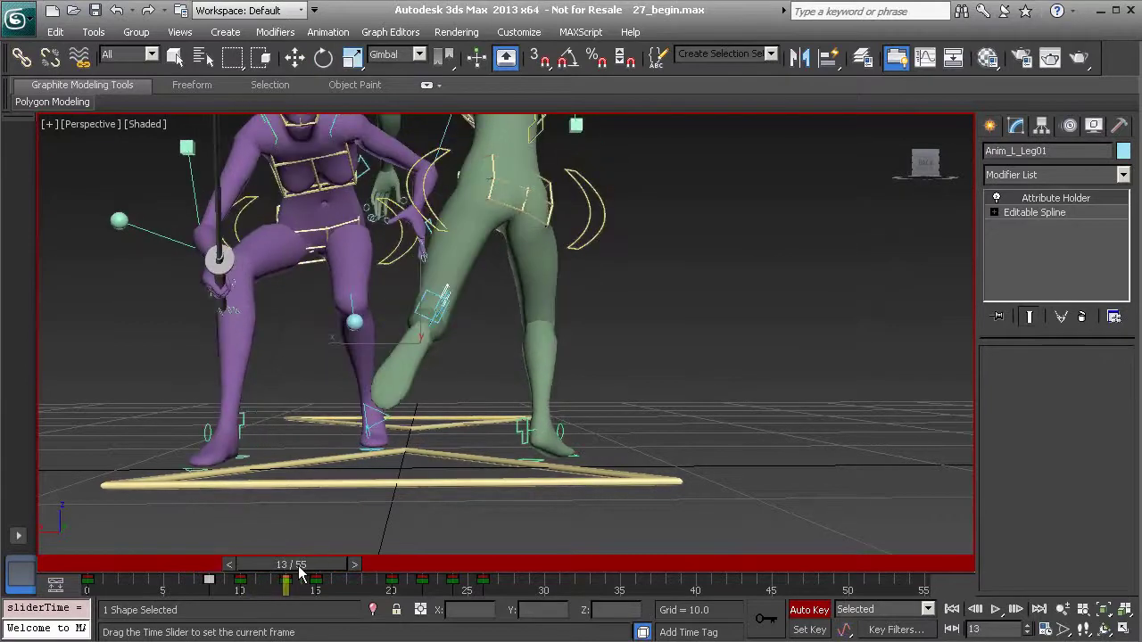
middle_click_drag(517, 419, 380, 420, "alt")
middle_click_drag(536, 393, 298, 407)
key("w")
left_click_drag(212, 385, 339, 385)
key("e")
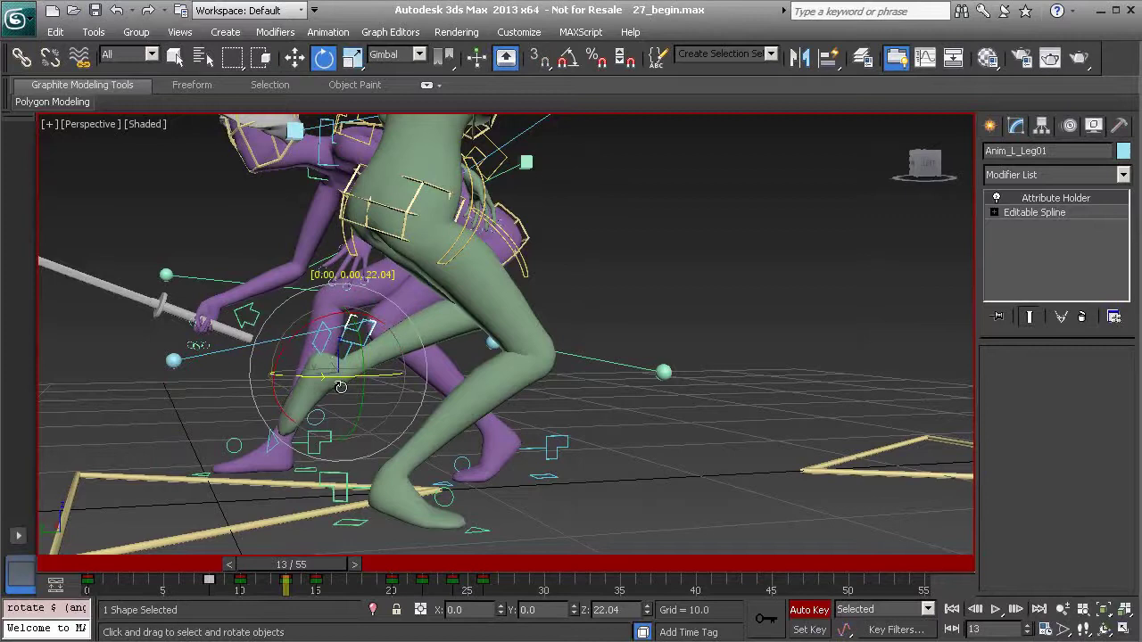
middle_click_drag(339, 385, 466, 386, "alt")
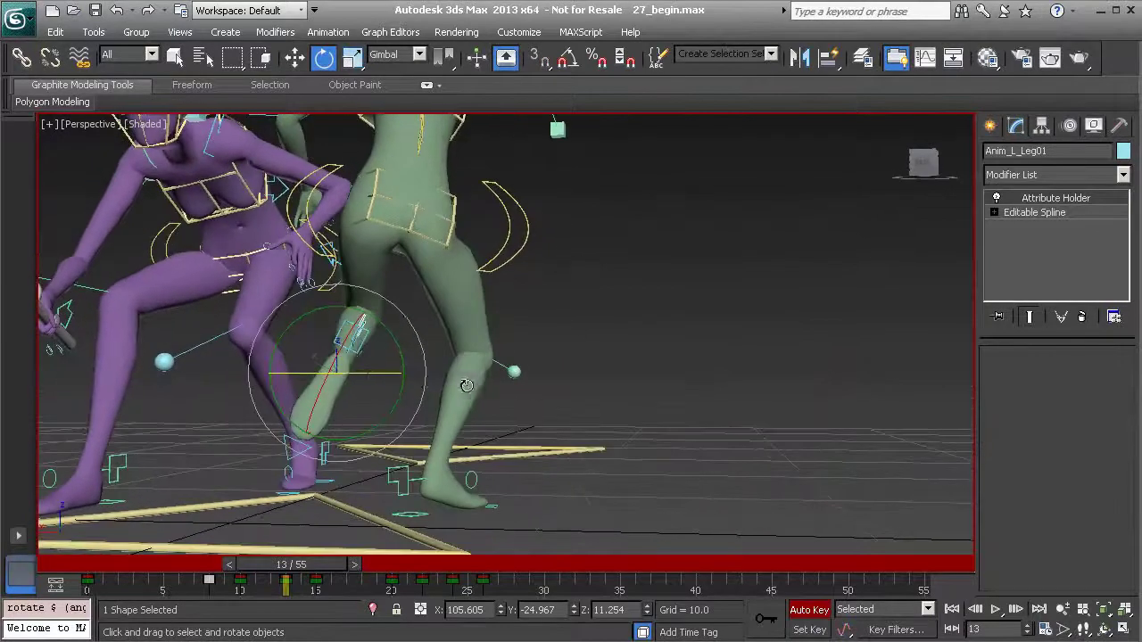
left_click_drag(373, 374, 372, 379)
middle_click_drag(371, 378, 295, 369, "alt")
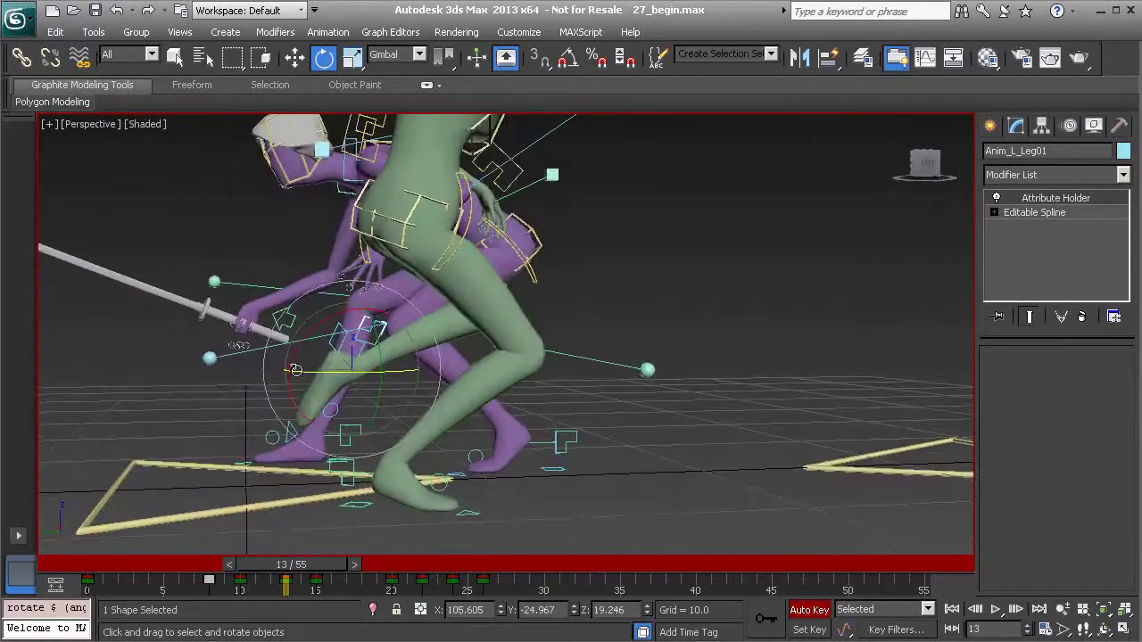
Step: At frame 13, rotate the green character's left leg control to about 94.3 degrees in X and play back the animation
left_click_drag(325, 331, 304, 339)
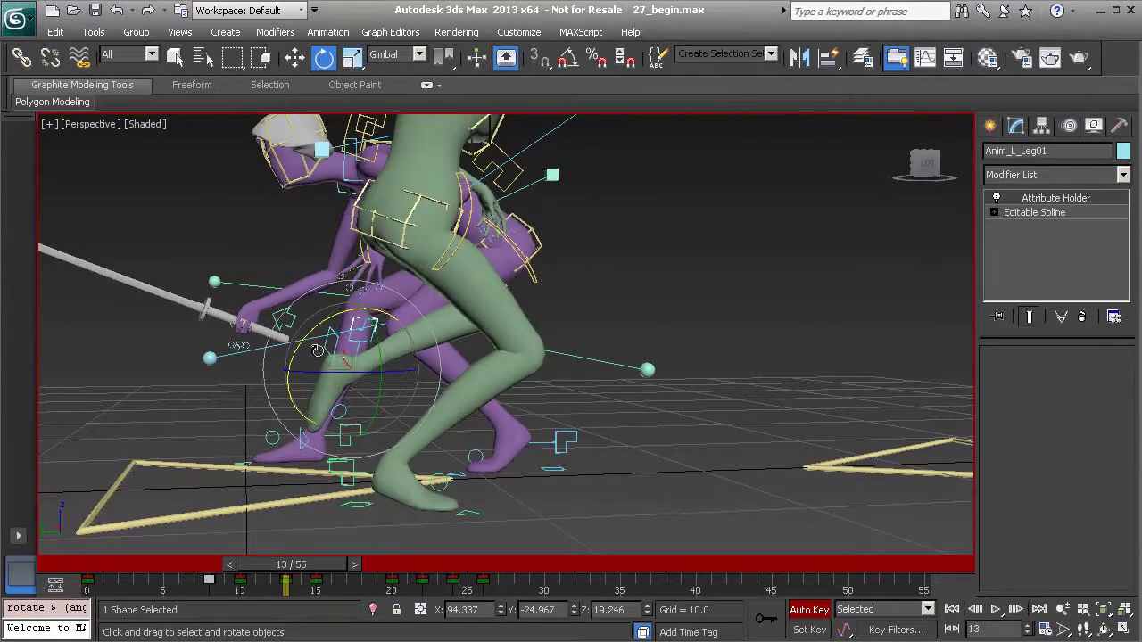
middle_click_drag(318, 350, 368, 385, "alt")
left_click_drag(303, 564, 109, 526)
scroll(109, 527, "down", 3)
middle_click_drag(414, 395, 478, 402, "alt")
left_click(589, 458)
left_click(996, 610)
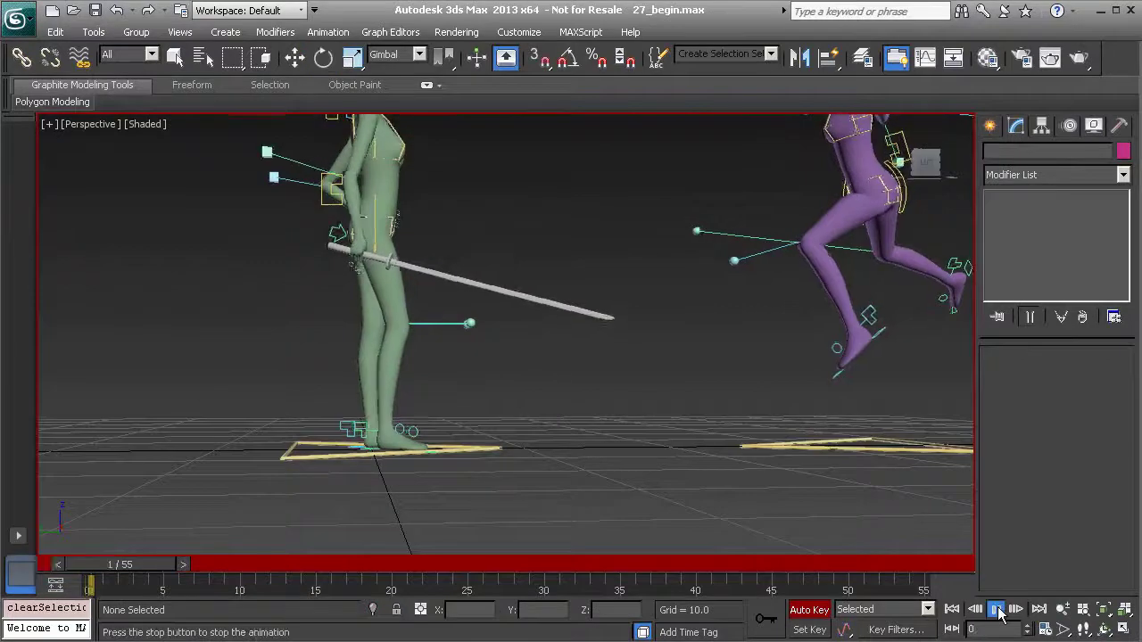
left_click(999, 611)
Step: At frame 13, move the green character's left leg control down and forward, adjust its height, and play back the leg motion
mouse_move(303, 568)
left_mouse_down()
mouse_move(166, 566)
mouse_move(299, 587)
left_mouse_up()
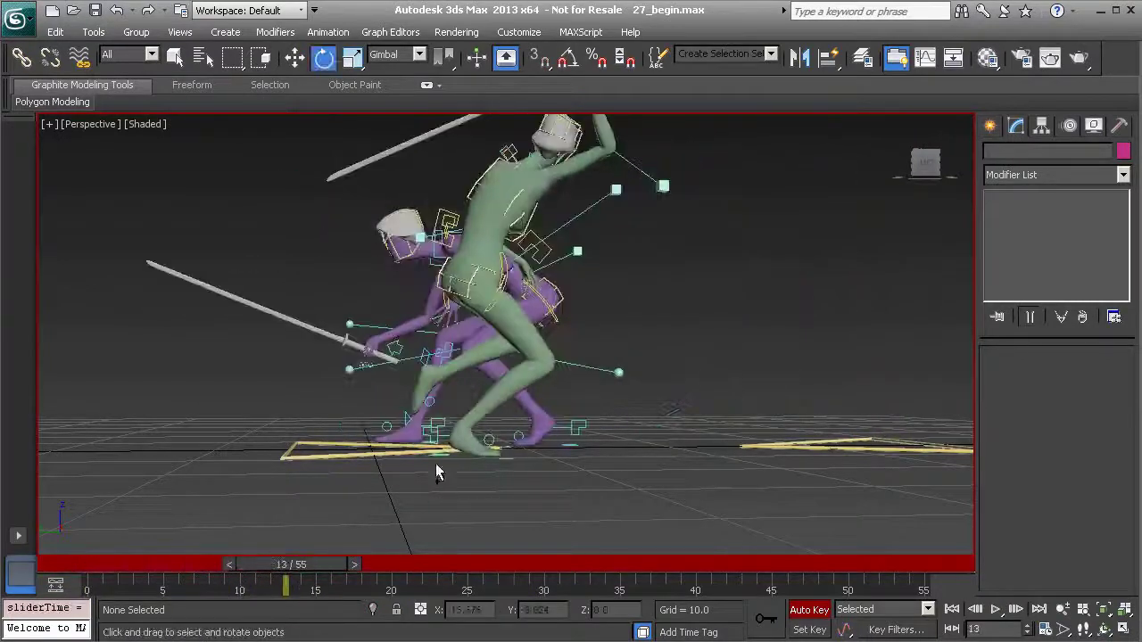
scroll(436, 472, "up", 5)
left_click(418, 433)
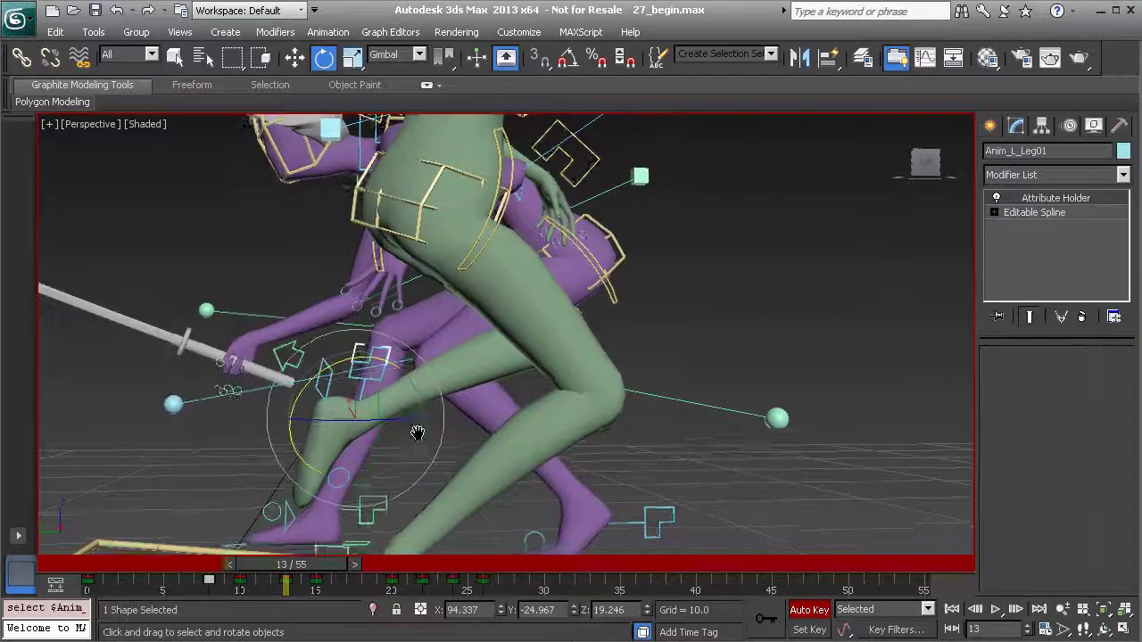
middle_click_drag(418, 433, 438, 392)
key("w")
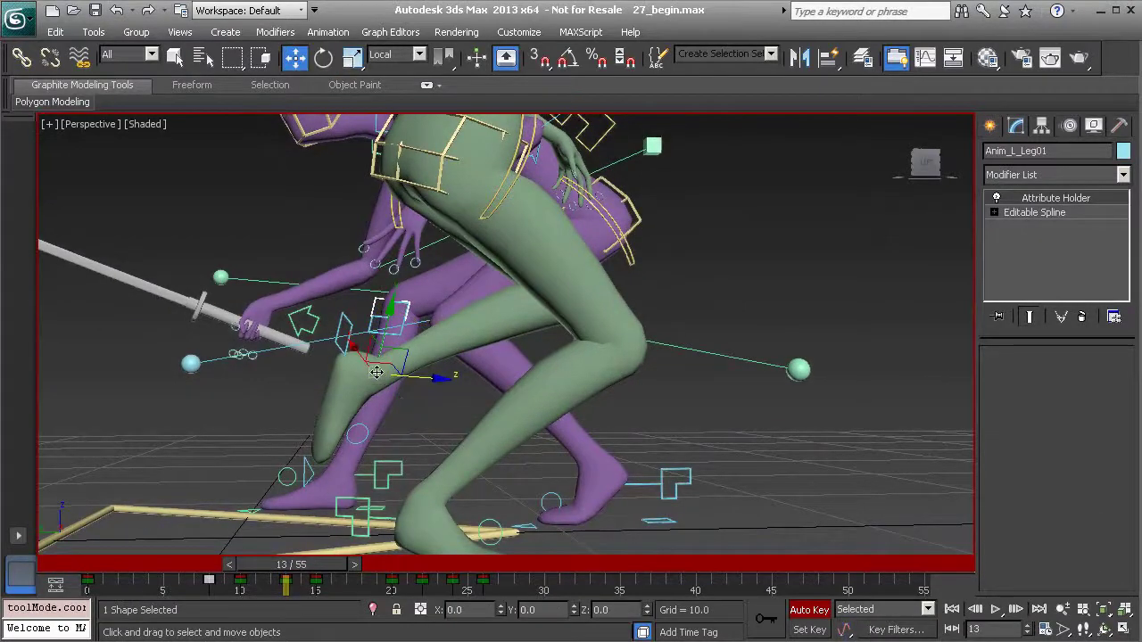
left_click_drag(377, 372, 387, 385)
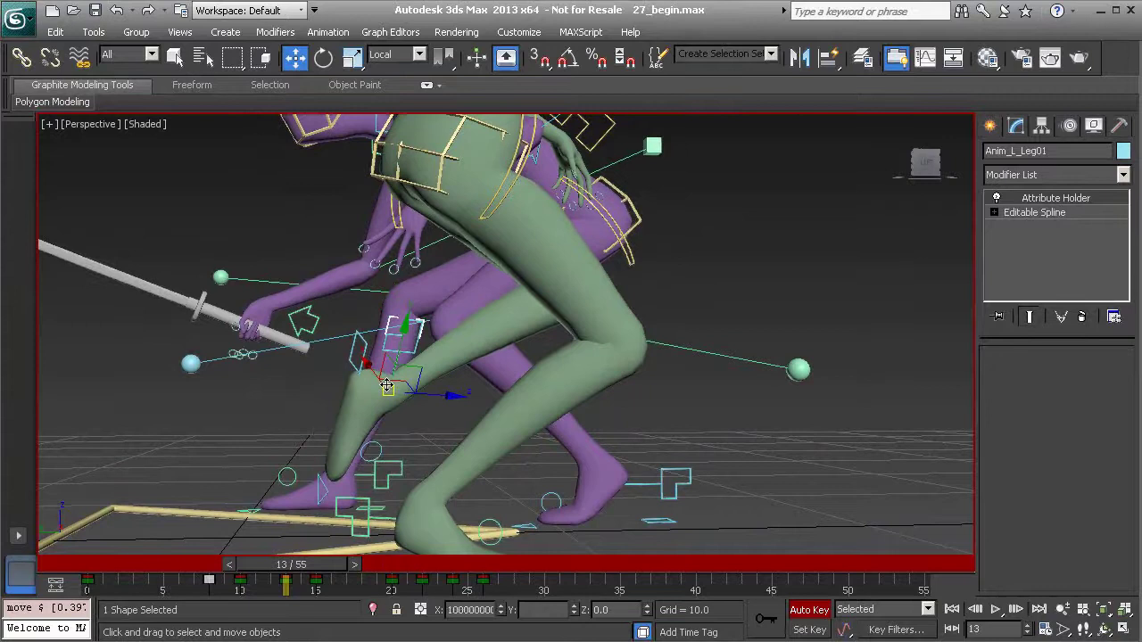
mouse_move(323, 566)
left_mouse_down()
mouse_move(273, 571)
mouse_move(344, 582)
mouse_move(321, 583)
left_mouse_up()
left_click_drag(390, 390, 385, 366)
left_click_drag(312, 565, 120, 557)
key("w")
scroll(316, 380, "down", 3)
left_click(997, 611)
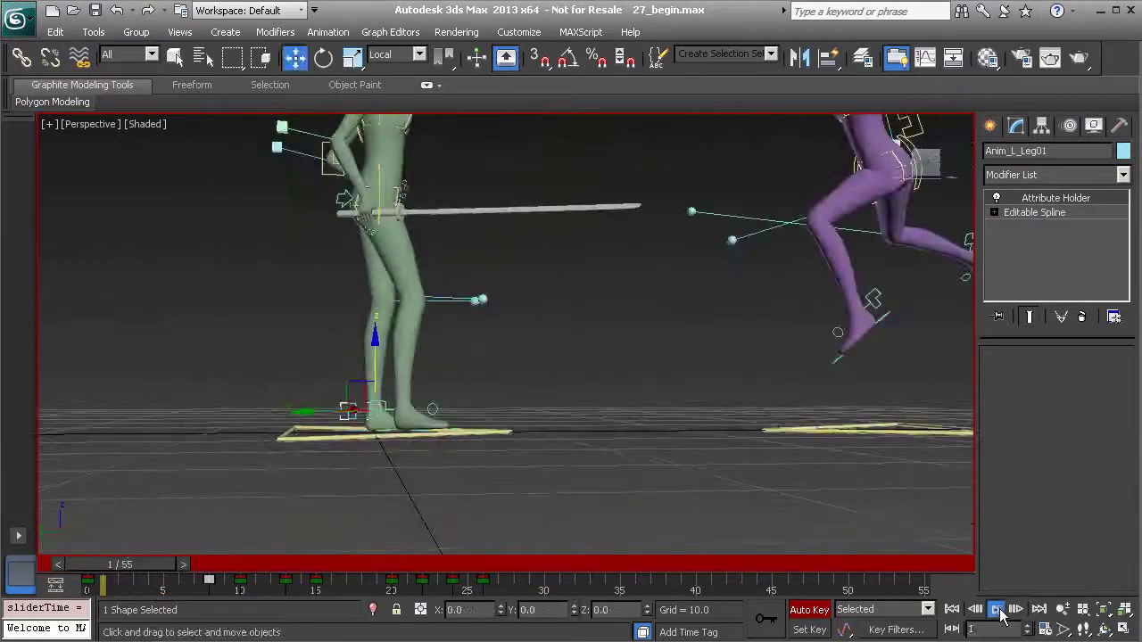
left_click(1001, 612)
Step: Select the green character's right arm control and examine the raised sword pose between frames 5 and 6
mouse_move(214, 567)
left_mouse_down()
mouse_move(88, 556)
mouse_move(192, 566)
left_mouse_up()
middle_click_drag(401, 315, 386, 433)
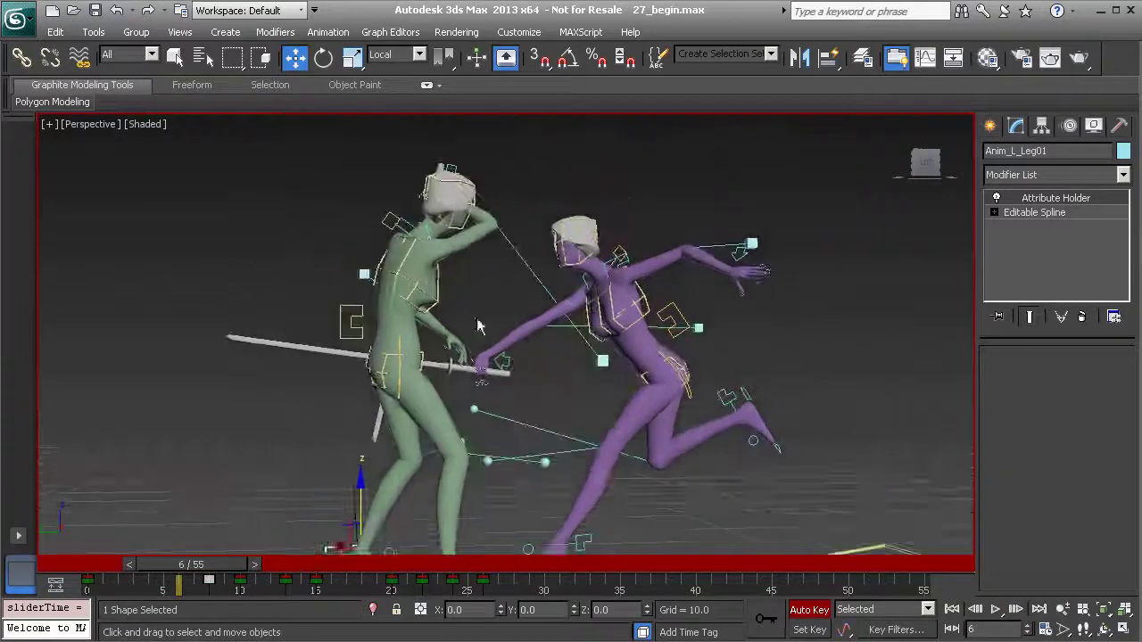
middle_click_drag(467, 302, 480, 240, "alt")
left_click(437, 172)
scroll(477, 342, "up", 1)
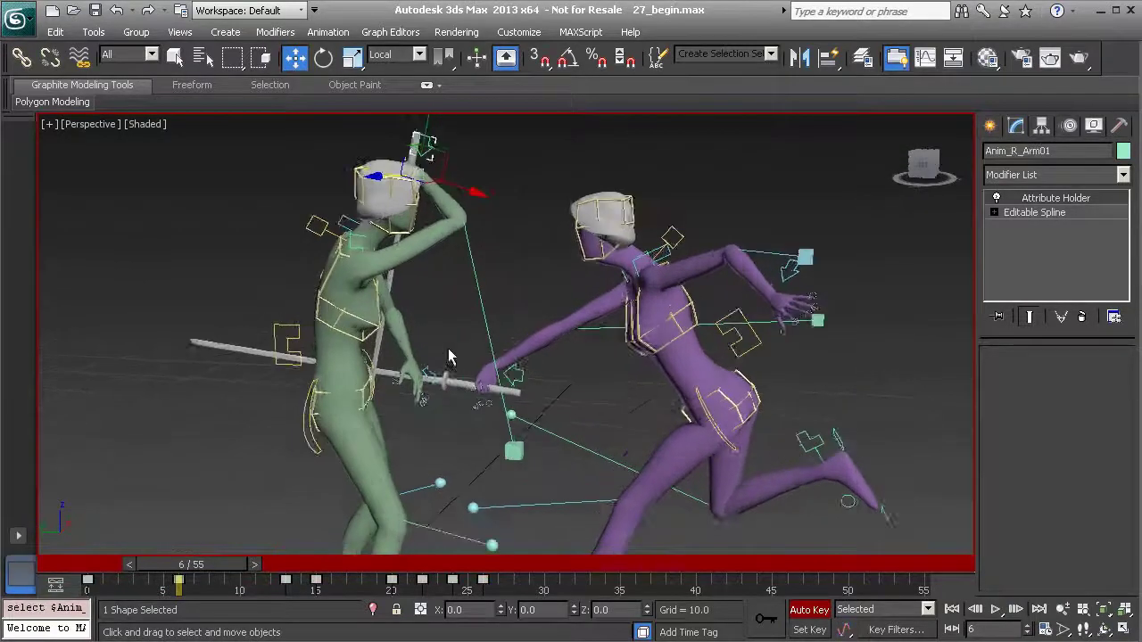
middle_click_drag(449, 354, 424, 354, "alt")
mouse_move(191, 565)
left_mouse_down()
mouse_move(106, 564)
mouse_move(185, 566)
mouse_move(164, 579)
mouse_move(174, 577)
left_mouse_up()
key("w")
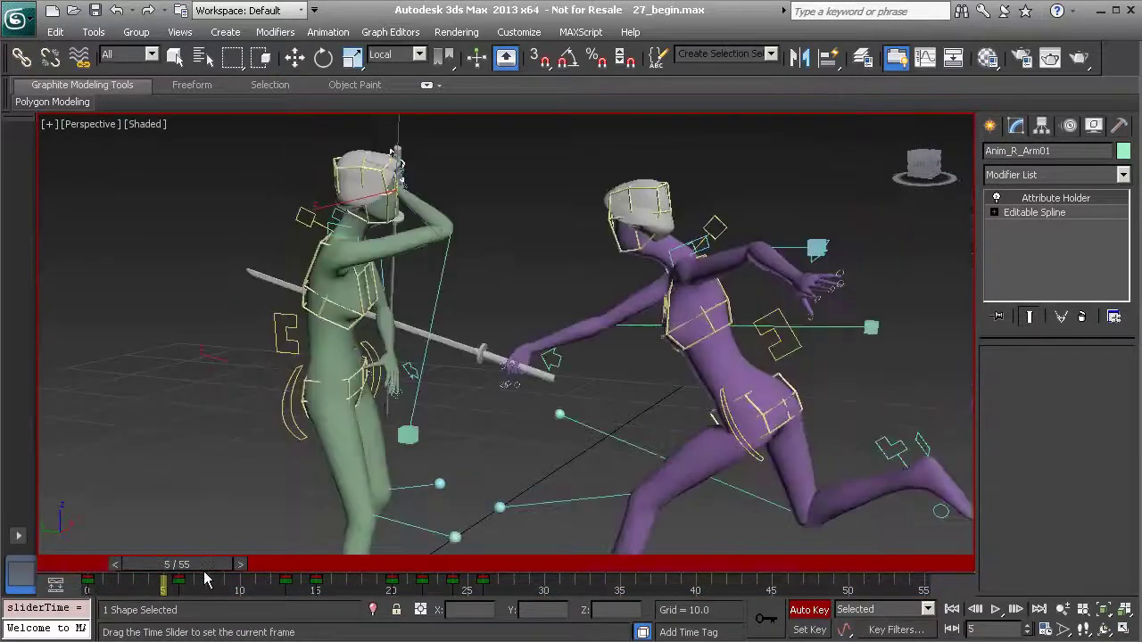
key("w")
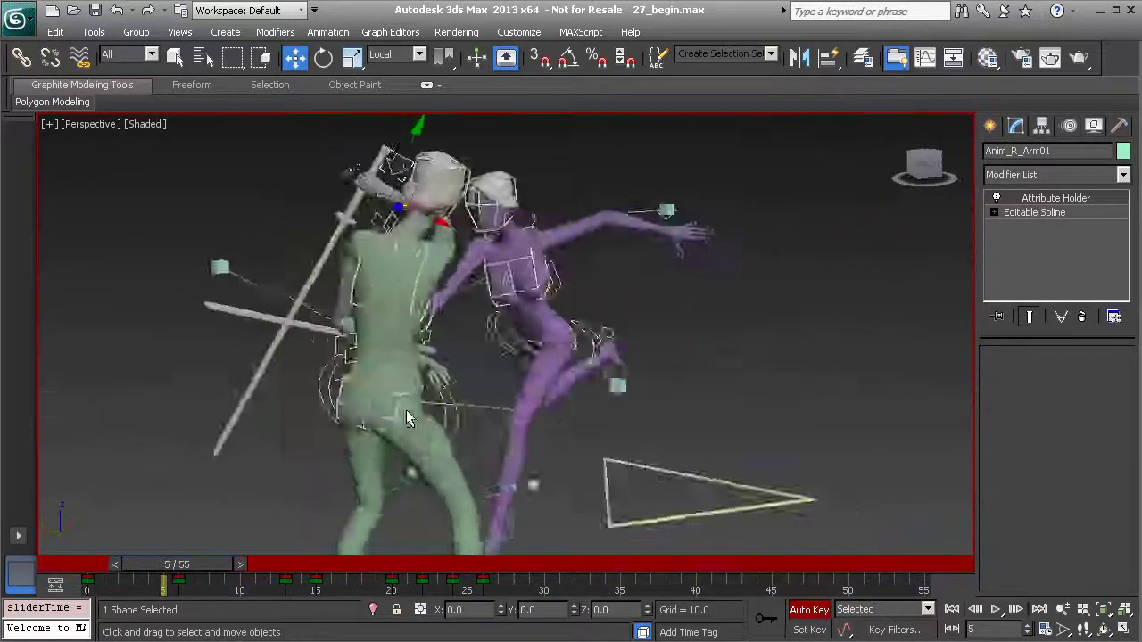
Step: Shift the right arm control's key from frame 6 to frame 5
middle_click_drag(406, 410, 403, 357, "alt")
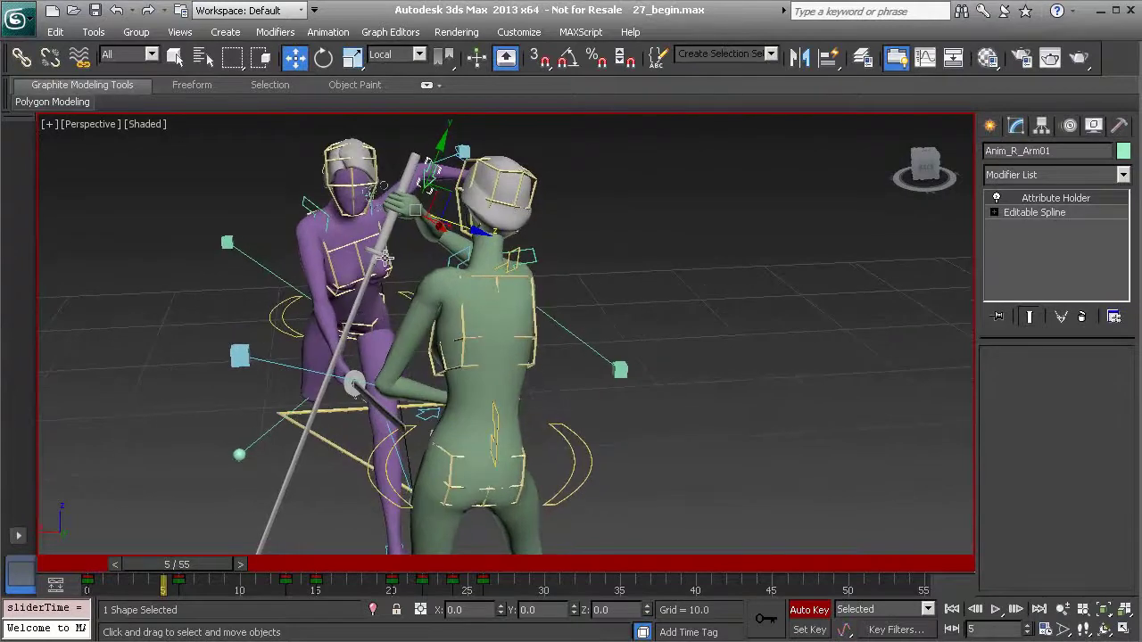
middle_click_drag(386, 257, 393, 236, "alt")
mouse_move(199, 561)
left_mouse_down()
mouse_move(179, 561)
mouse_move(200, 561)
left_mouse_up()
key("w")
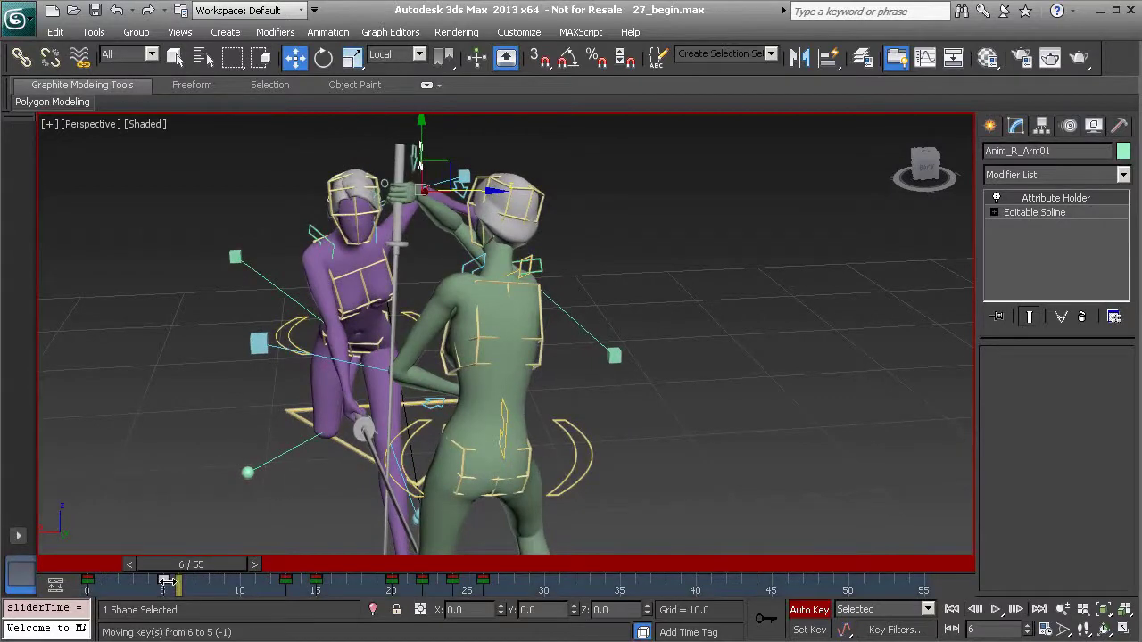
mouse_move(177, 566)
left_mouse_down()
mouse_move(158, 570)
mouse_move(179, 568)
left_mouse_up()
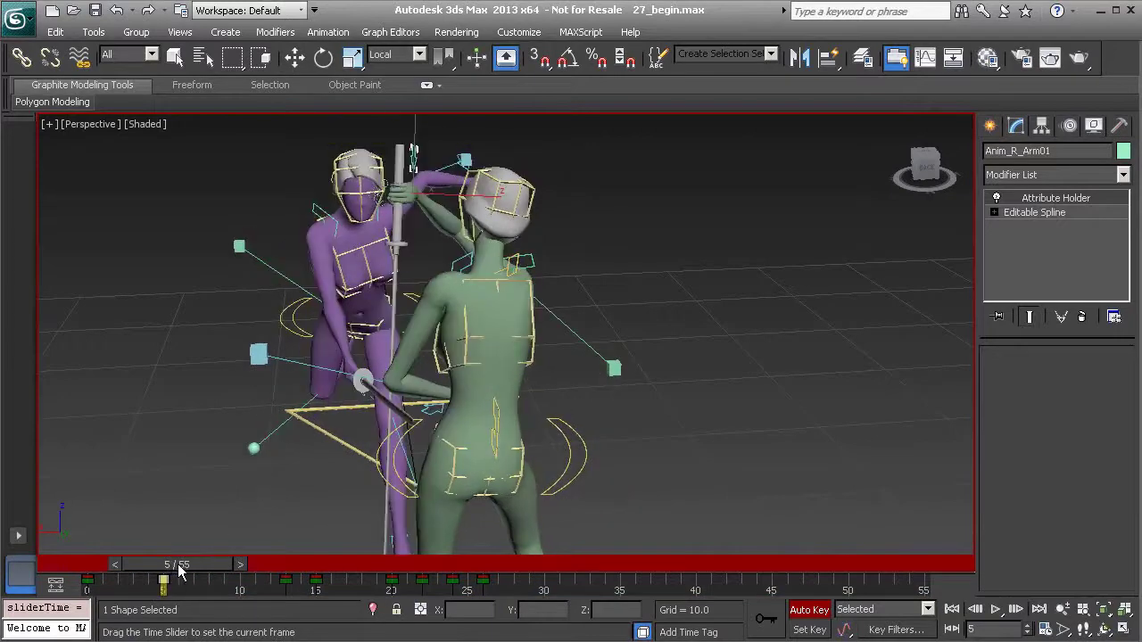
Step: At frame 5, move the green character's right arm control slightly farther away from her head
middle_click_drag(250, 486, 412, 245, "alt")
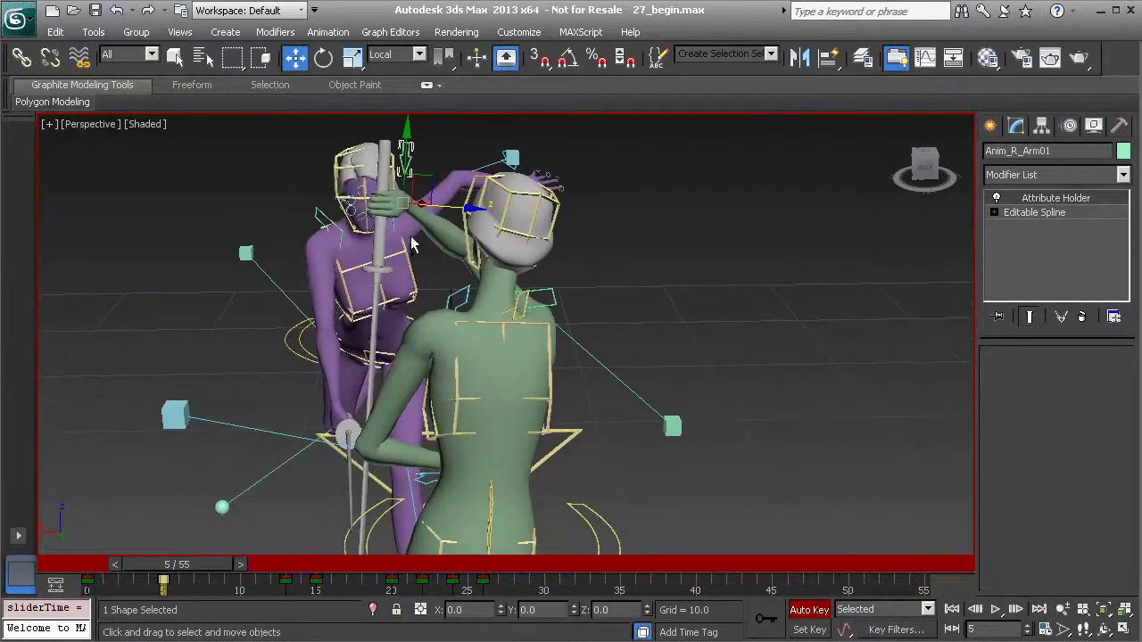
left_click_drag(404, 202, 393, 203)
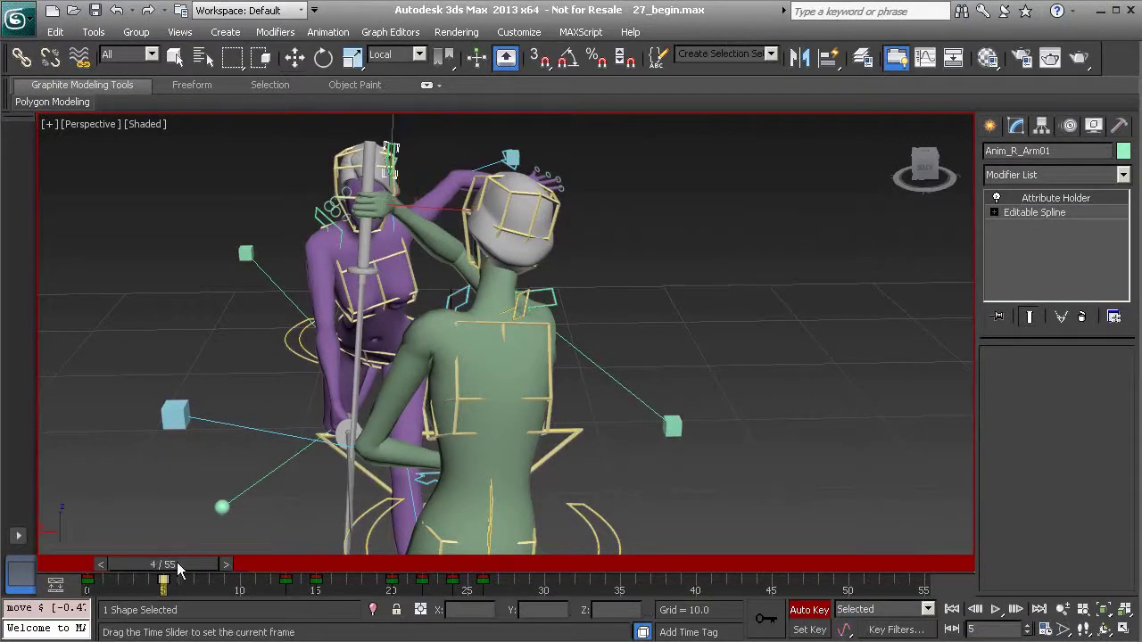
mouse_move(178, 571)
left_mouse_down()
mouse_move(122, 566)
mouse_move(197, 567)
mouse_move(161, 580)
mouse_move(183, 582)
left_mouse_up()
Step: At frame 3, move the right arm control forward, away from the chest, and rotate it to about 68.2 degrees in Y
middle_click_drag(297, 444, 486, 413, "alt")
left_click_drag(198, 566, 158, 560)
key("w")
middle_click_drag(404, 361, 464, 350, "alt")
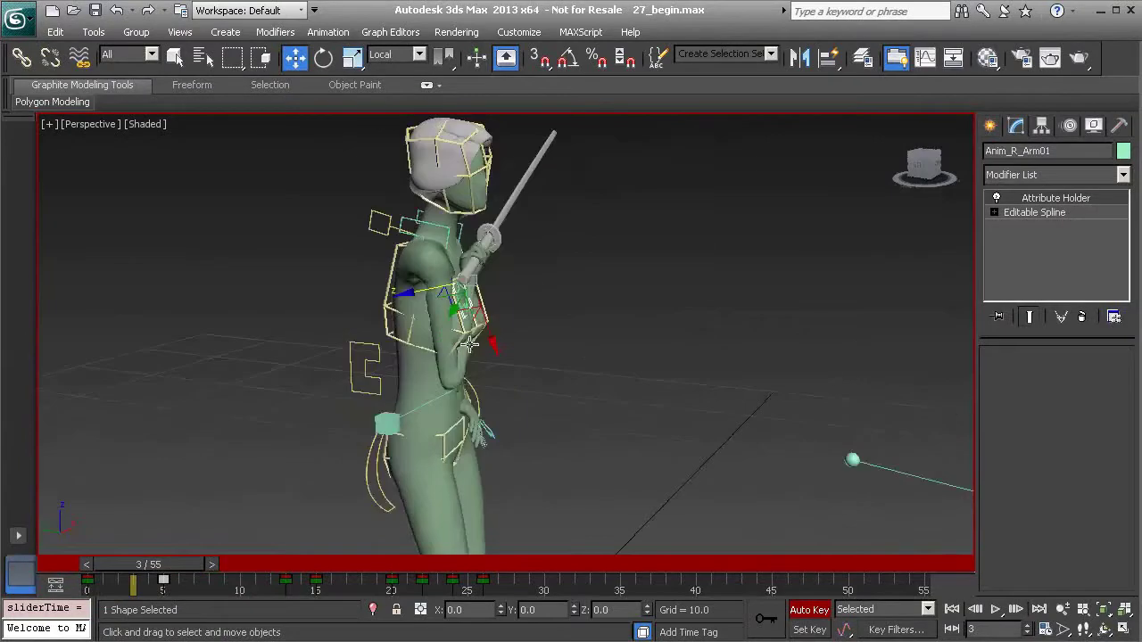
left_click_drag(494, 300, 535, 291)
middle_click_drag(535, 291, 508, 292, "alt")
mouse_move(172, 571)
left_mouse_down()
mouse_move(122, 567)
mouse_move(192, 568)
mouse_move(122, 568)
mouse_move(192, 565)
mouse_move(134, 565)
mouse_move(182, 565)
mouse_move(171, 565)
left_mouse_up()
middle_click_drag(487, 361, 434, 359, "alt")
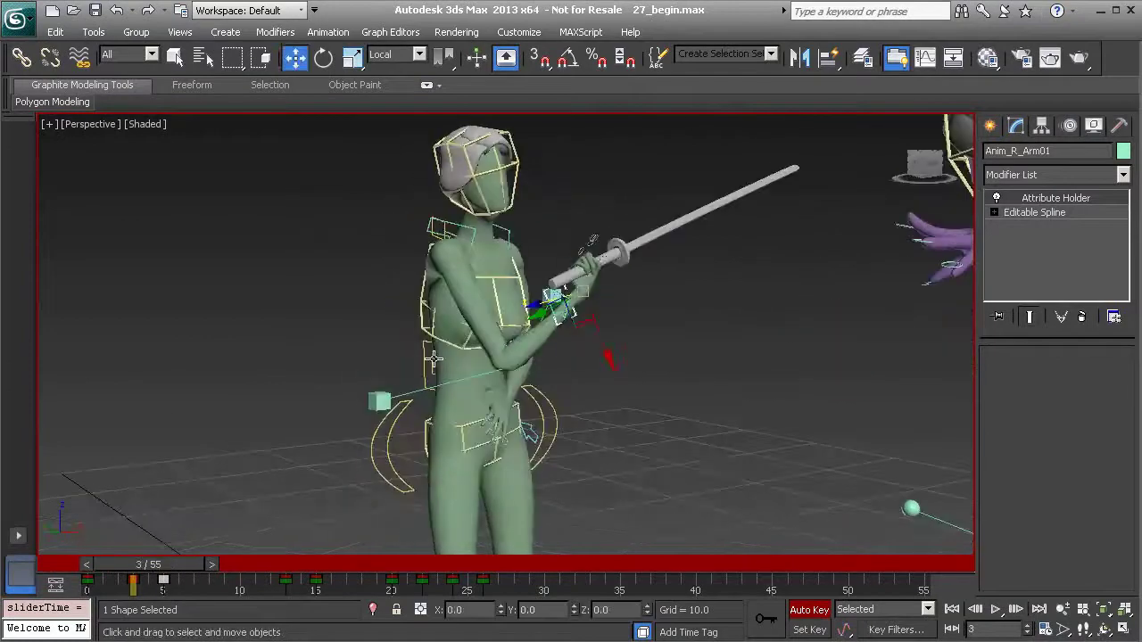
key("e")
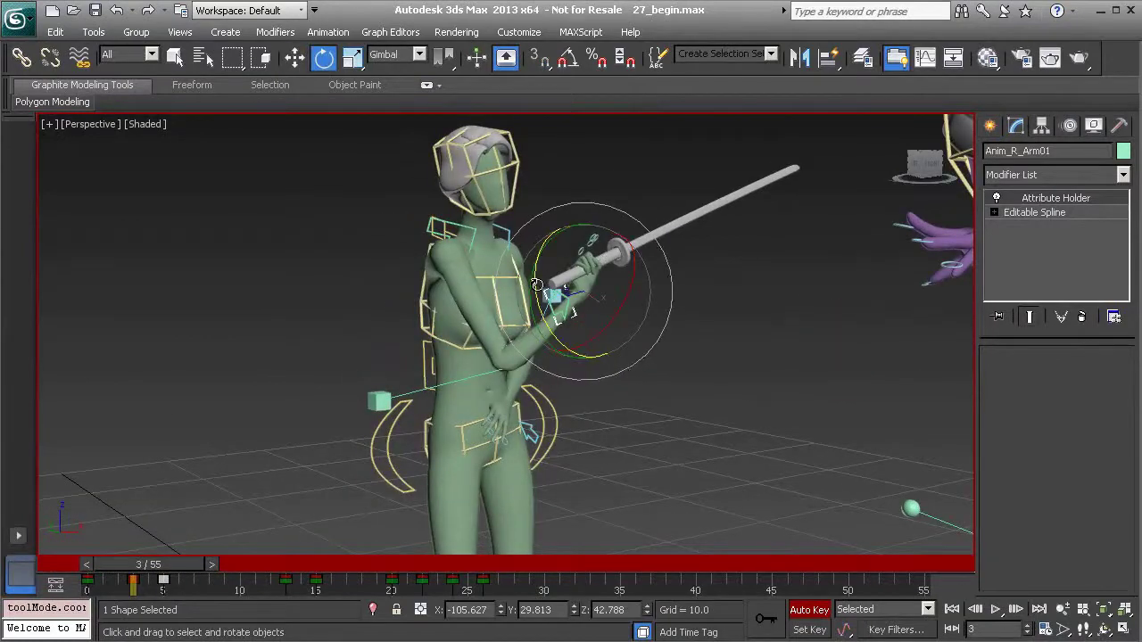
left_click_drag(530, 300, 531, 231)
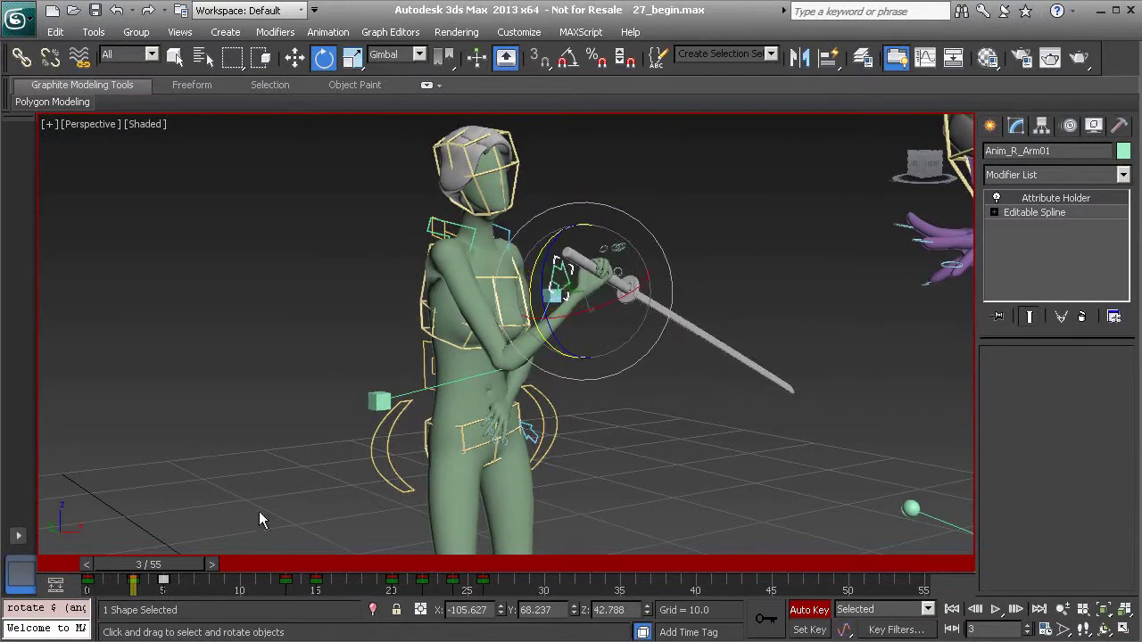
Step: At frame 2, move the right arm control out to the green character's right side, clear of her body
left_click_drag(166, 561, 144, 542)
key("e")
mouse_move(534, 356)
middle_mouse_down("alt")
mouse_move(500, 357)
mouse_move(526, 358)
middle_mouse_up("alt")
key("w")
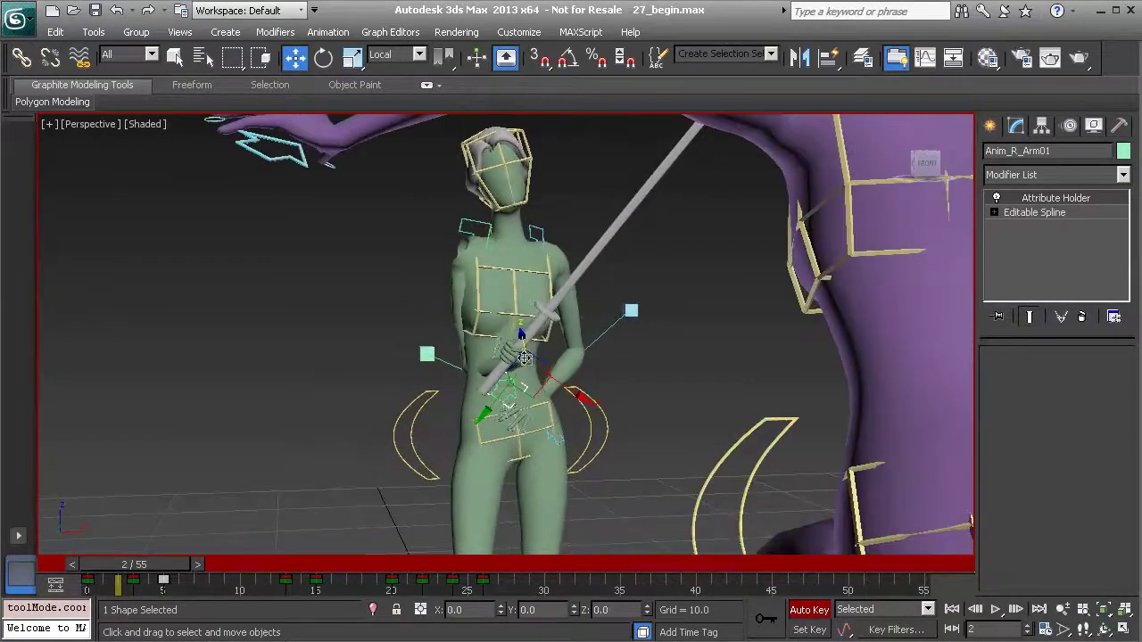
left_click_drag(527, 357, 453, 359)
mouse_move(454, 360)
middle_mouse_down("alt")
mouse_move(602, 370)
mouse_move(451, 369)
middle_mouse_up("alt")
left_click_drag(424, 363, 432, 357)
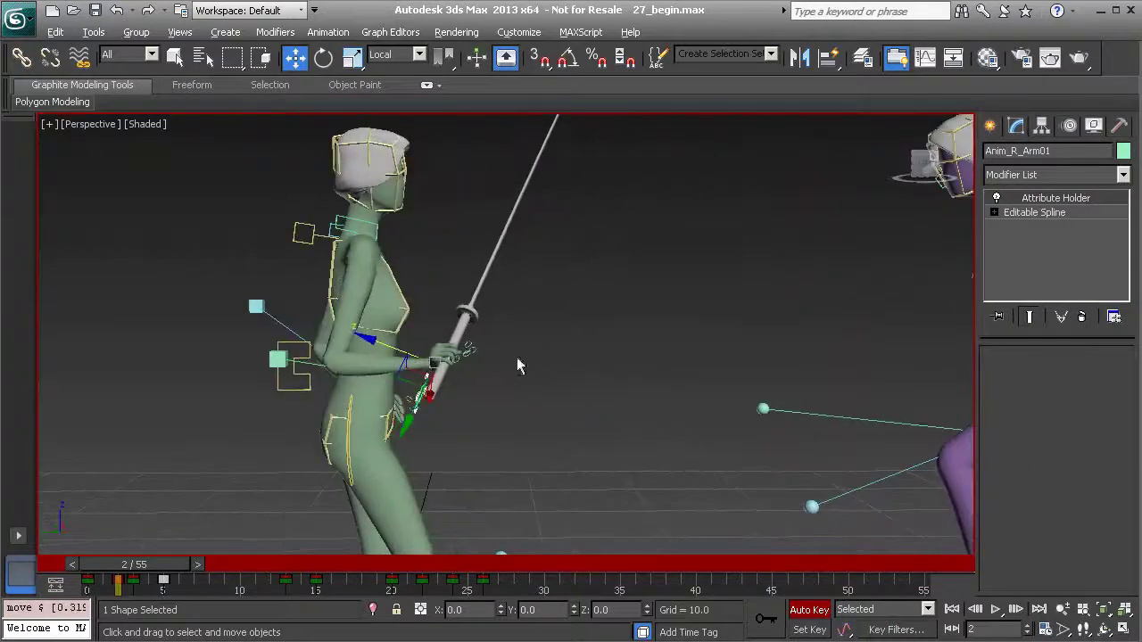
Step: Rotate the right arm control at frame 2 to about -38.5 in X, -19.0 in Y and 75.6 in Z
middle_click_drag(517, 357, 374, 332, "alt")
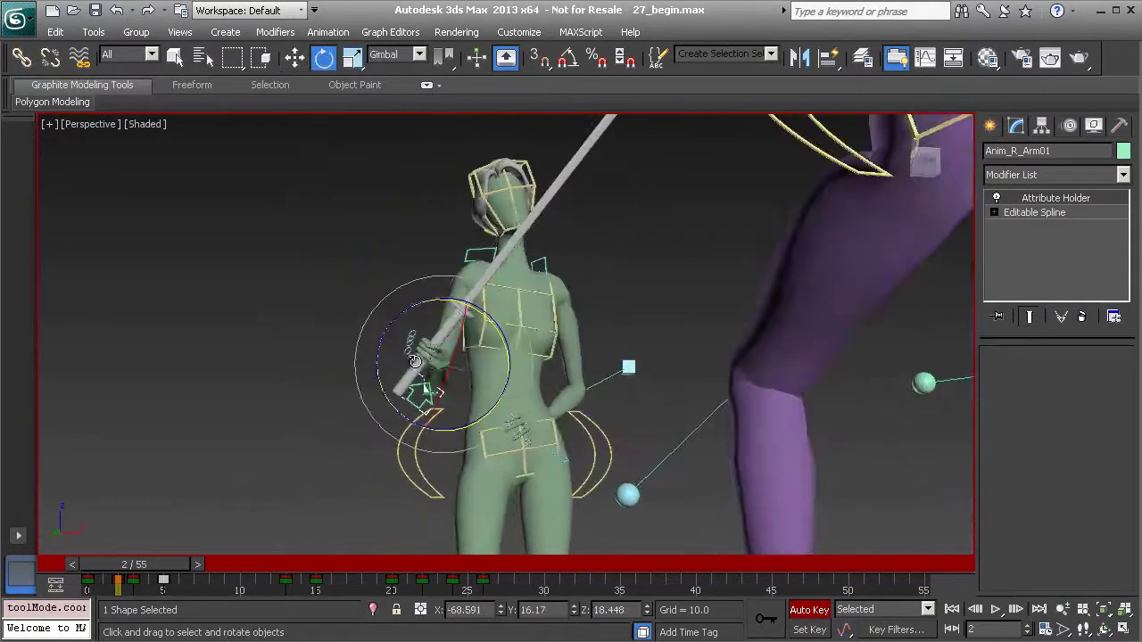
mouse_move(415, 361)
left_mouse_down()
mouse_move(461, 373)
mouse_move(432, 373)
left_mouse_up()
middle_click_drag(487, 344, 474, 364, "alt")
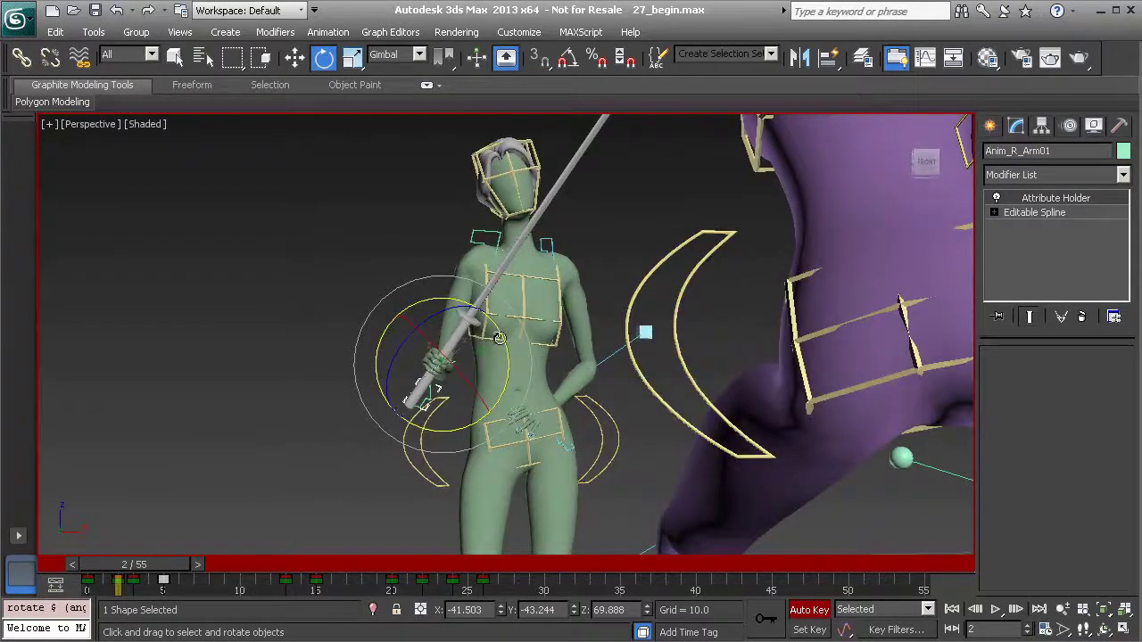
left_click_drag(499, 338, 471, 339)
Step: Display the right arm control's motion trajectory and examine its path around frames 2 and 3
left_click_drag(140, 565, 148, 531)
key("e")
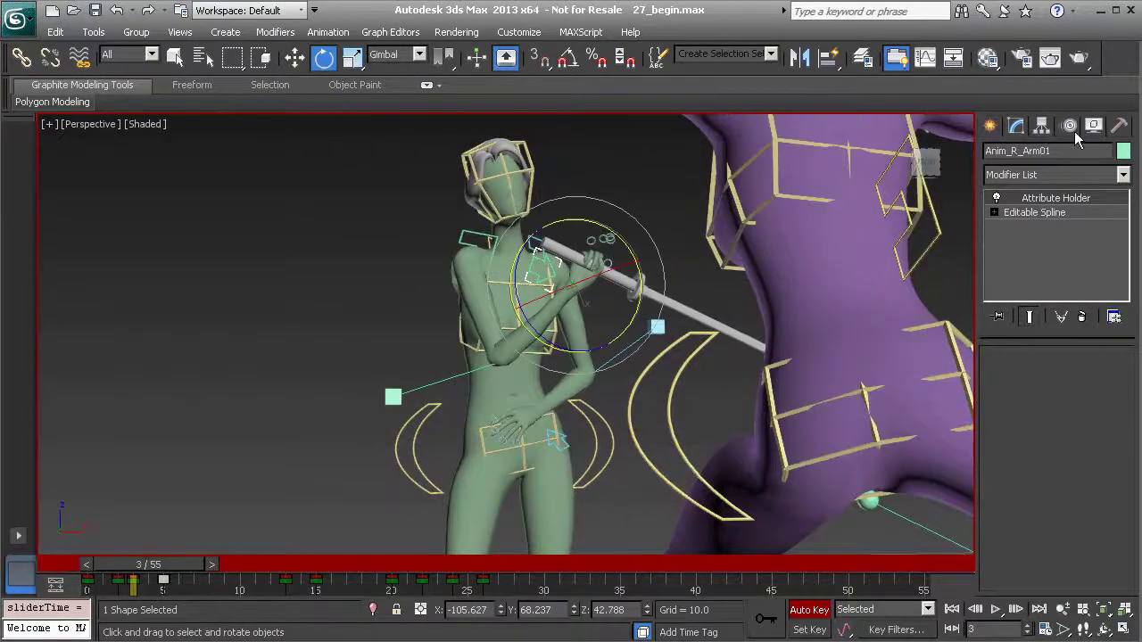
left_click(1070, 126)
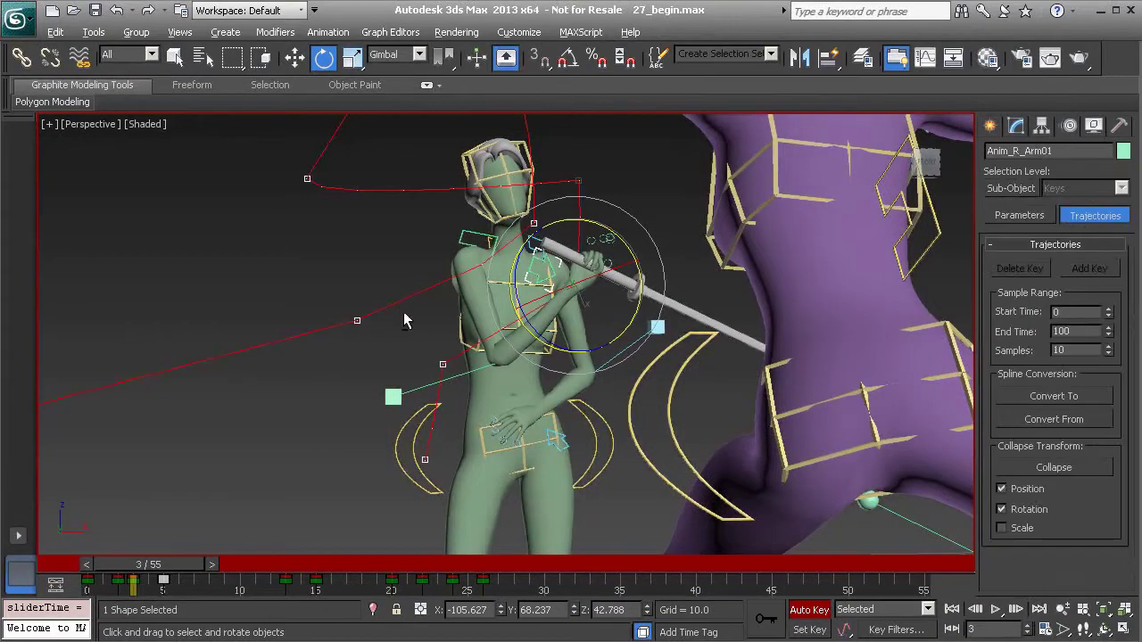
middle_click_drag(404, 320, 422, 354, "alt")
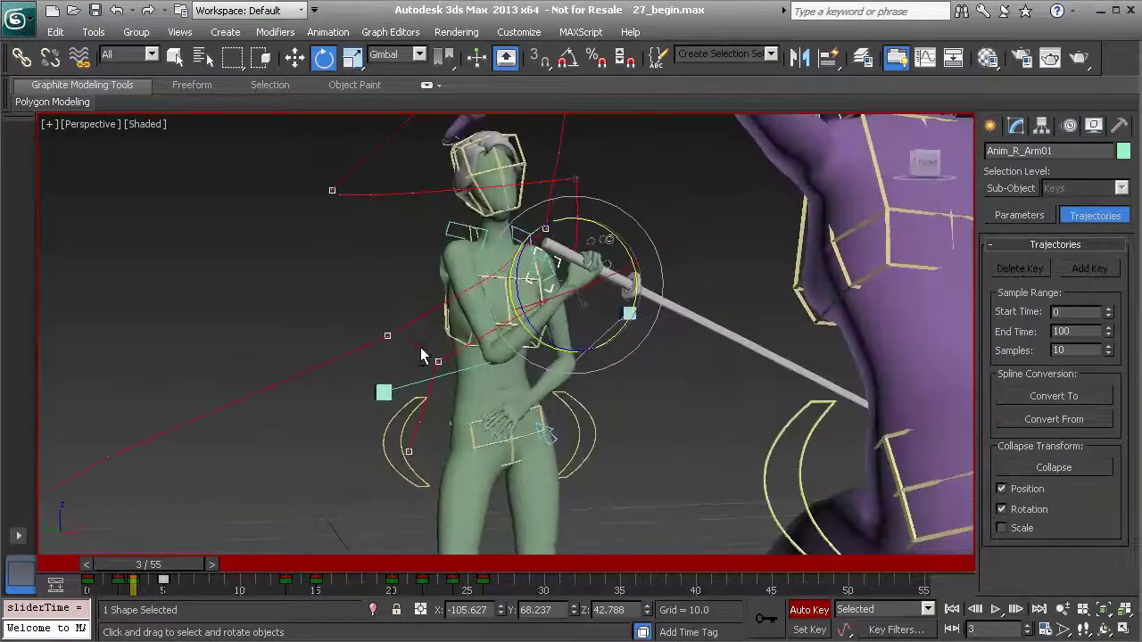
mouse_move(168, 565)
left_mouse_down()
mouse_move(116, 556)
mouse_move(154, 558)
left_mouse_up()
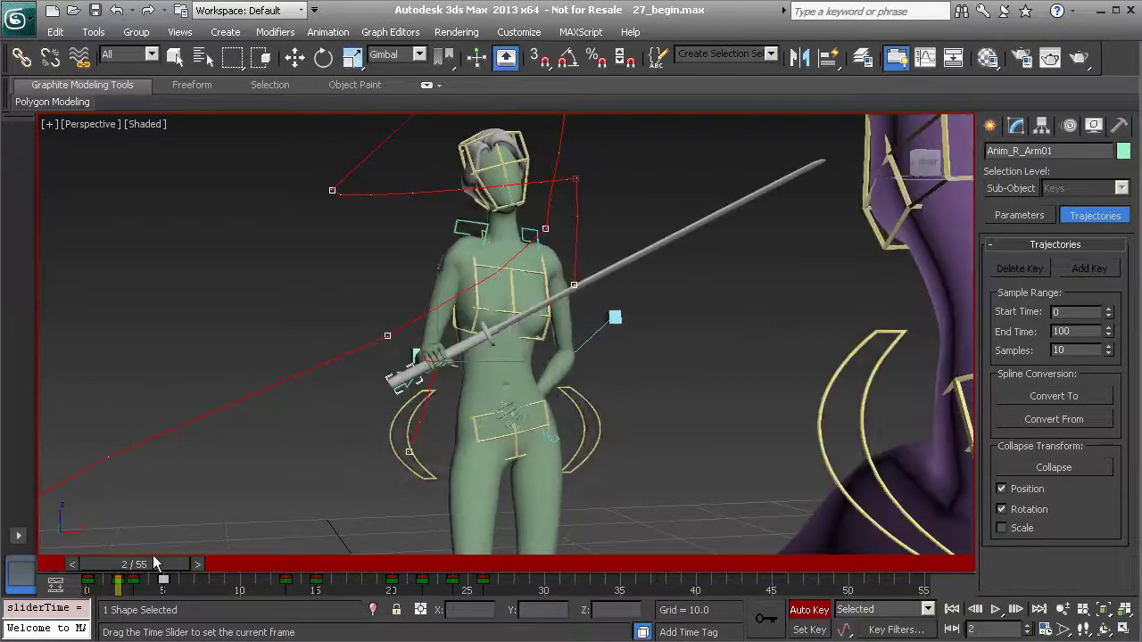
Step: At frame 2, move the right arm control closer to the body to smooth its trajectory
key("e")
middle_click_drag(457, 398, 423, 375, "alt")
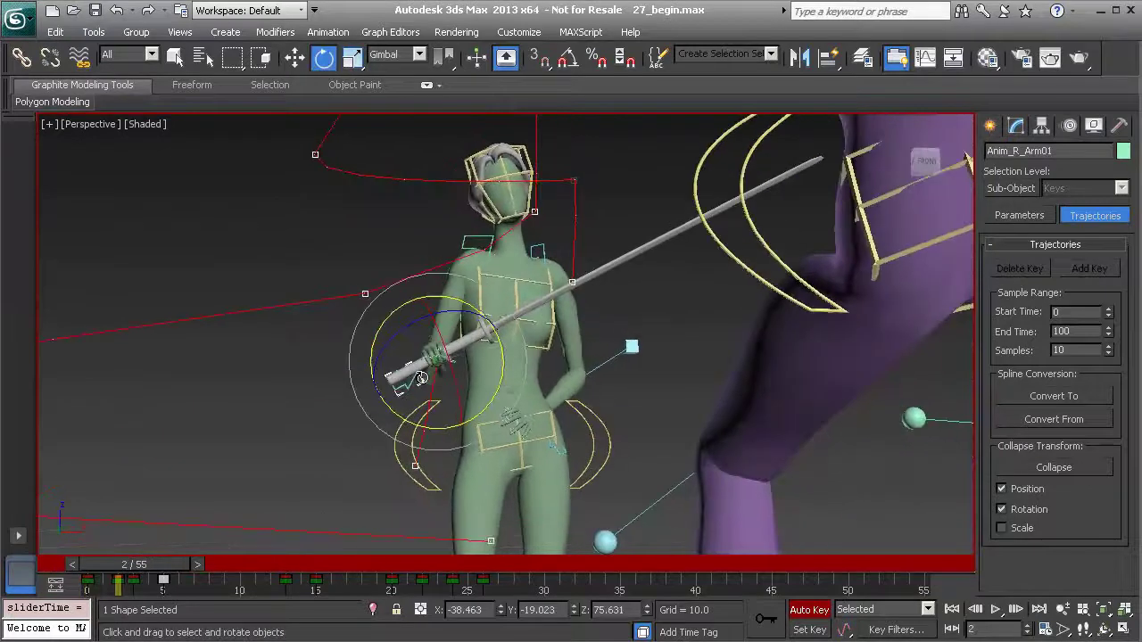
key("w")
left_click_drag(432, 373, 463, 375)
middle_click_drag(468, 392, 564, 398, "alt")
mouse_move(462, 389)
left_mouse_down()
mouse_move(477, 385)
mouse_move(464, 382)
left_mouse_up()
mouse_move(464, 382)
middle_mouse_down("alt")
mouse_move(434, 373)
mouse_move(443, 378)
middle_mouse_up("alt")
Step: At frame 2, move the right elbow control outward from the body and check the arm between frames 1 and 2
left_click(440, 367)
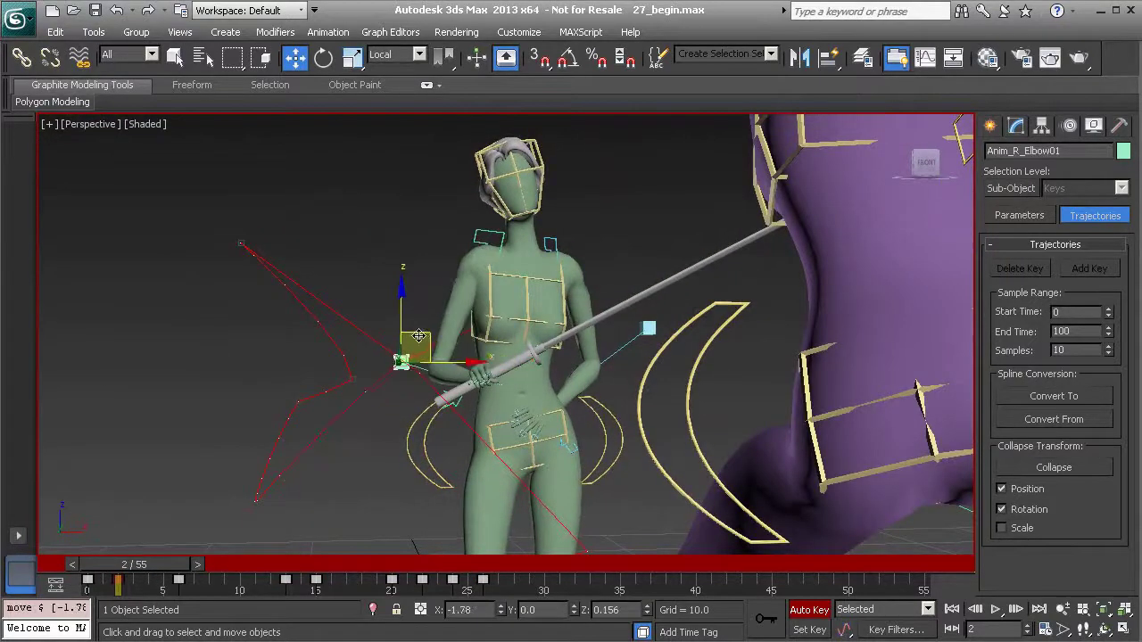
mouse_move(132, 566)
left_mouse_down()
mouse_move(111, 566)
mouse_move(141, 566)
mouse_move(110, 566)
mouse_move(125, 566)
left_mouse_up()
middle_click_drag(425, 516, 132, 553, "alt")
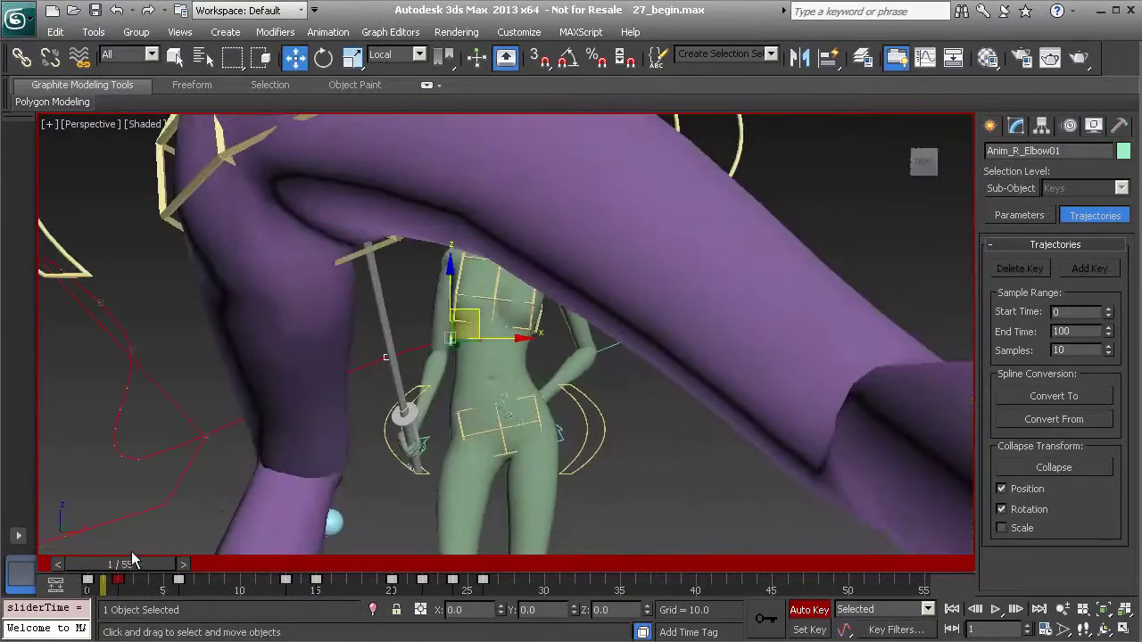
left_click_drag(130, 564, 140, 567)
middle_click_drag(160, 527, 226, 497, "alt")
left_click_drag(134, 564, 122, 564)
middle_click_drag(122, 564, 378, 462, "alt")
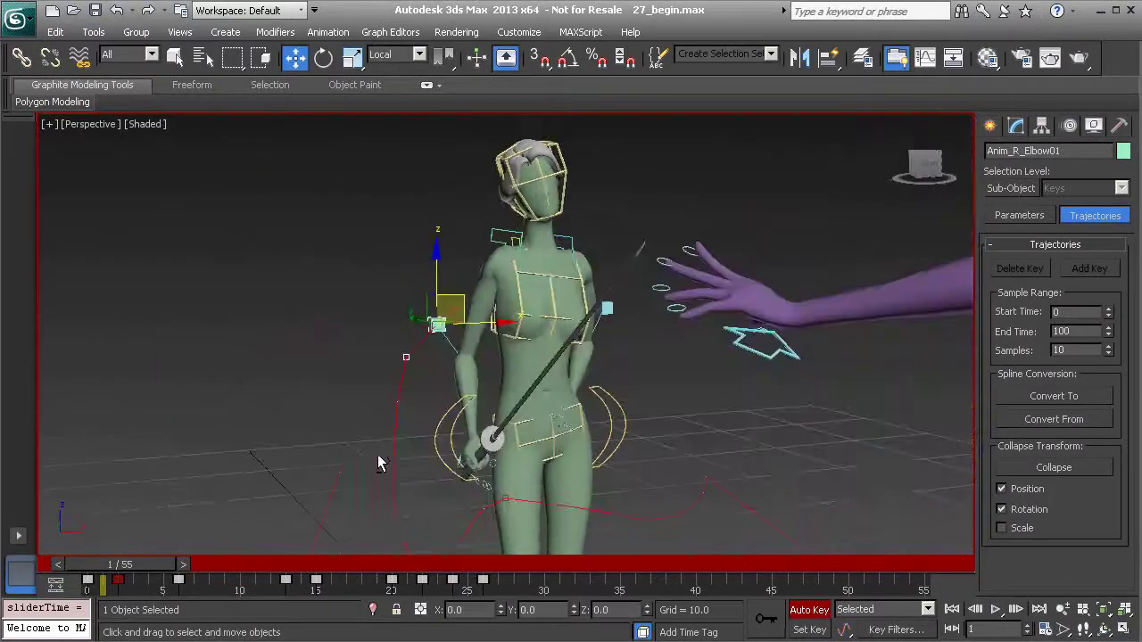
Step: At frame 1, rotate the green character's right arm control about its Y axis to adjust the sword's angle
middle_click_drag(459, 465, 482, 464, "alt")
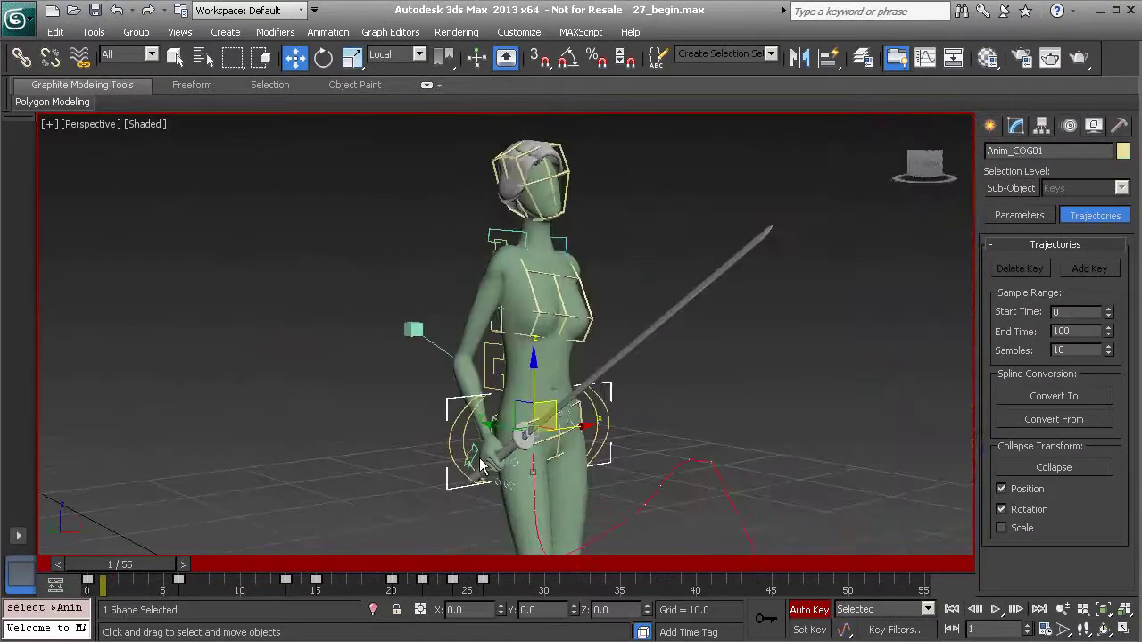
left_click(474, 446)
key("e")
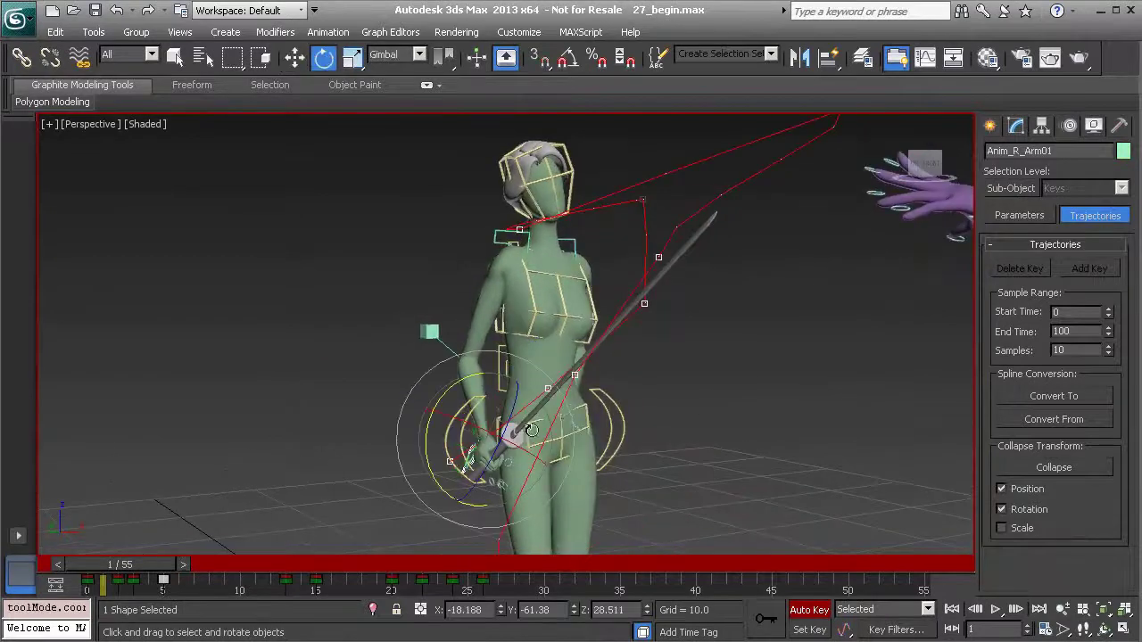
left_click_drag(516, 458, 521, 412)
middle_click_drag(522, 412, 464, 375, "alt")
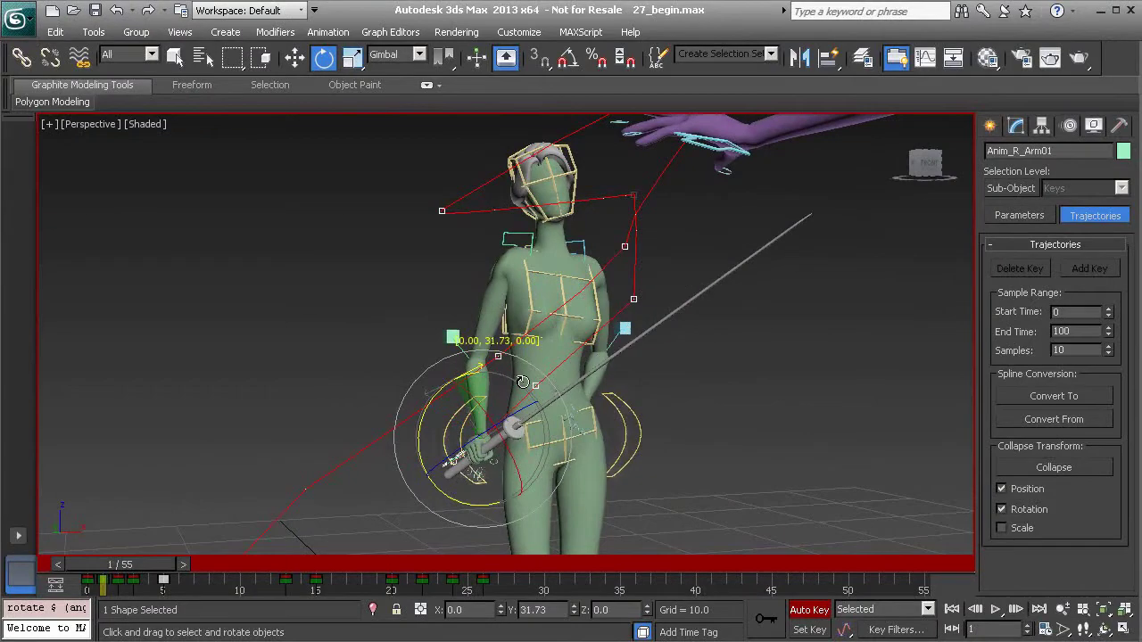
mouse_move(149, 572)
left_mouse_down()
mouse_move(119, 570)
mouse_move(196, 566)
mouse_move(105, 561)
mouse_move(141, 562)
left_mouse_up()
key("e")
middle_click_drag(482, 412, 696, 408, "alt")
Step: At frame 1, move the right elbow control outward from the body
left_click(383, 357)
middle_click_drag(383, 357, 425, 337, "alt")
key("w")
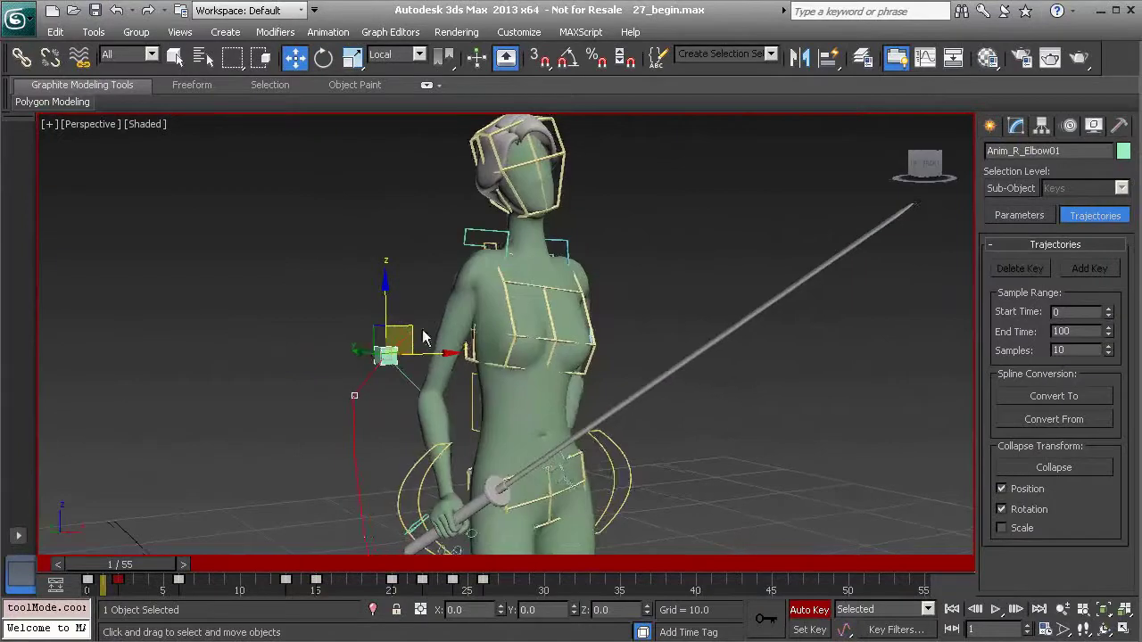
left_click_drag(408, 328, 368, 332)
middle_click_drag(391, 348, 439, 398, "alt")
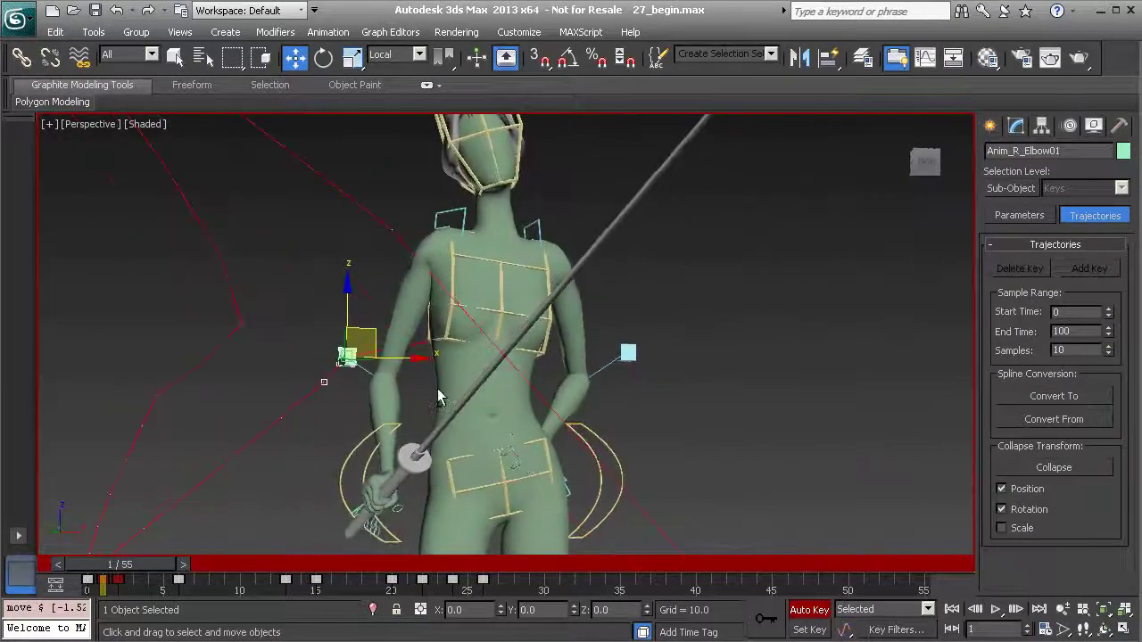
Step: At frame 1, rotate the right arm control further to refine the wrist and sword, and check the motion through frame 3
left_click(357, 510)
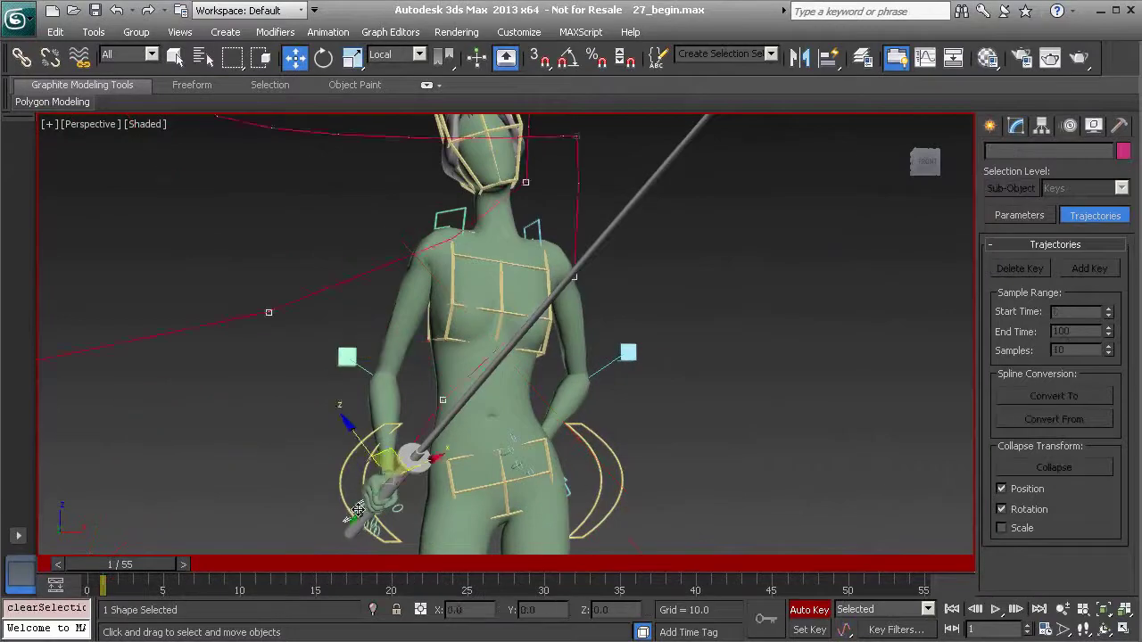
middle_click_drag(357, 511, 411, 460, "alt")
key("e")
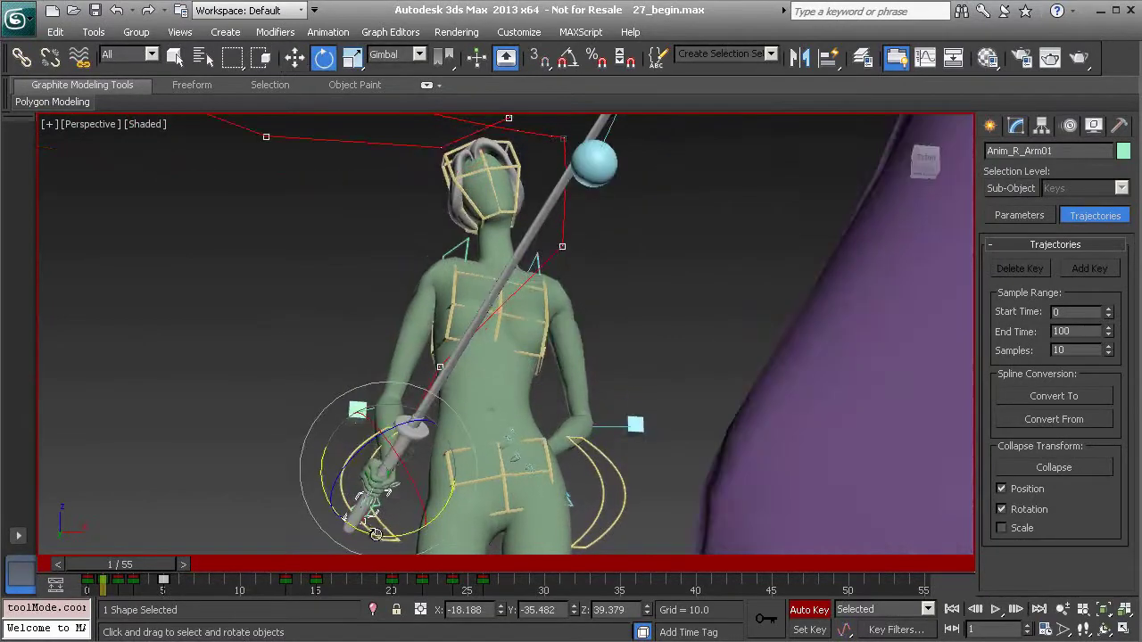
left_click_drag(376, 533, 406, 496)
middle_click_drag(406, 495, 346, 531, "alt")
left_click_drag(124, 565, 182, 580)
key("comma")
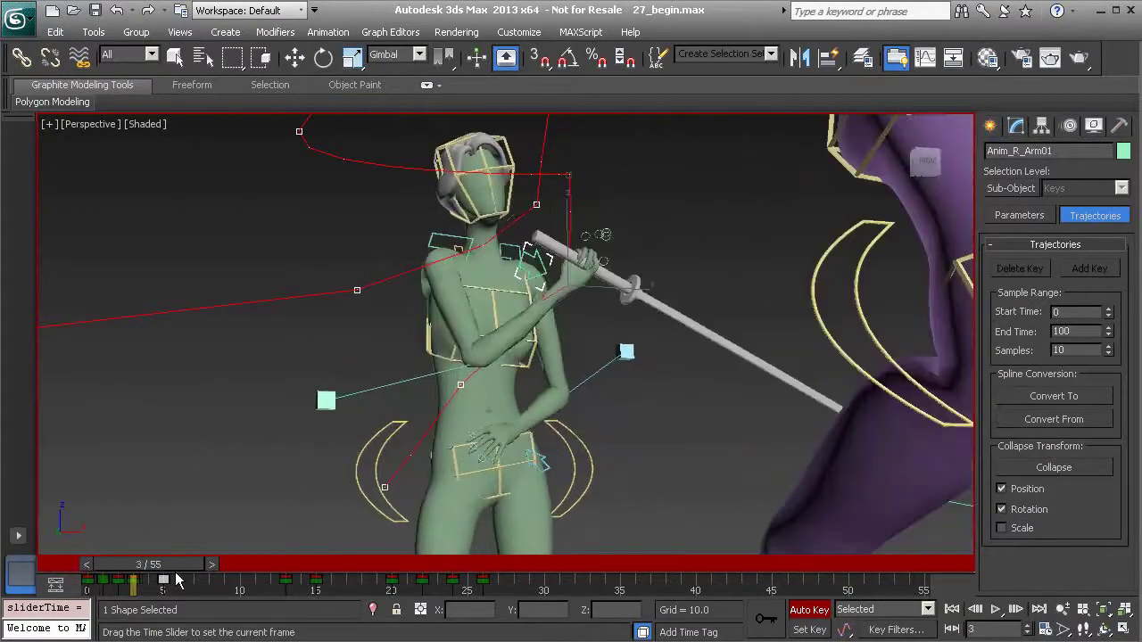
Step: At frame 4, raise the right elbow control and shift it outward, and check the arm's pose through frame 5
key("e")
left_click(323, 403)
middle_click_drag(323, 403, 207, 540, "alt")
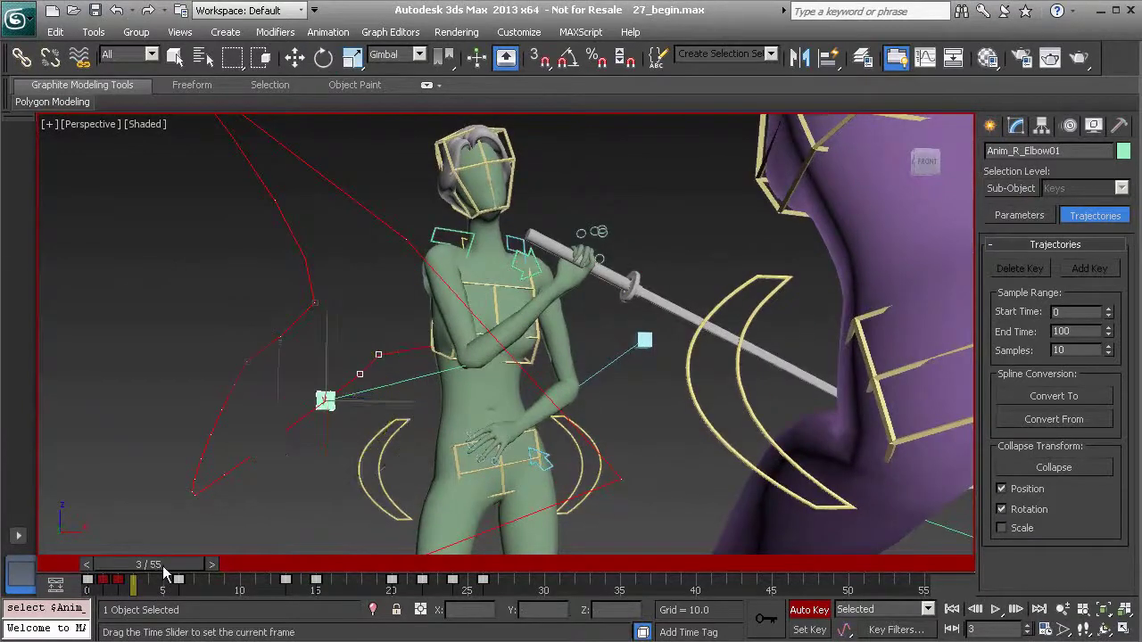
left_click_drag(162, 566, 172, 566)
middle_click_drag(381, 405, 407, 407, "alt")
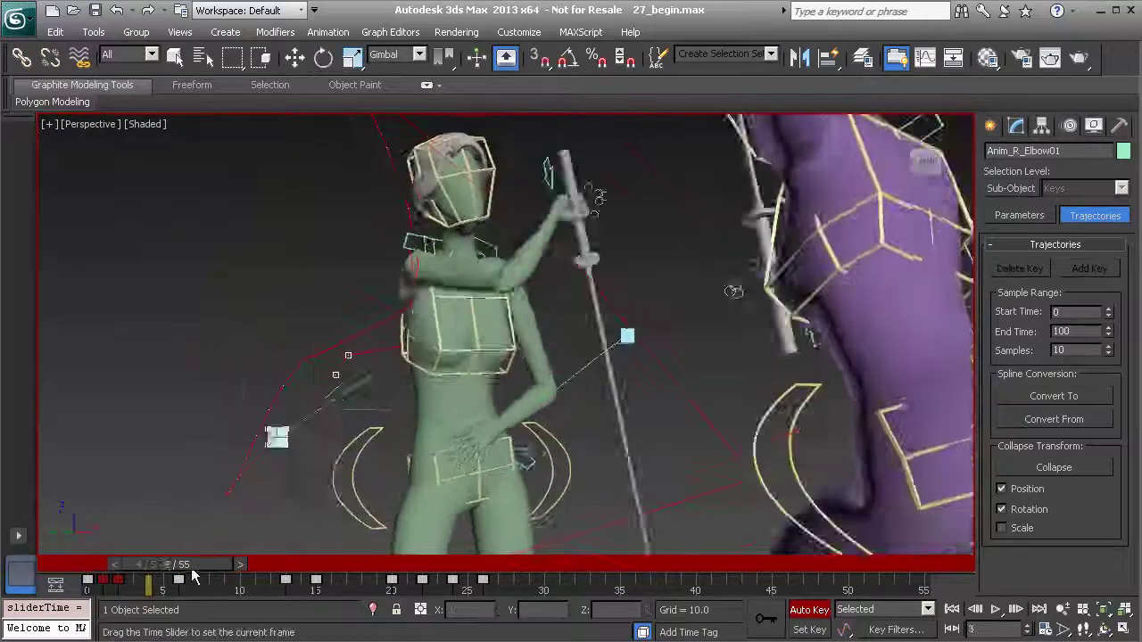
middle_click_drag(265, 513, 373, 366, "alt")
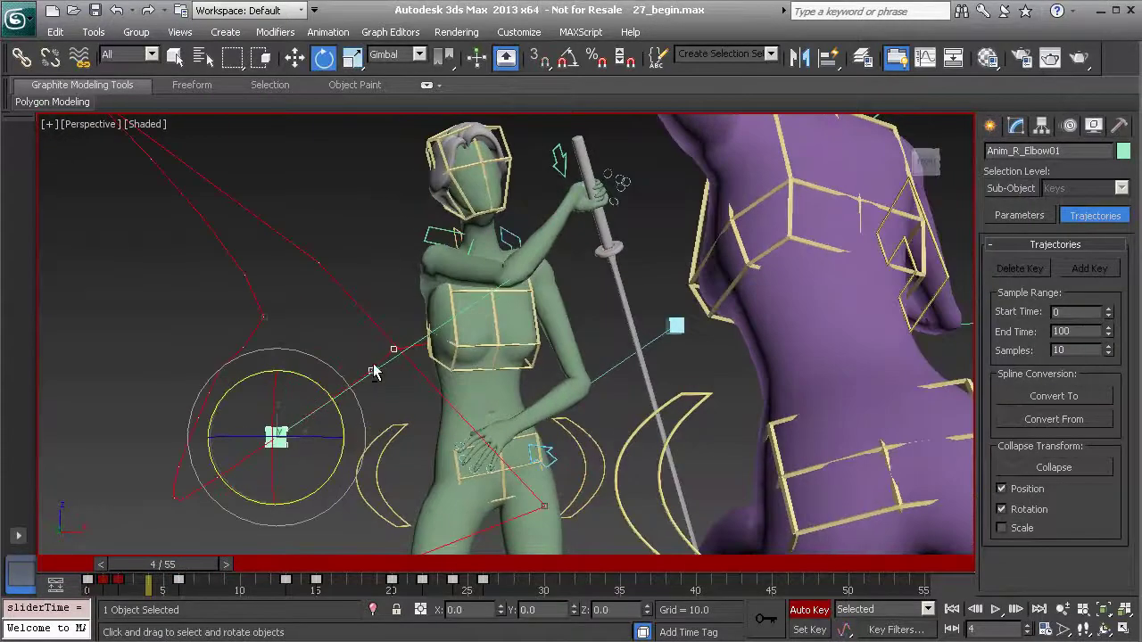
key("w")
left_click_drag(304, 410, 264, 291)
mouse_move(191, 563)
left_mouse_down()
mouse_move(145, 558)
mouse_move(192, 564)
left_mouse_up()
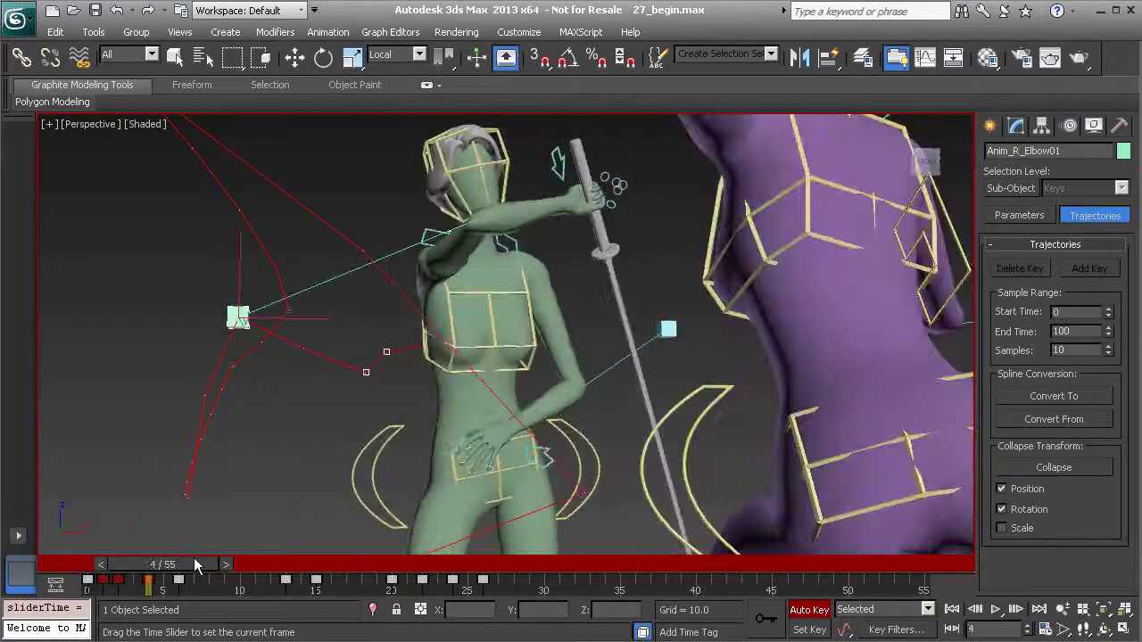
key("w")
middle_click_drag(612, 421, 409, 441, "alt")
left_click_drag(179, 565, 204, 565)
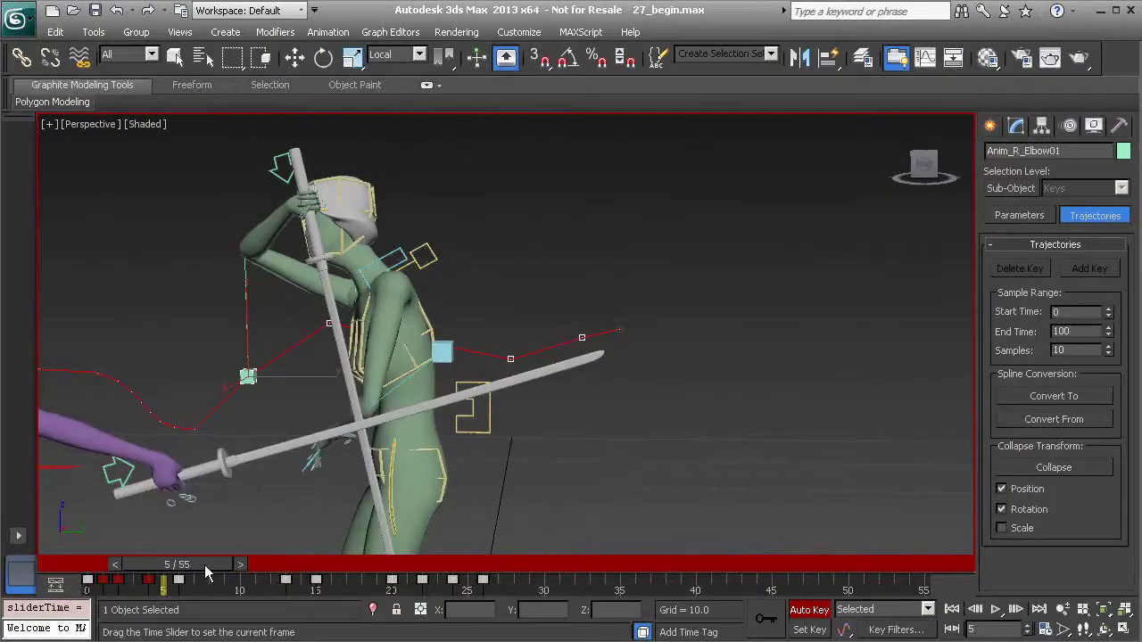
Step: Select the green character's left arm control and examine the left hand's movement against the hip between frames 0 and 5
middle_click_drag(425, 355, 615, 370, "alt")
middle_click_drag(385, 380, 472, 387, "alt")
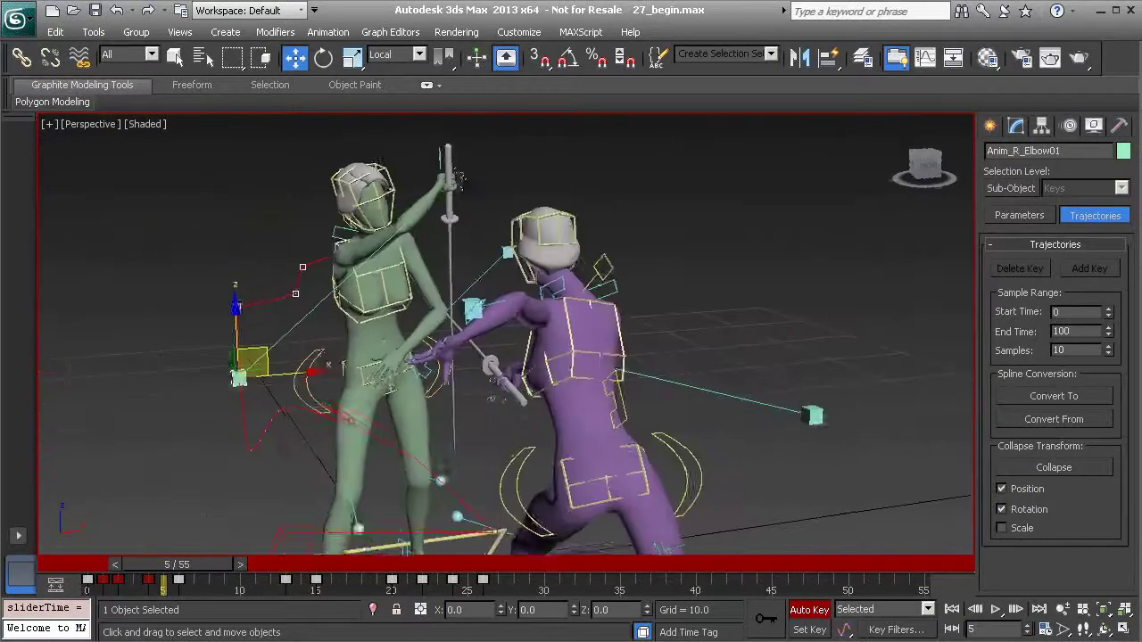
scroll(472, 387, "up", 5)
scroll(472, 387, "down", 2)
middle_click_drag(357, 420, 478, 382)
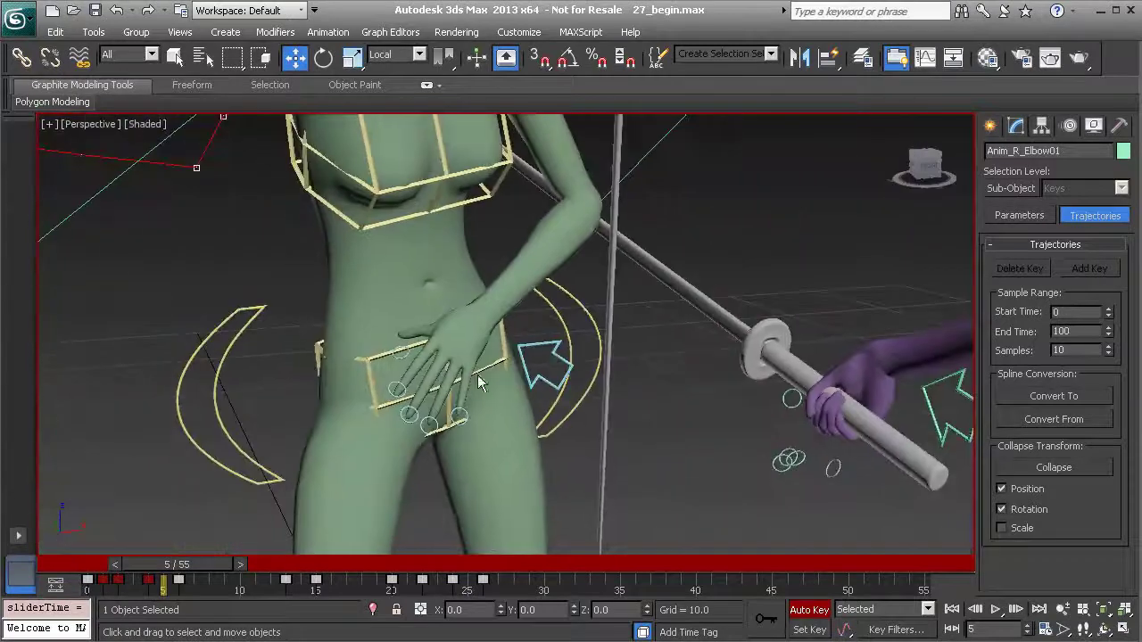
left_click(555, 348)
left_click_drag(167, 566, 84, 572)
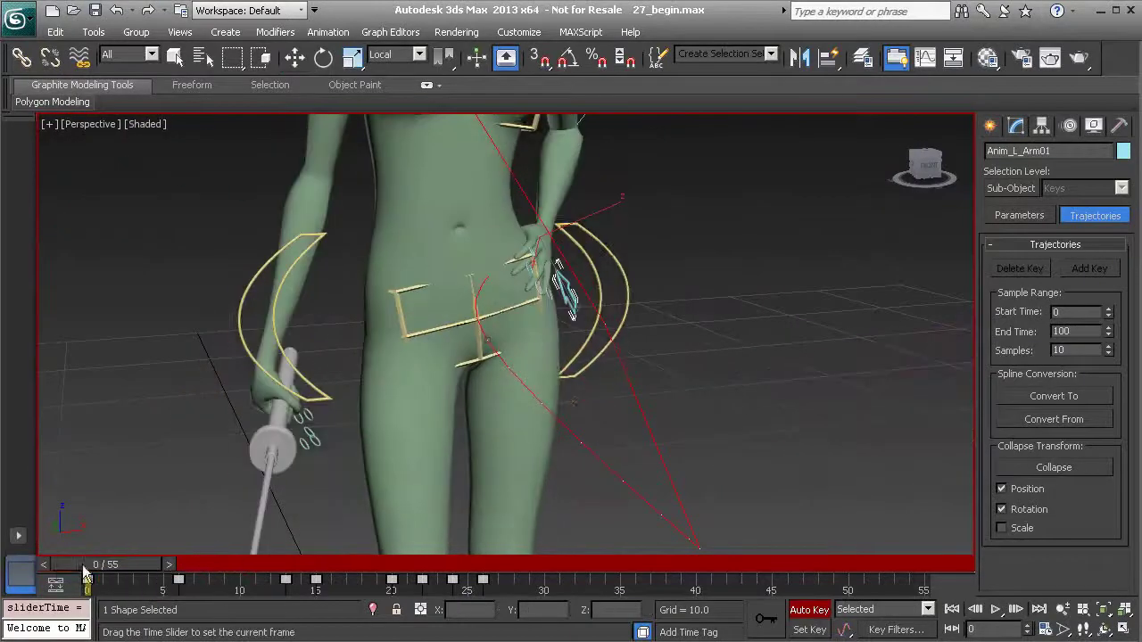
middle_click_drag(676, 299, 540, 328, "alt")
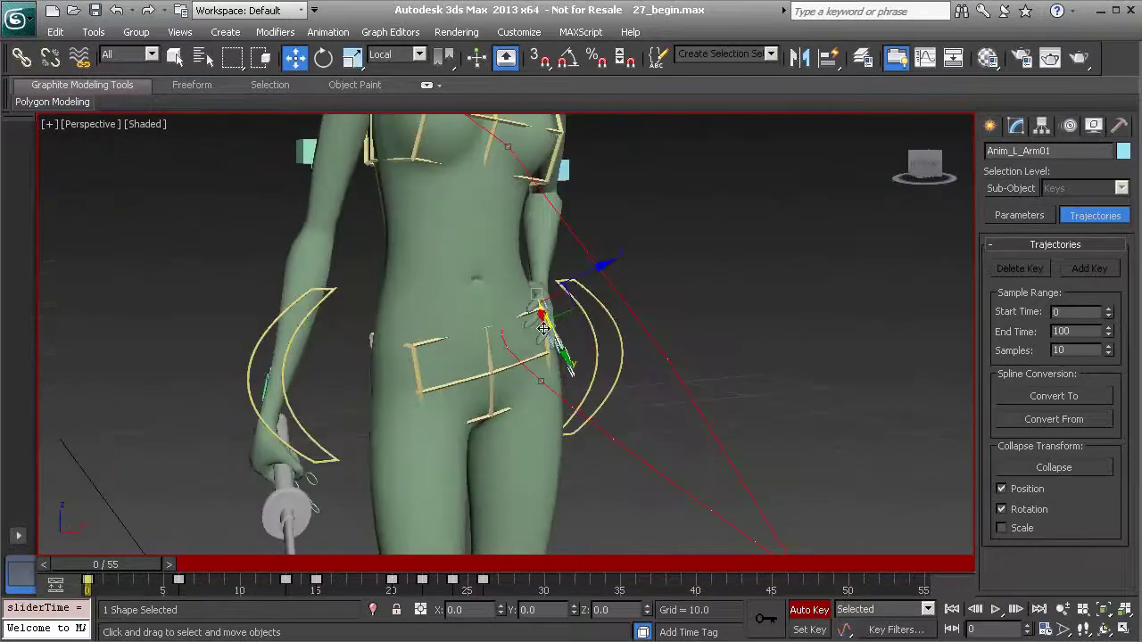
left_click_drag(109, 571, 140, 573)
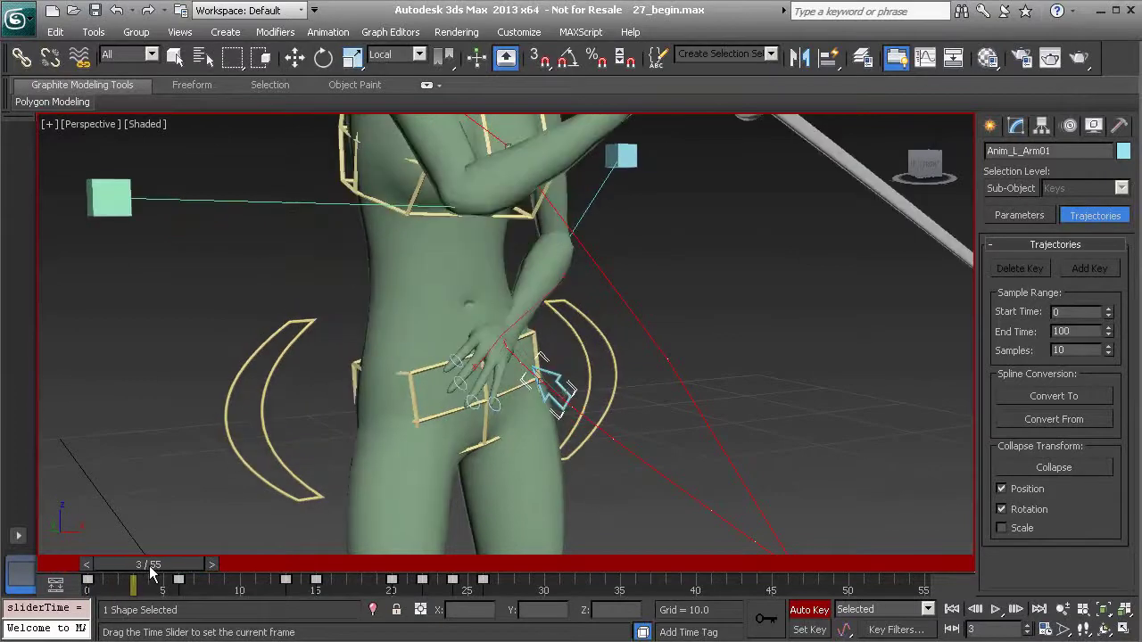
mouse_move(146, 566)
left_mouse_down()
mouse_move(172, 565)
mouse_move(134, 565)
left_mouse_up()
key("w")
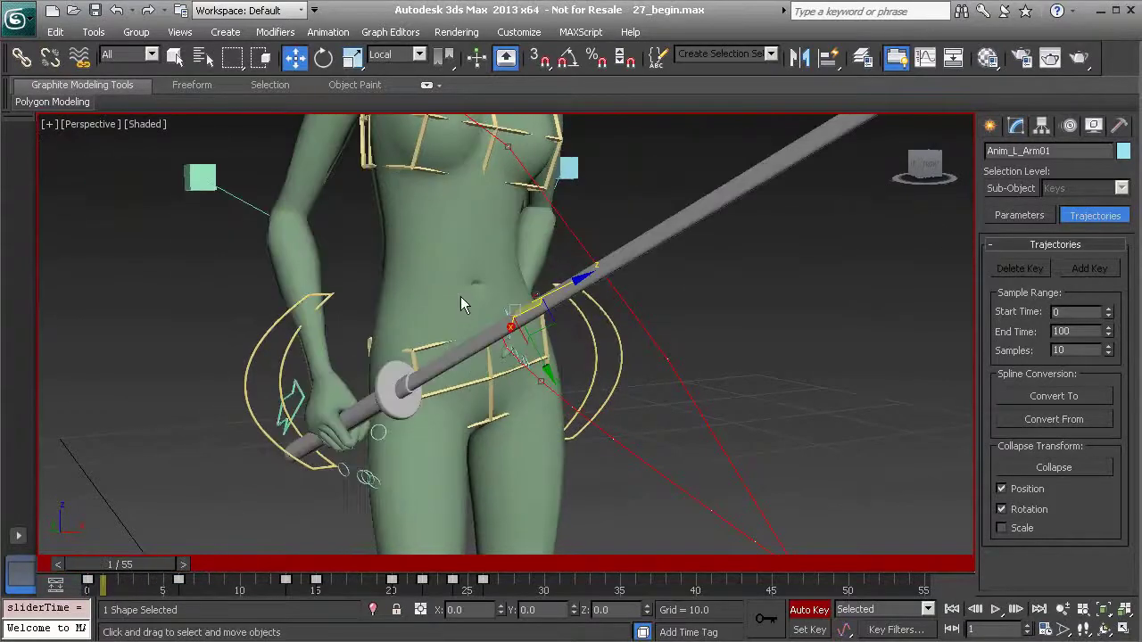
Step: Shift the left arm control's key from frame 6 to frame 7
scroll(481, 285, "down", 4)
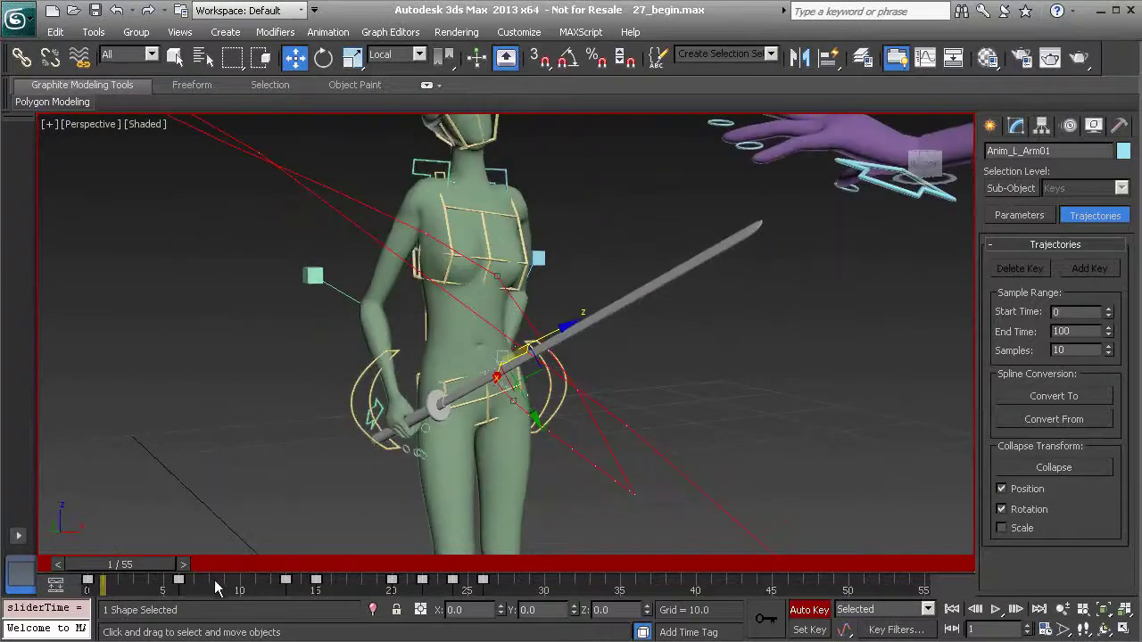
left_click(214, 580)
left_click_drag(136, 563, 178, 562)
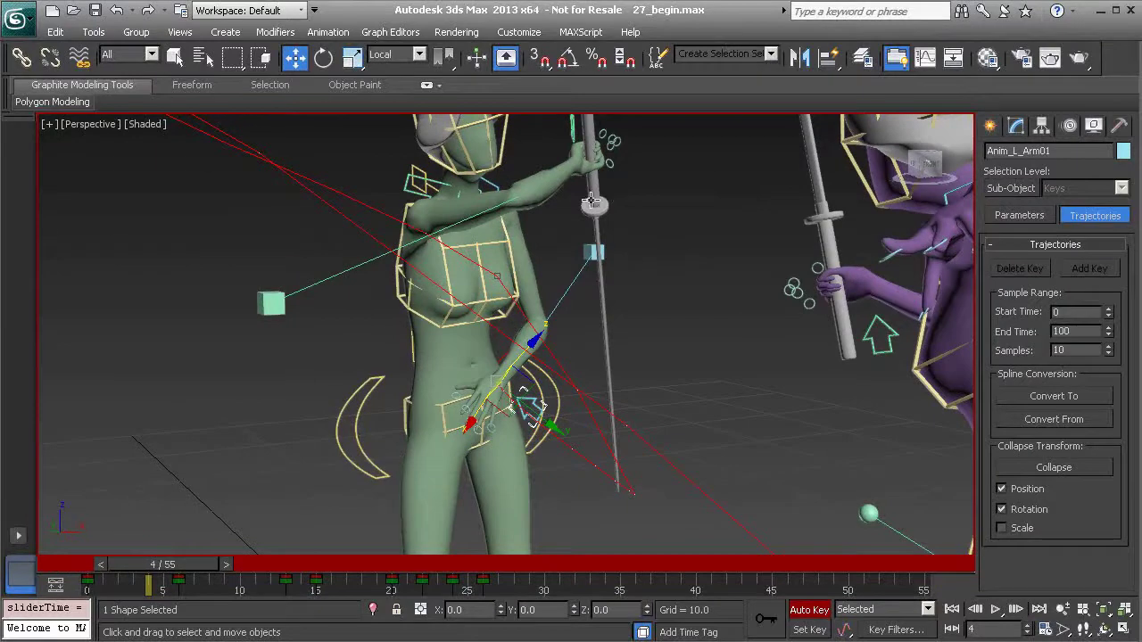
middle_click_drag(591, 200, 597, 302, "alt")
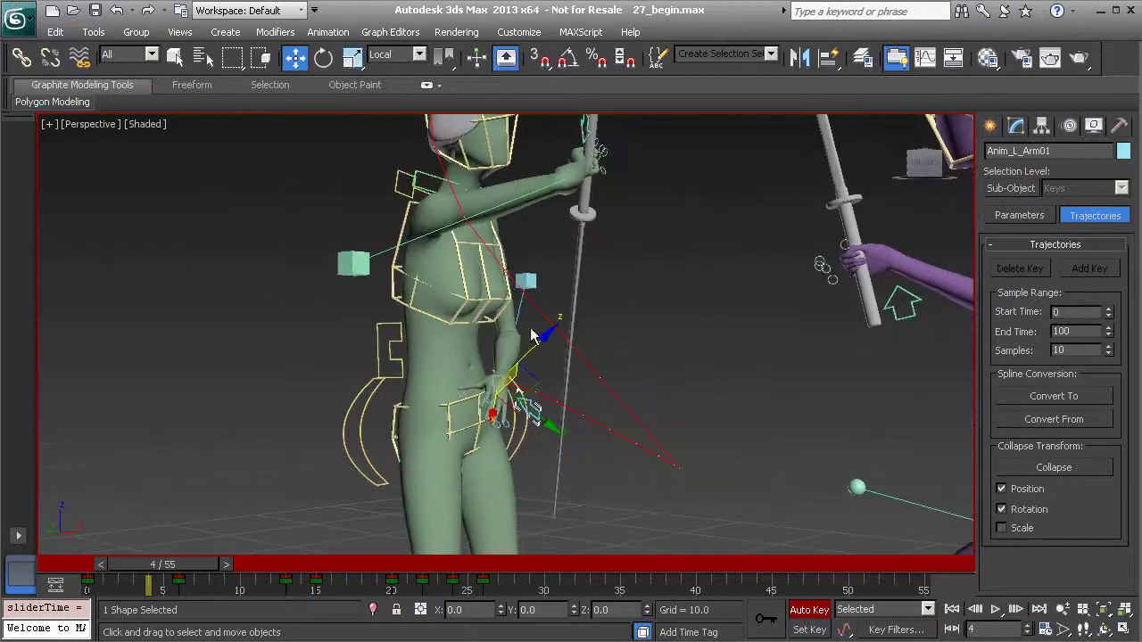
mouse_move(202, 565)
left_mouse_down()
mouse_move(180, 567)
mouse_move(209, 566)
left_mouse_up()
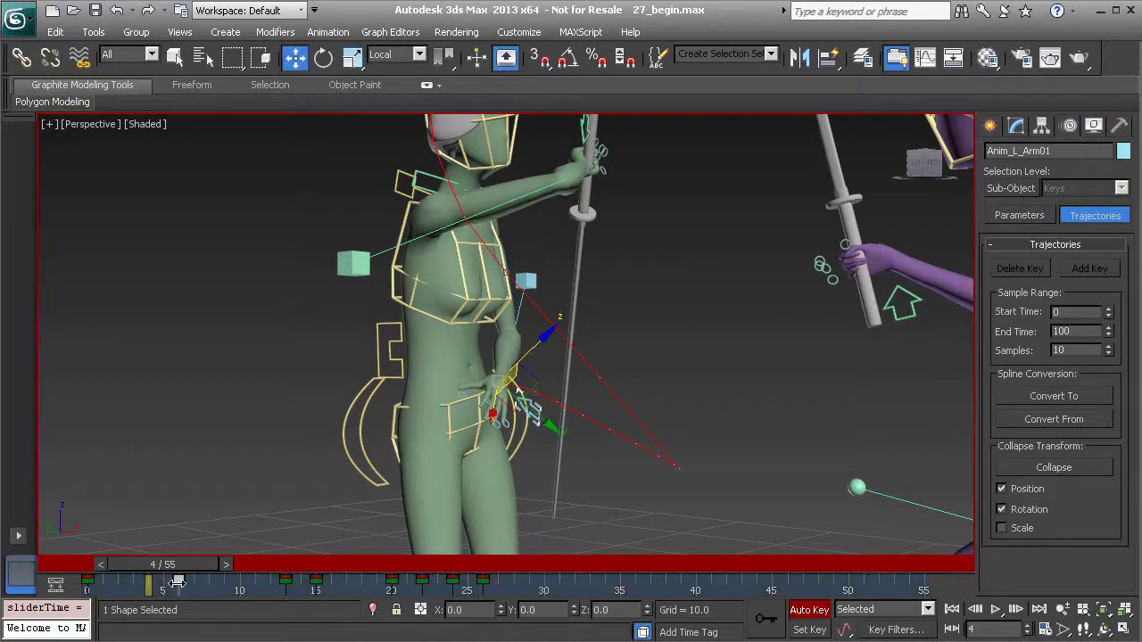
left_click(178, 582)
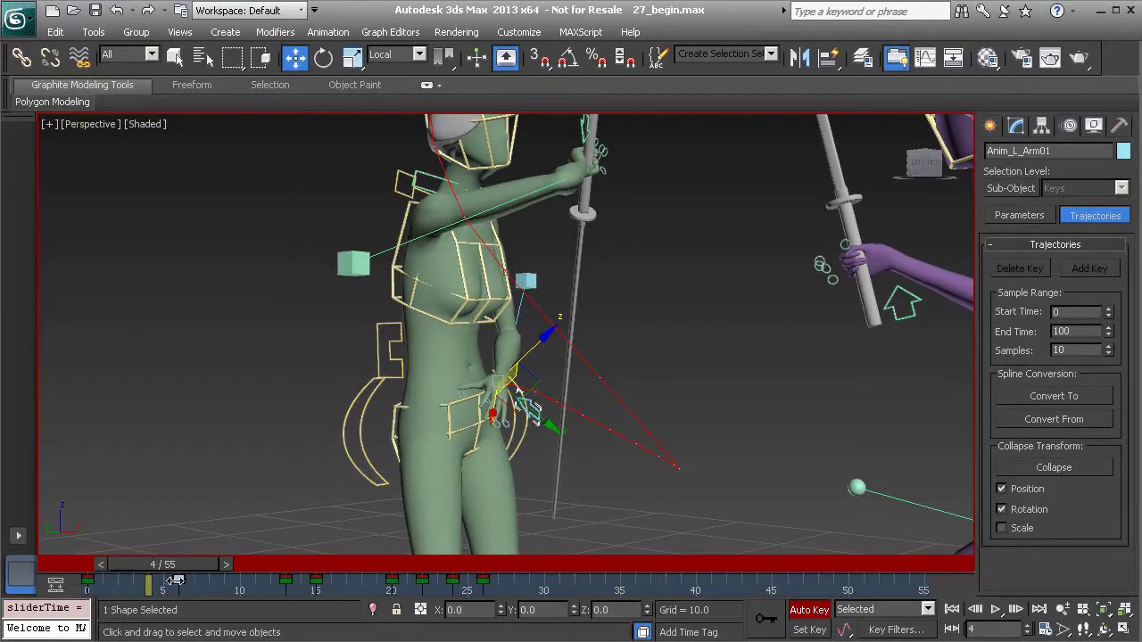
left_click_drag(190, 581, 205, 568)
Step: At frame 4, move the left arm control away from the hip and rotate it to about 64.9 in X, 6.6 in Y and -109.2 in Z
middle_click_drag(441, 426, 470, 410, "alt")
left_click_drag(507, 377, 522, 380)
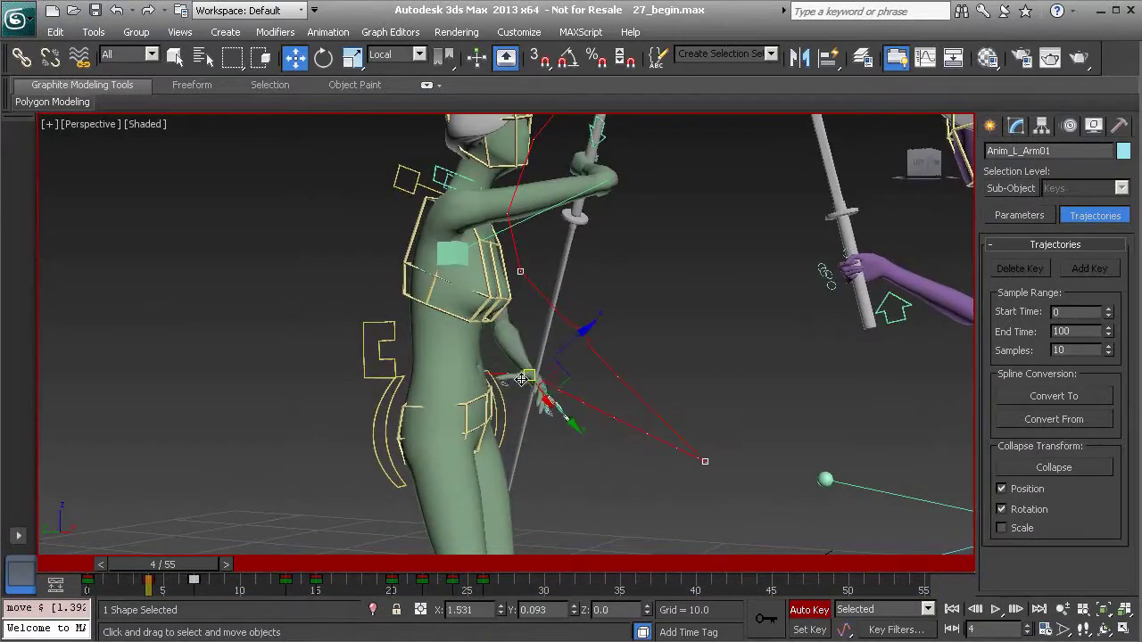
middle_click_drag(523, 380, 473, 390, "alt")
scroll(510, 400, "up", 3)
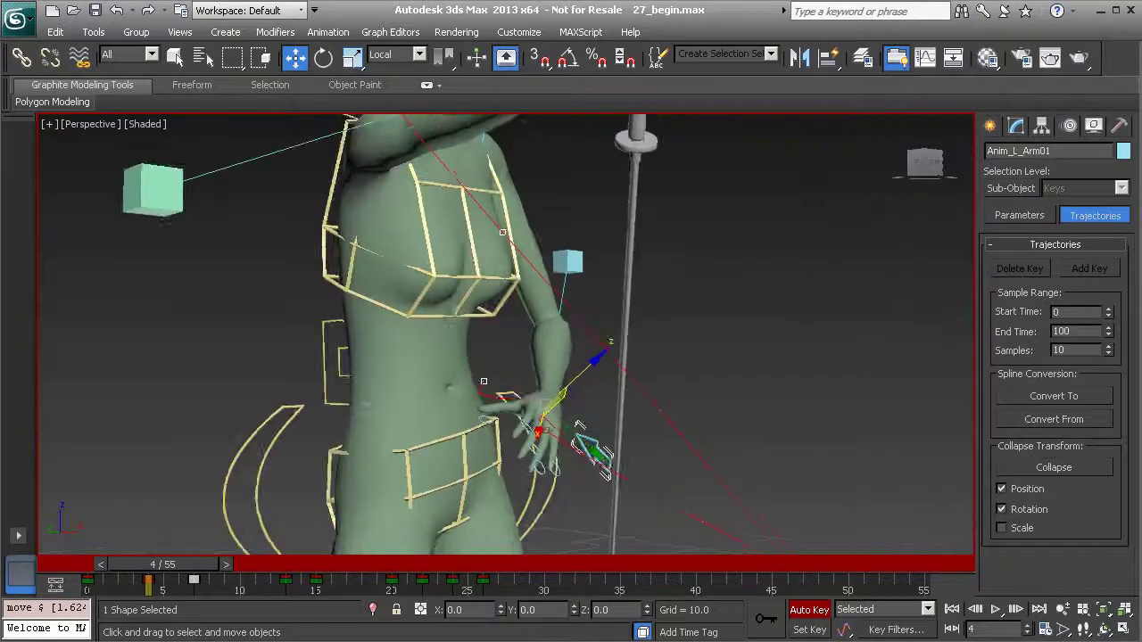
key("e")
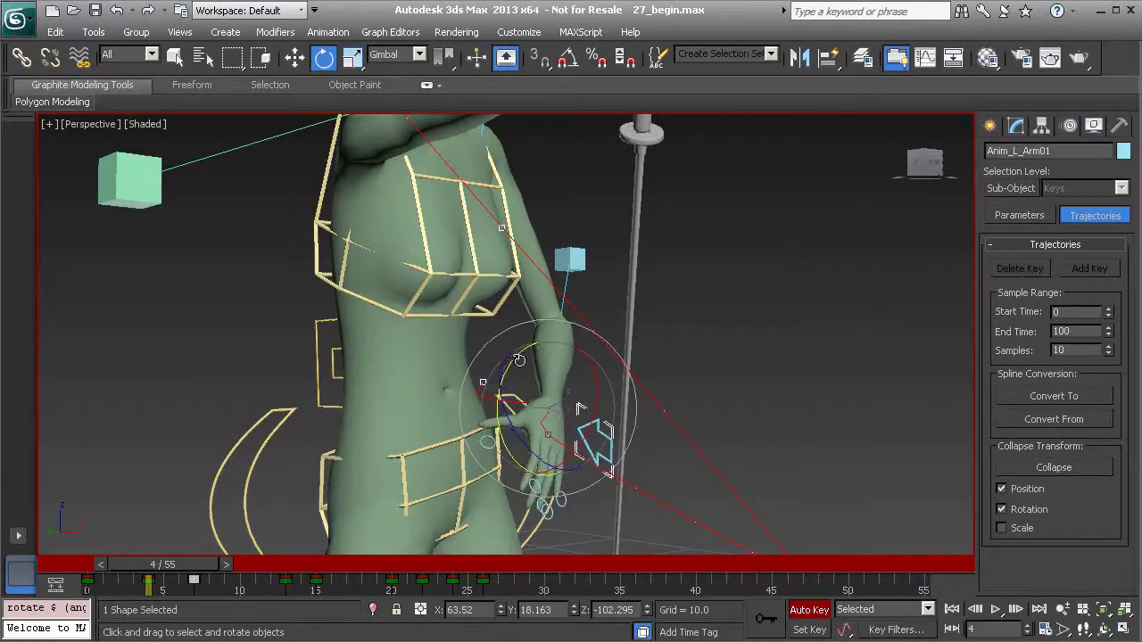
left_click_drag(507, 368, 504, 375)
middle_click_drag(505, 375, 553, 387, "alt")
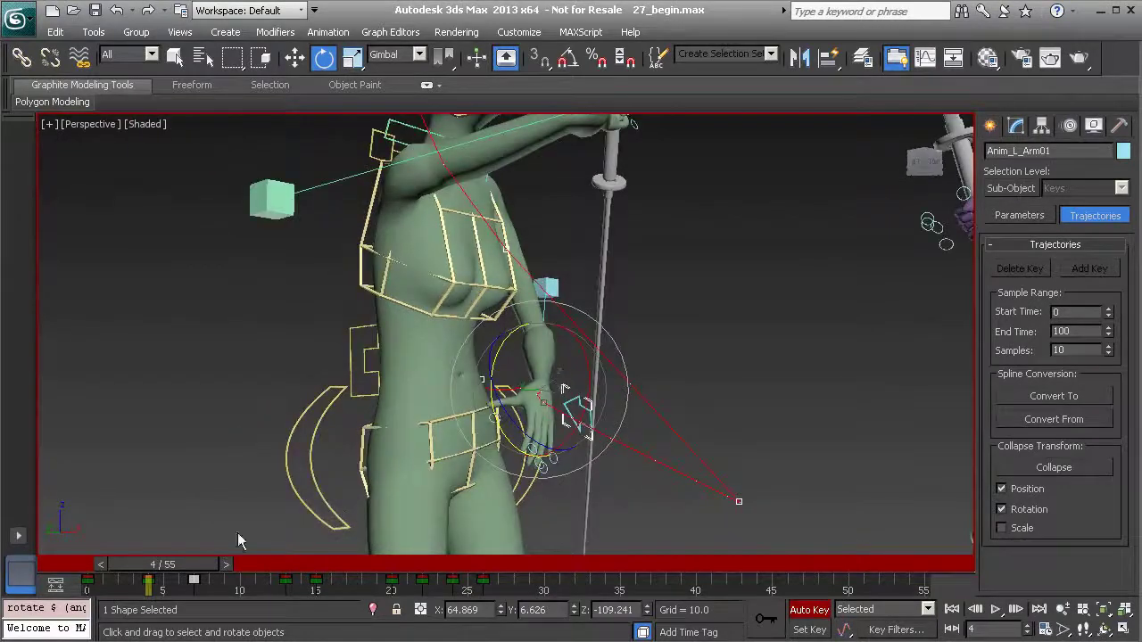
Step: At frame 2, reposition the left arm control beside the hip and check the hand's transition to frame 3
mouse_move(157, 564)
left_mouse_down()
mouse_move(96, 571)
mouse_move(135, 568)
left_mouse_up()
middle_click_drag(464, 455, 502, 430, "alt")
key("w")
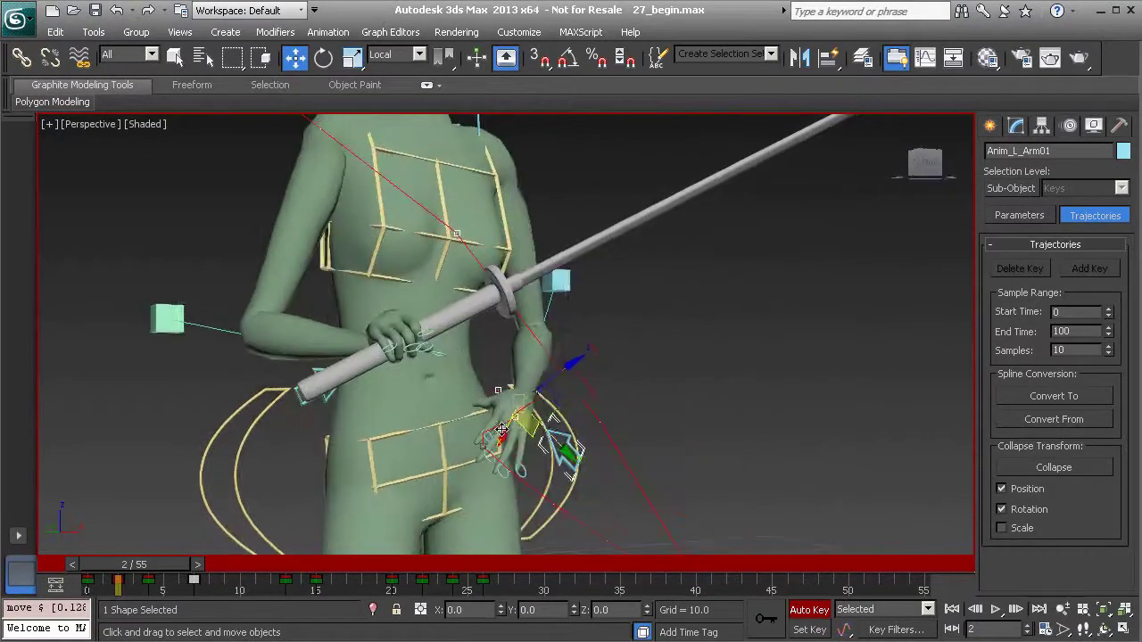
mouse_move(155, 564)
left_mouse_down()
mouse_move(250, 582)
mouse_move(148, 571)
mouse_move(248, 565)
mouse_move(93, 560)
mouse_move(153, 557)
left_mouse_up()
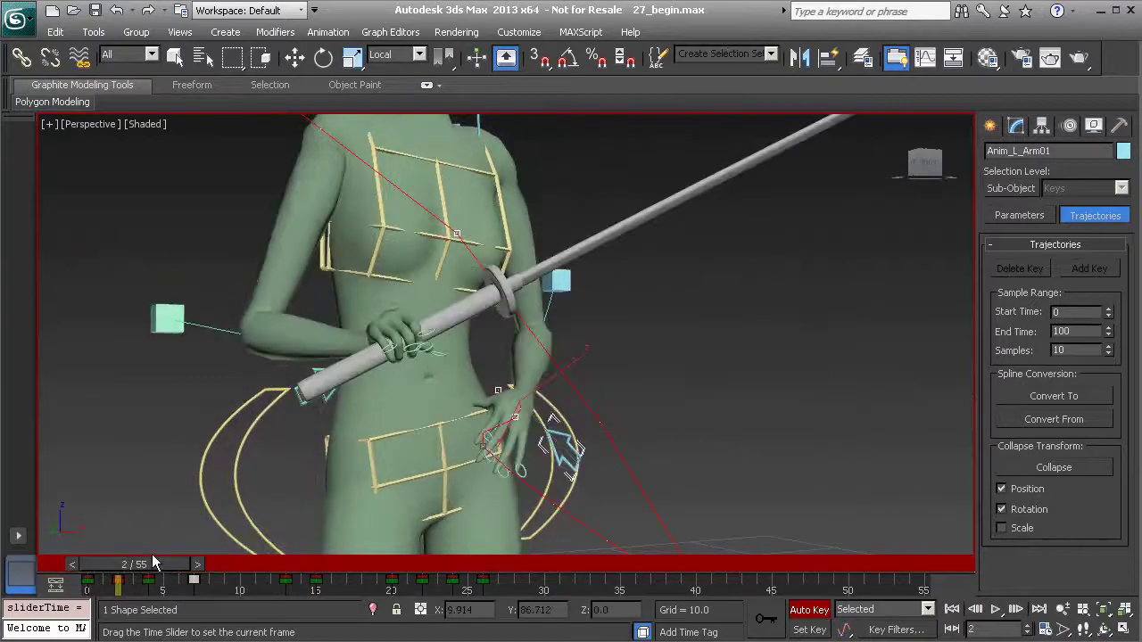
key("w")
middle_click_drag(311, 500, 332, 500, "alt")
scroll(332, 500, "up", 3)
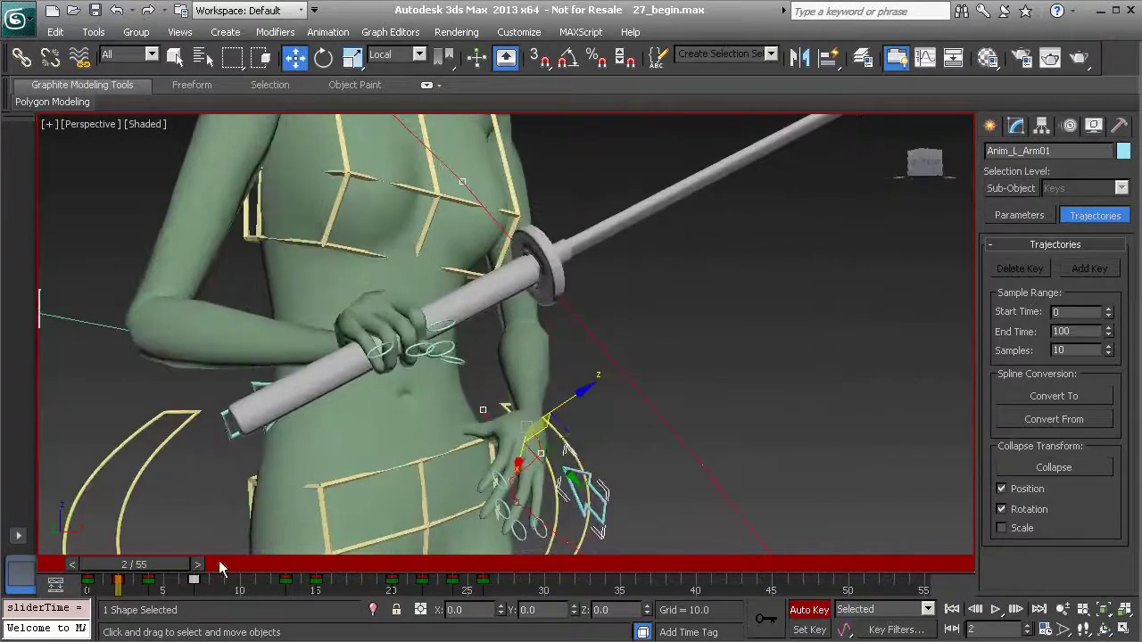
left_click_drag(143, 571, 159, 571)
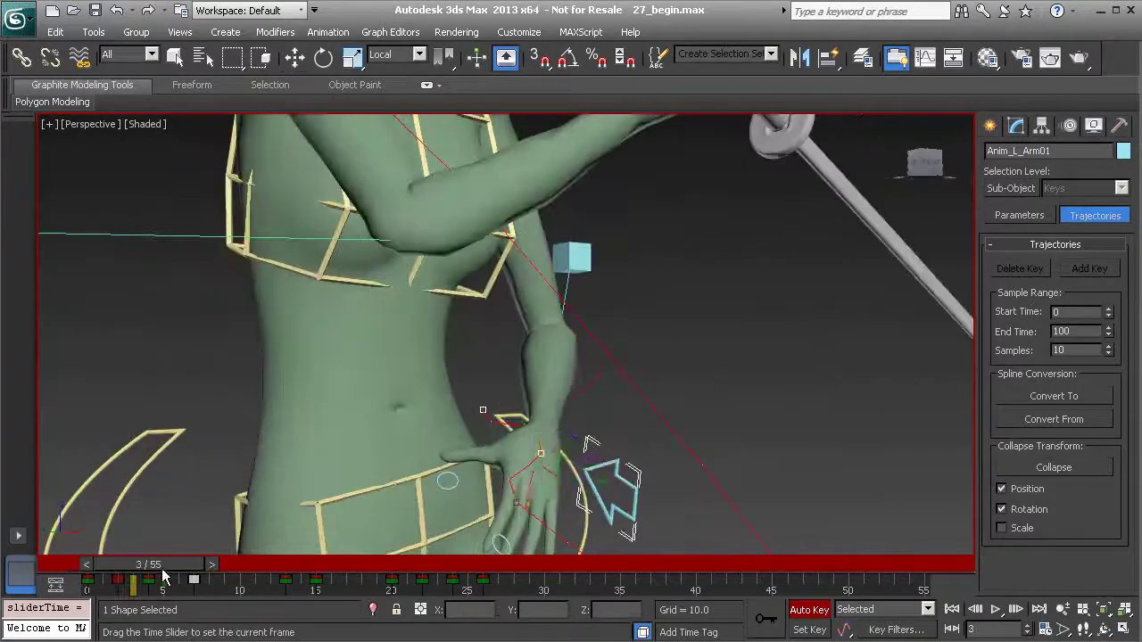
Step: At frame 2, rotate the base bone of the left thumb to about 13.6 in X, 23.5 in Y and 27.0 in Z
left_click(458, 478)
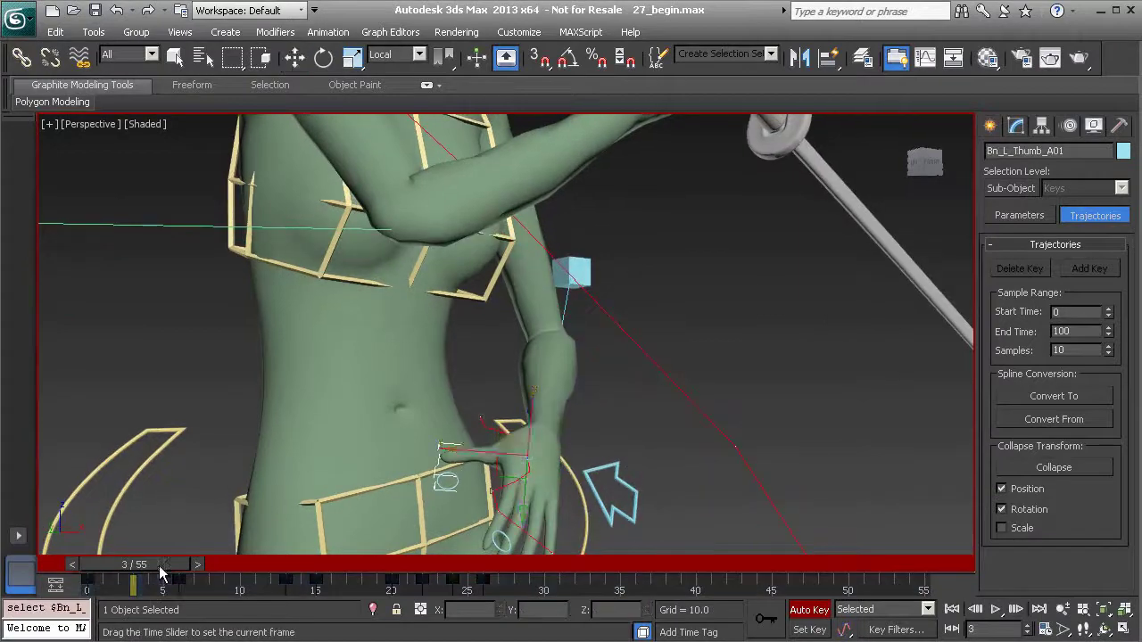
mouse_move(155, 572)
left_mouse_down()
mouse_move(133, 571)
mouse_move(161, 581)
left_mouse_up()
key("w")
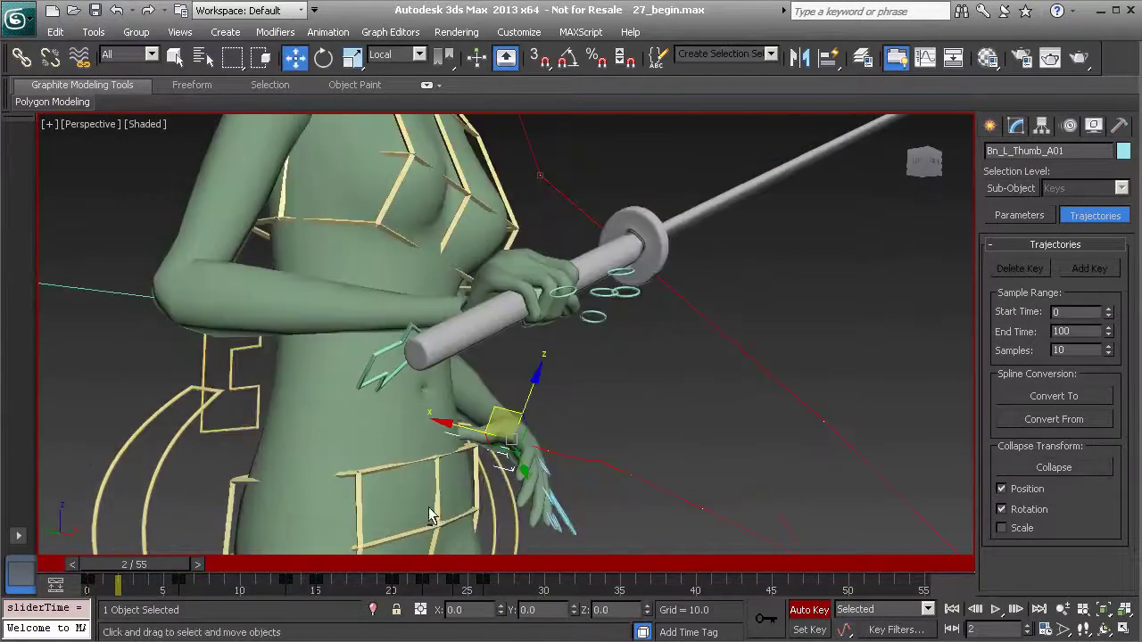
key("e")
middle_click_drag(495, 451, 473, 447, "alt")
left_click_drag(478, 447, 518, 454)
middle_click_drag(504, 456, 532, 468, "alt")
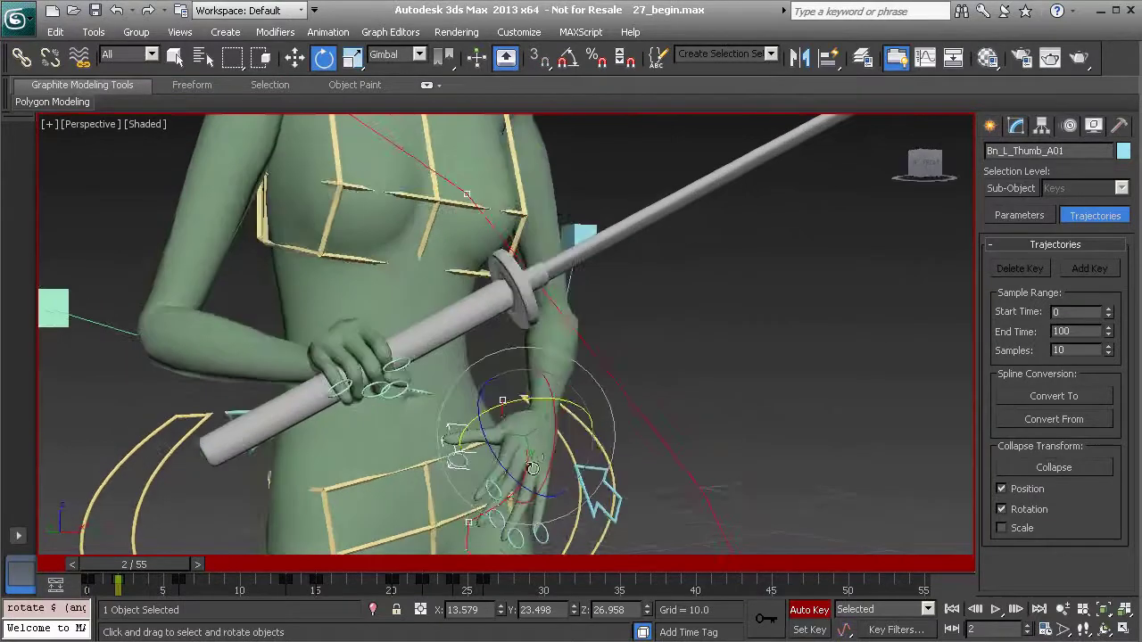
Step: At frame 2, set the left thumb's Mid bend to 1.5 and End bend to 11.0, and rotate its base to about 17.7, 15.5, 28.4
left_click_drag(537, 457, 527, 451)
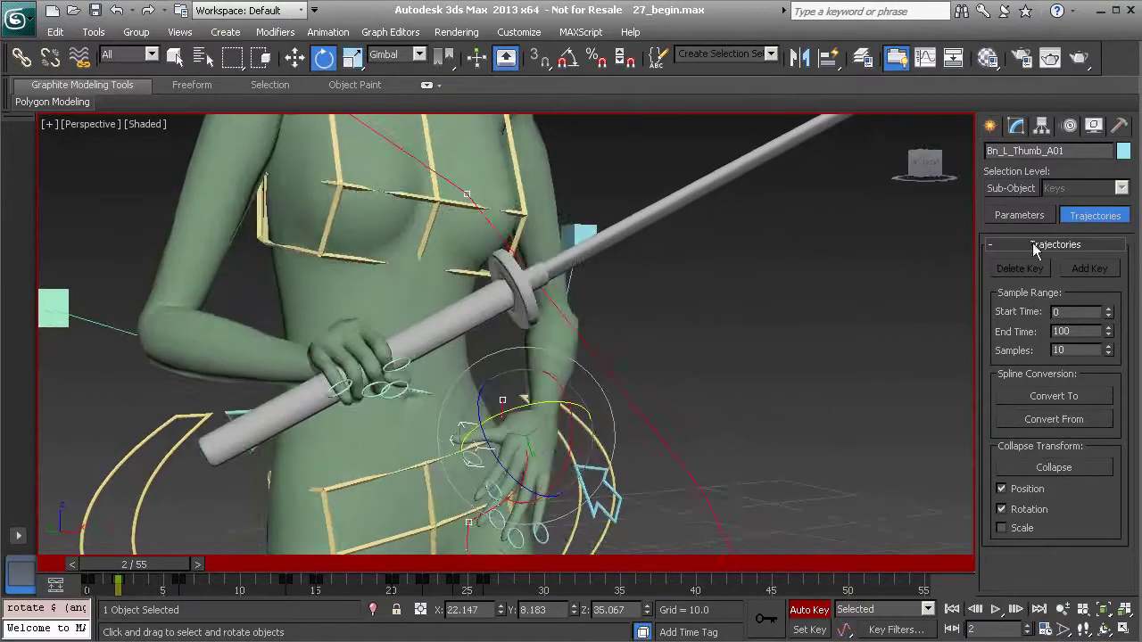
left_click(1016, 125)
middle_click_drag(536, 438, 569, 430, "alt")
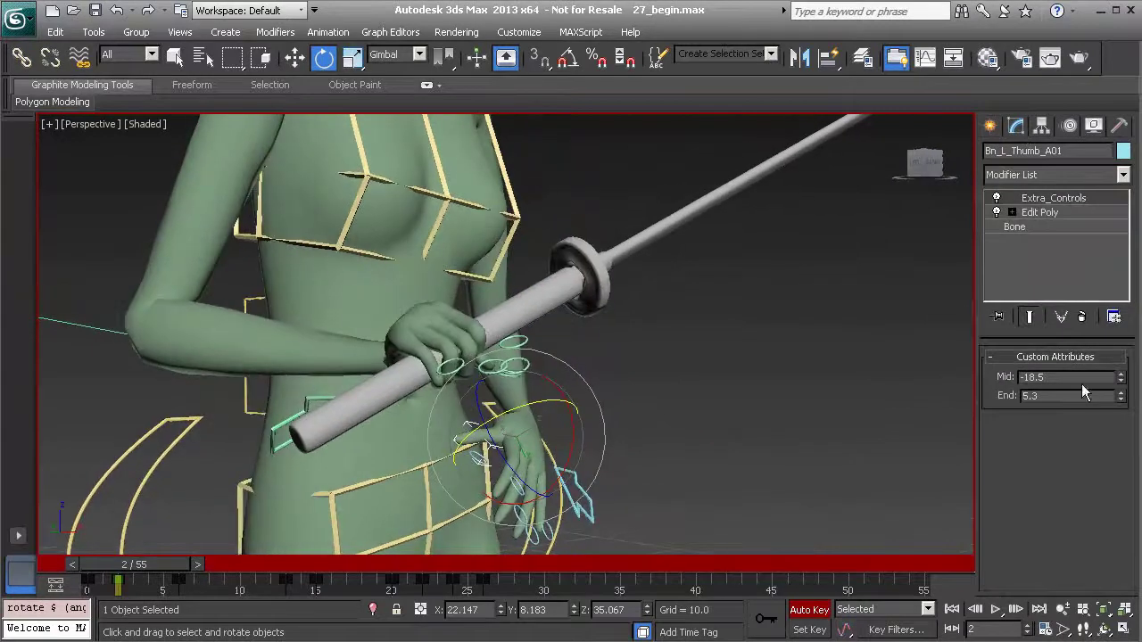
right_click(1122, 379)
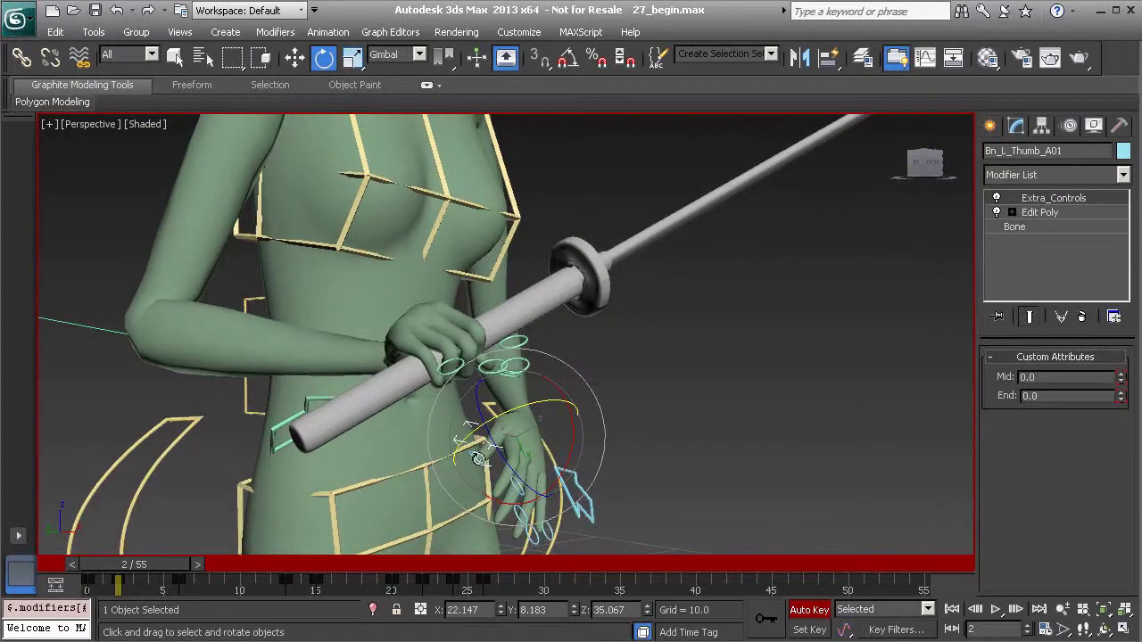
middle_click_drag(479, 457, 457, 455, "alt")
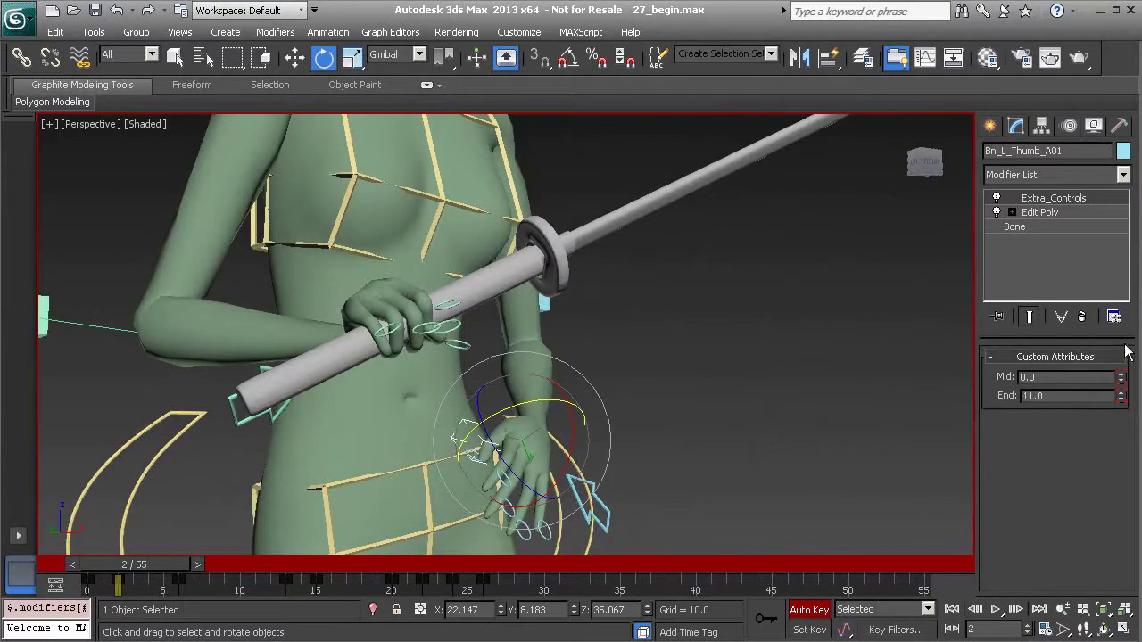
middle_click_drag(596, 473, 649, 479, "alt")
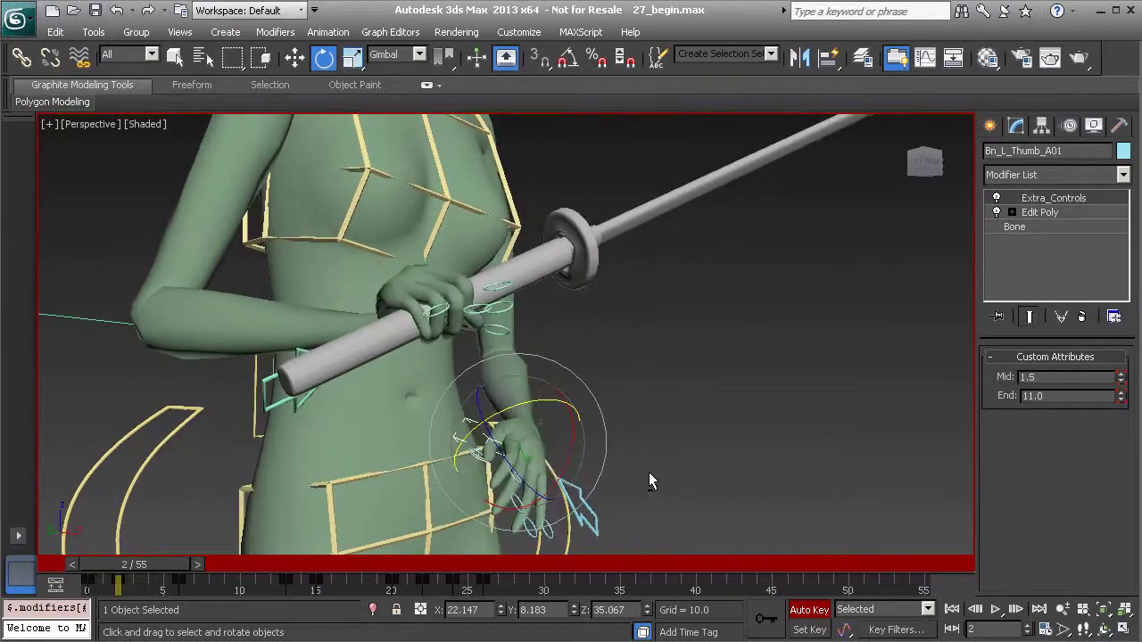
left_click_drag(543, 462, 527, 455)
middle_click_drag(527, 455, 504, 462, "alt")
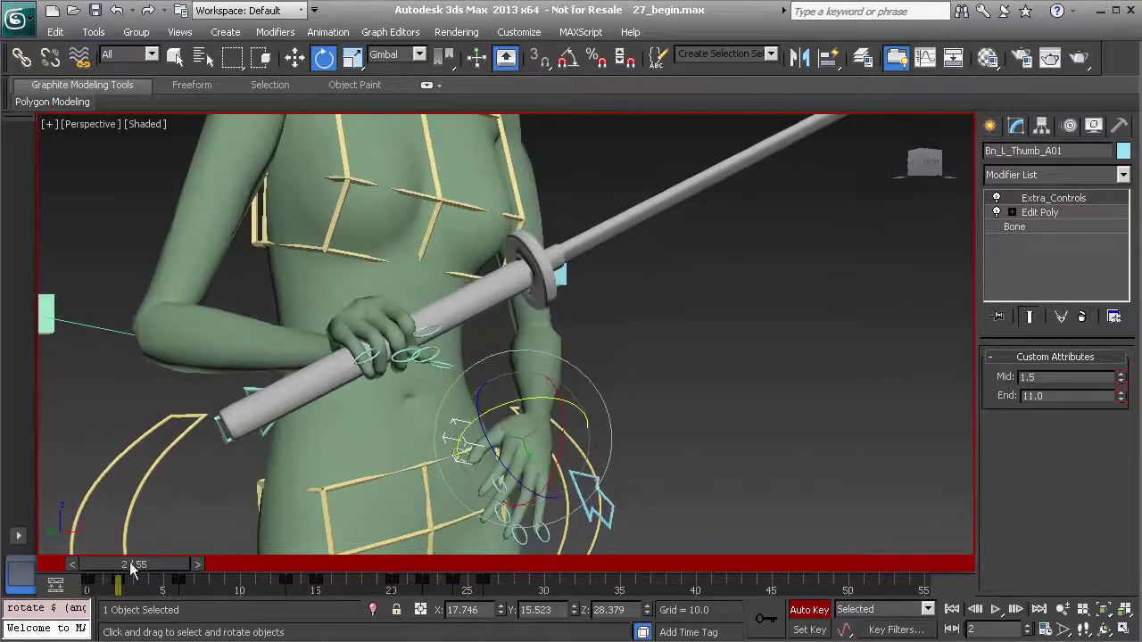
Step: Check the green heroine's left hand and arm motion from frame 2 to frame 7, viewing it from the front and behind
left_click_drag(140, 569, 177, 578)
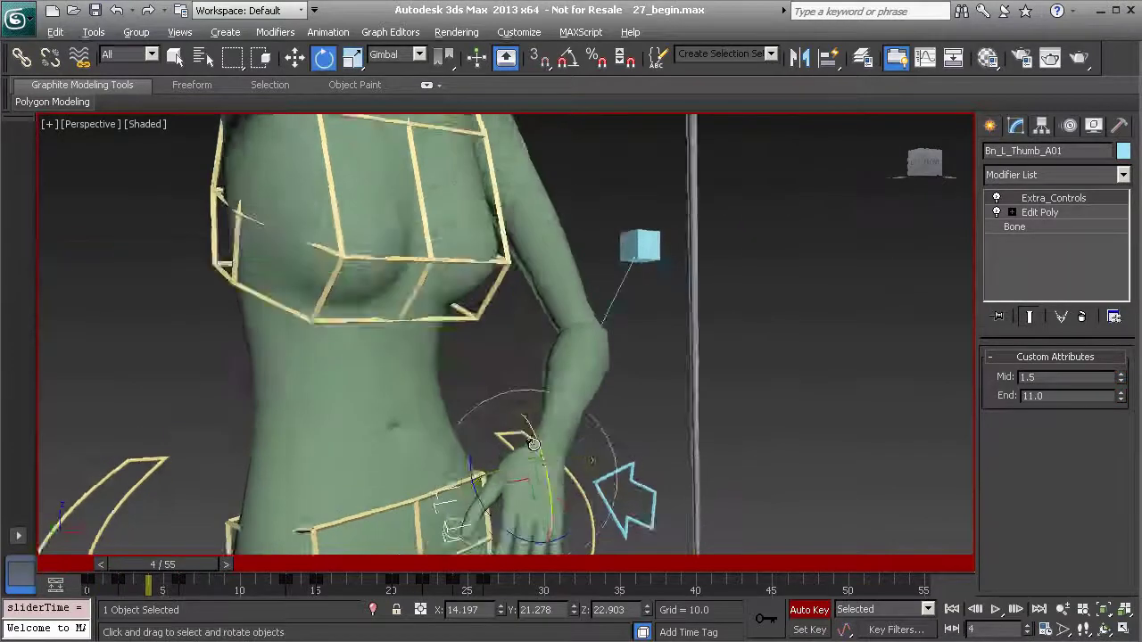
middle_click_drag(469, 393, 507, 390, "alt")
scroll(508, 390, "down", 4)
left_click_drag(150, 582, 208, 584)
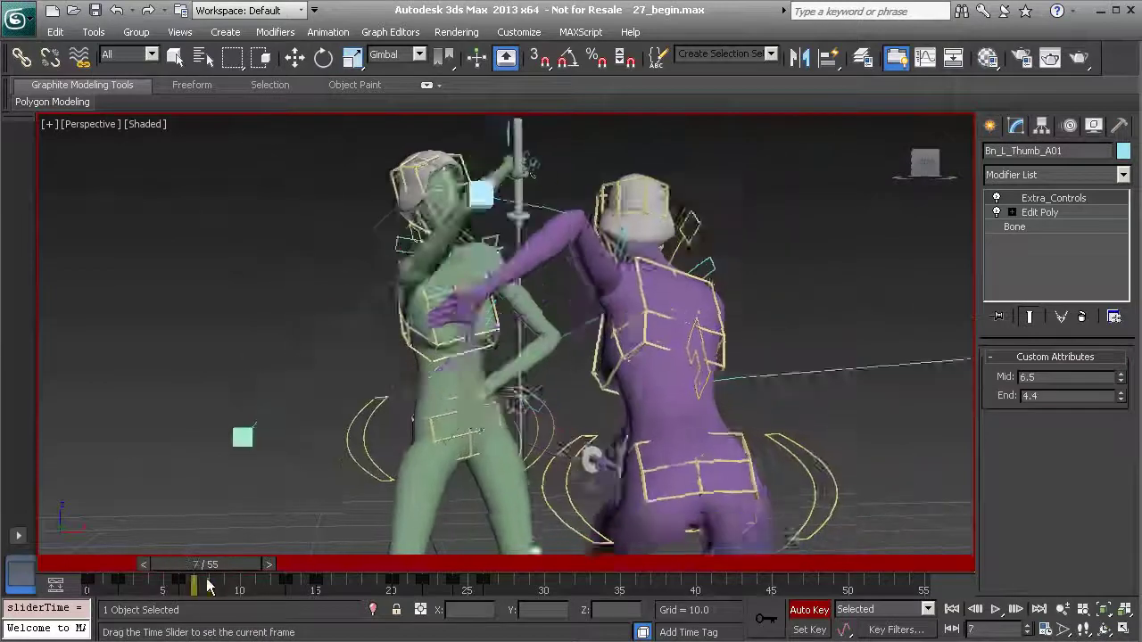
key("e")
middle_click_drag(684, 364, 235, 497, "alt")
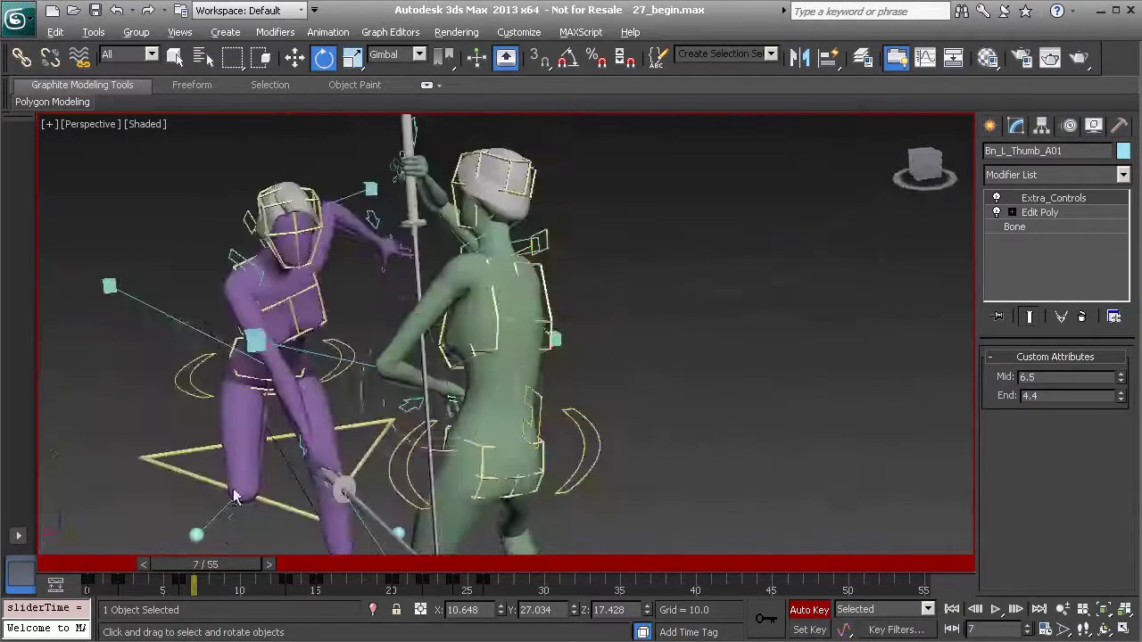
Step: At frame 5, move the green heroine's left elbow control inward and behind her so the elbow swings in toward her back
left_click_drag(207, 564, 171, 563)
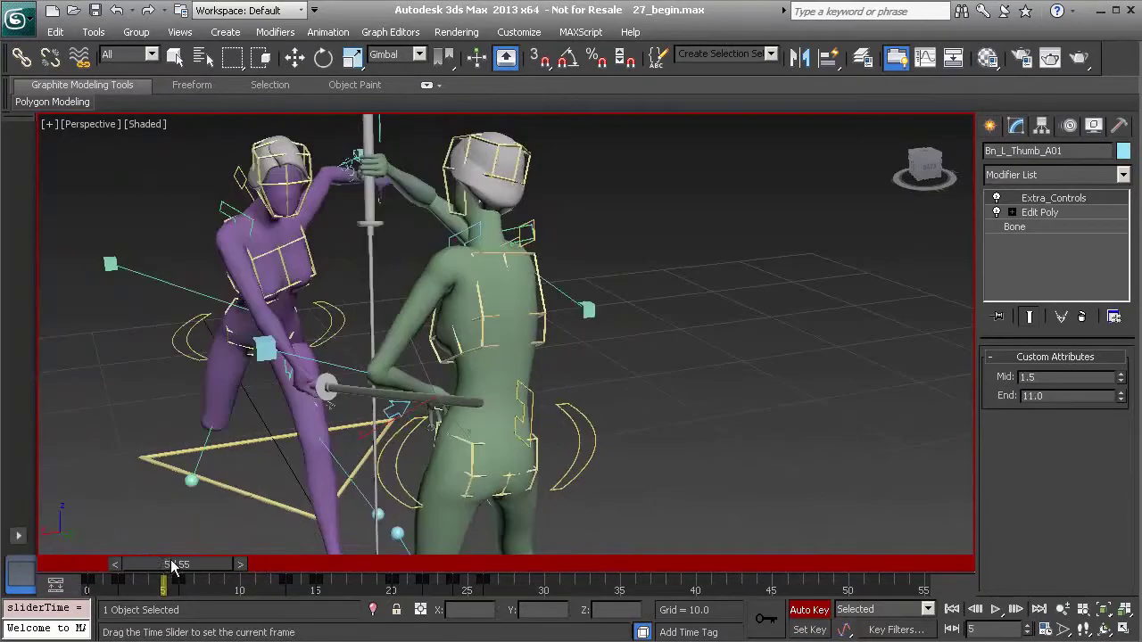
middle_click_drag(357, 392, 322, 409, "alt")
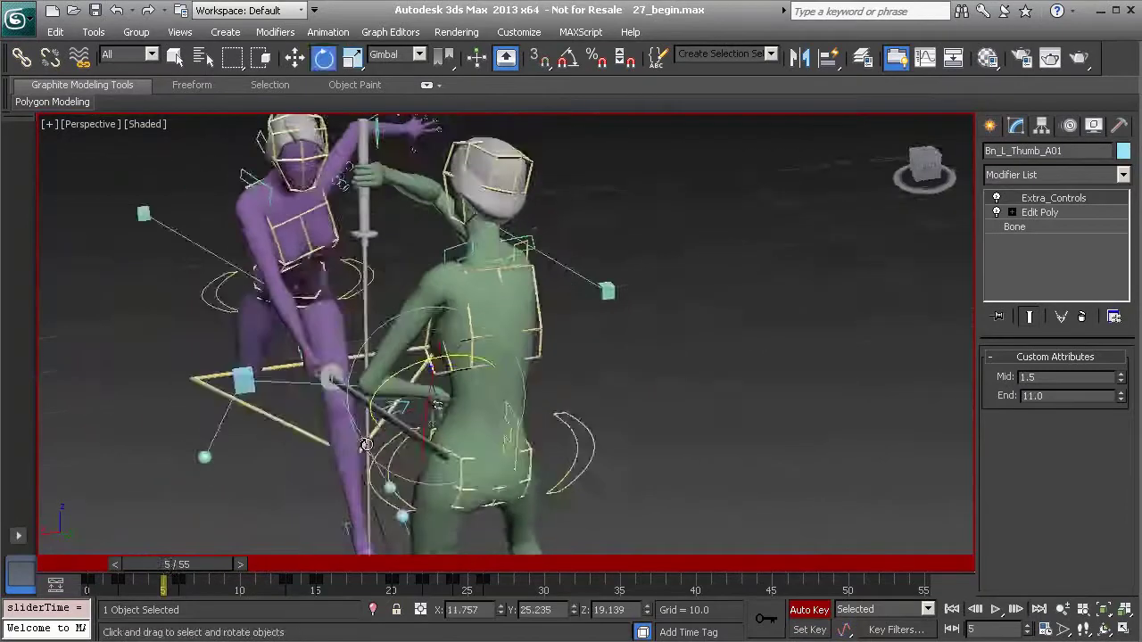
left_click(234, 383)
middle_click_drag(241, 385, 341, 412, "alt")
key("w")
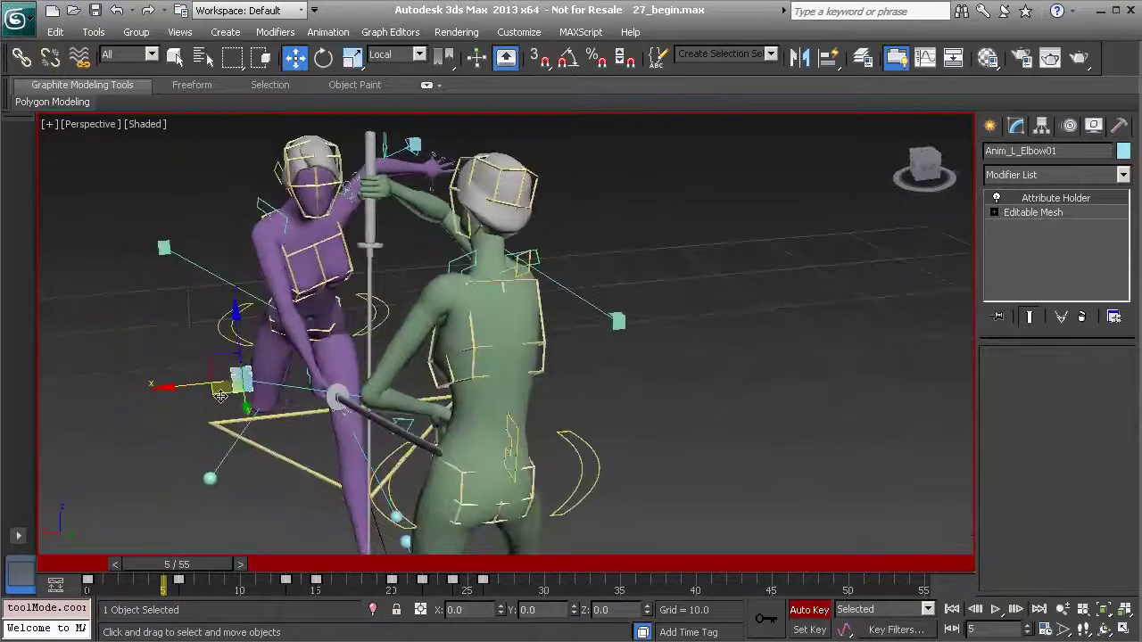
left_click_drag(208, 362, 337, 390)
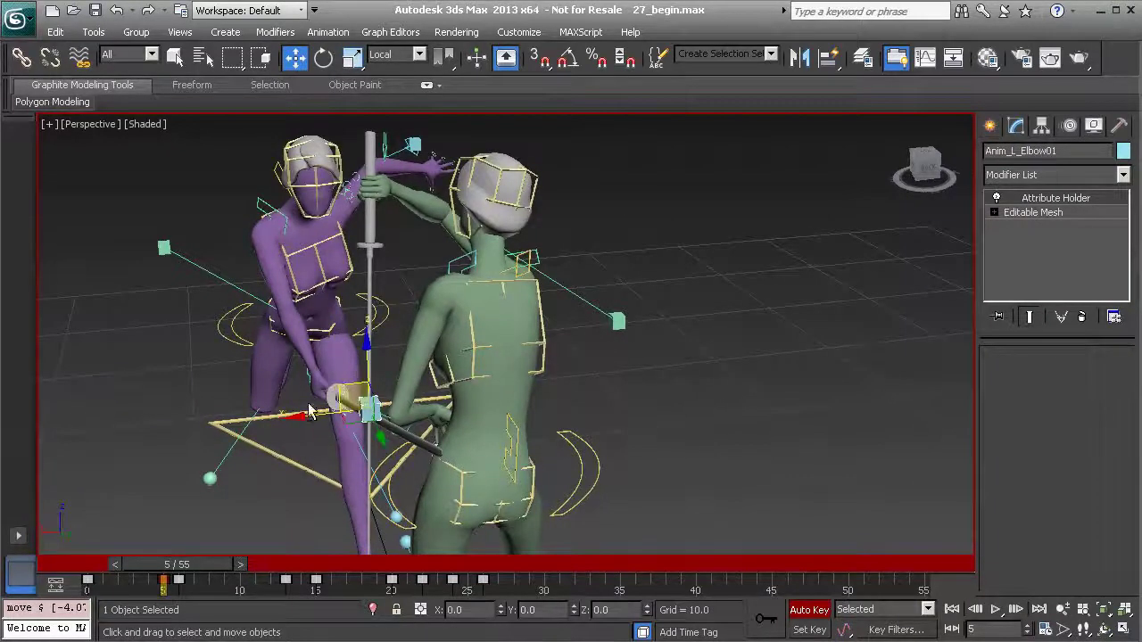
middle_click_drag(311, 408, 309, 456, "alt")
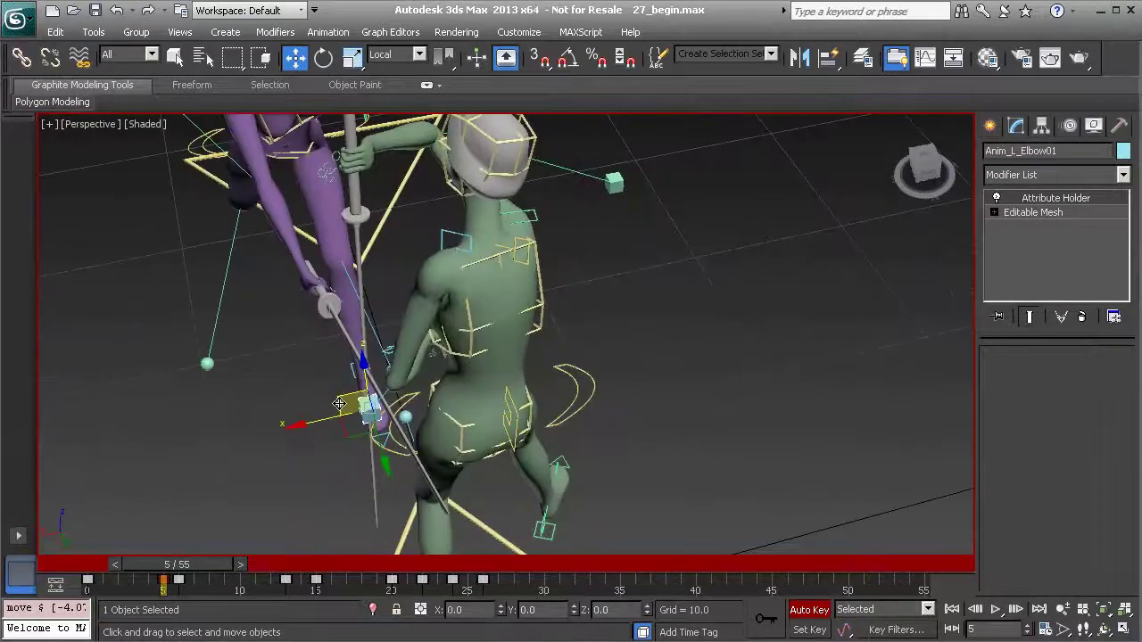
left_click_drag(337, 401, 338, 418)
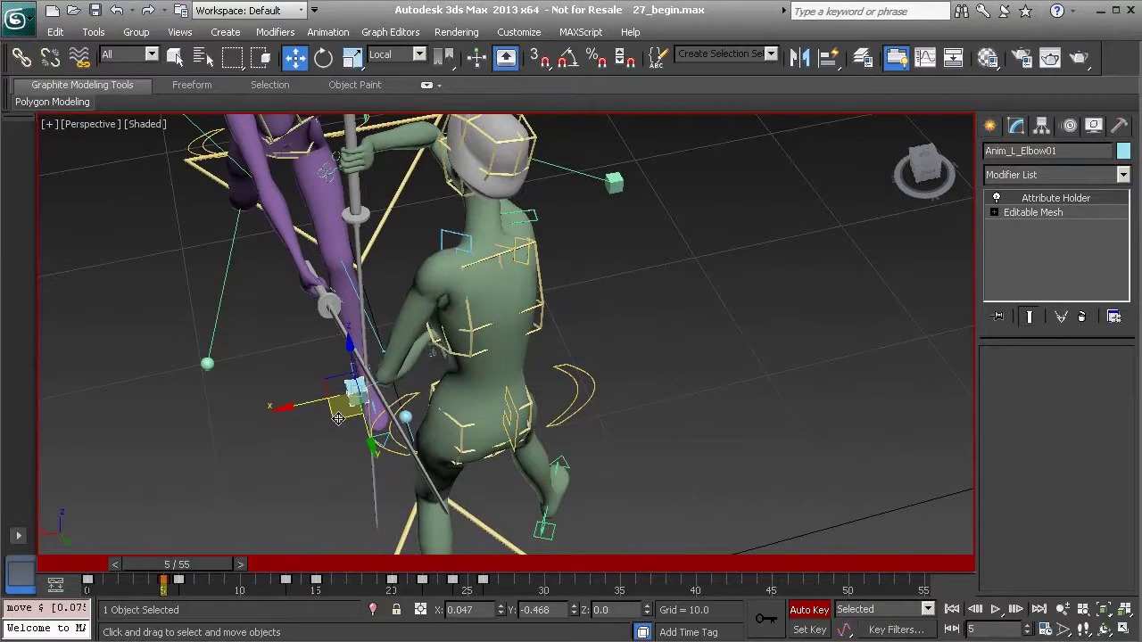
Step: At frame 6, move the left elbow control inward by about -3.2 in local X and 2.3 in local Y
left_click_drag(190, 573, 204, 566)
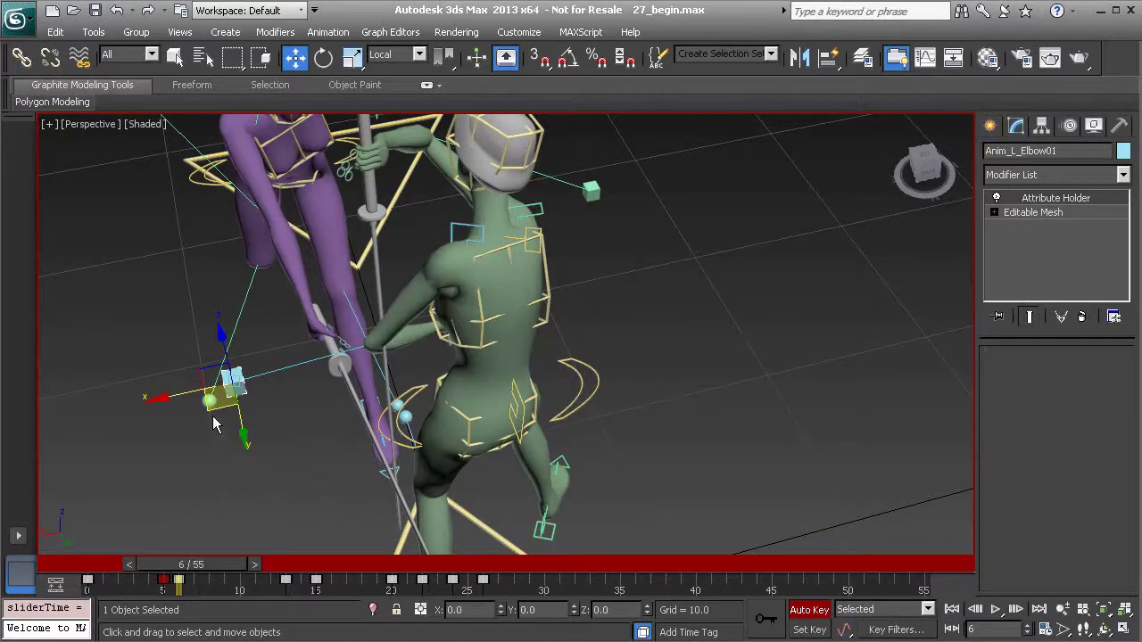
left_click_drag(209, 402, 323, 440)
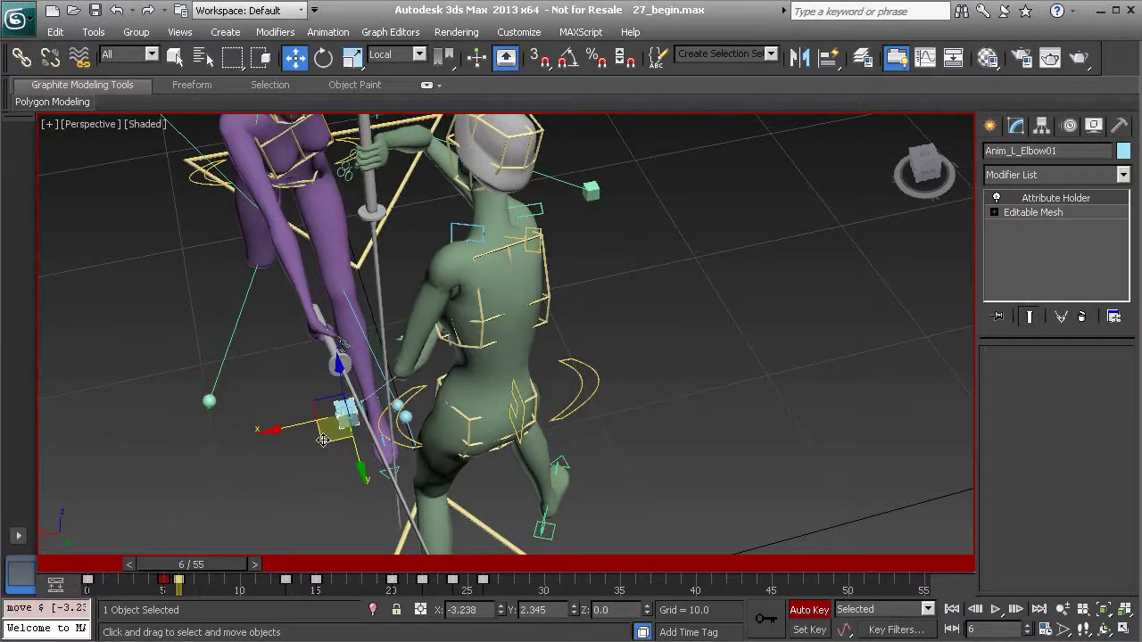
mouse_move(203, 574)
left_mouse_down()
mouse_move(163, 566)
mouse_move(229, 578)
mouse_move(111, 571)
mouse_move(191, 571)
left_mouse_up()
Step: Review the left arm's motion from the side by scrubbing back to frame 0, playing the animation and scrubbing to frame 13
middle_click_drag(626, 400, 371, 343, "alt")
scroll(371, 343, "down", 2)
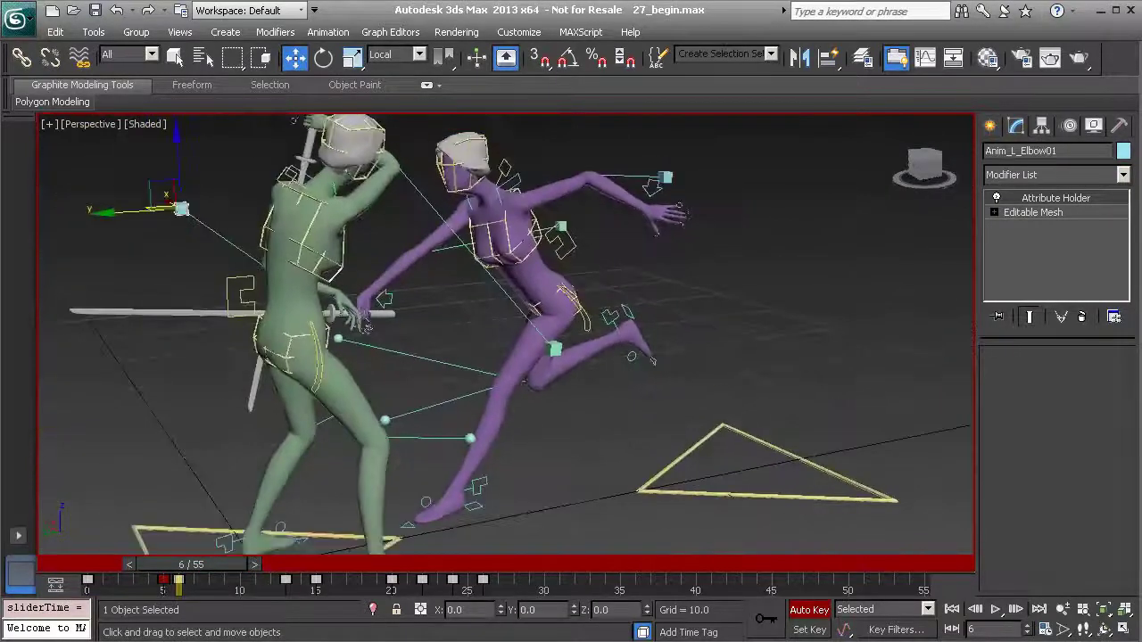
left_click_drag(180, 560, 129, 561)
key("w")
middle_click_drag(382, 323, 345, 304, "alt")
left_click_drag(174, 567, 79, 548)
scroll(579, 381, "down", 3)
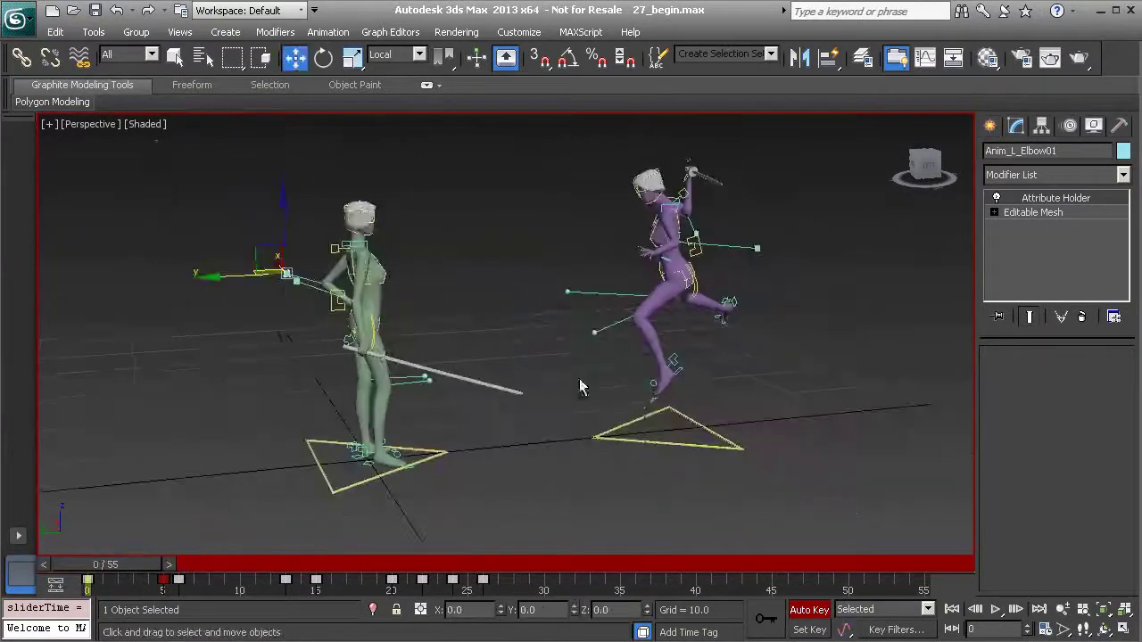
left_click(999, 613)
left_click(999, 613)
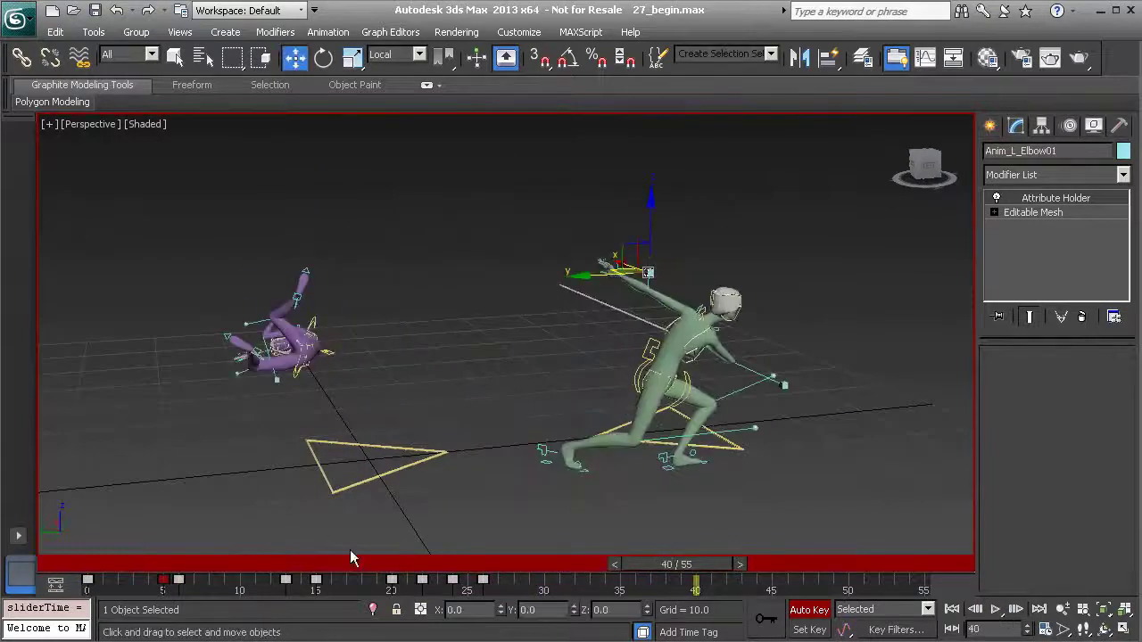
left_click_drag(107, 576, 293, 549)
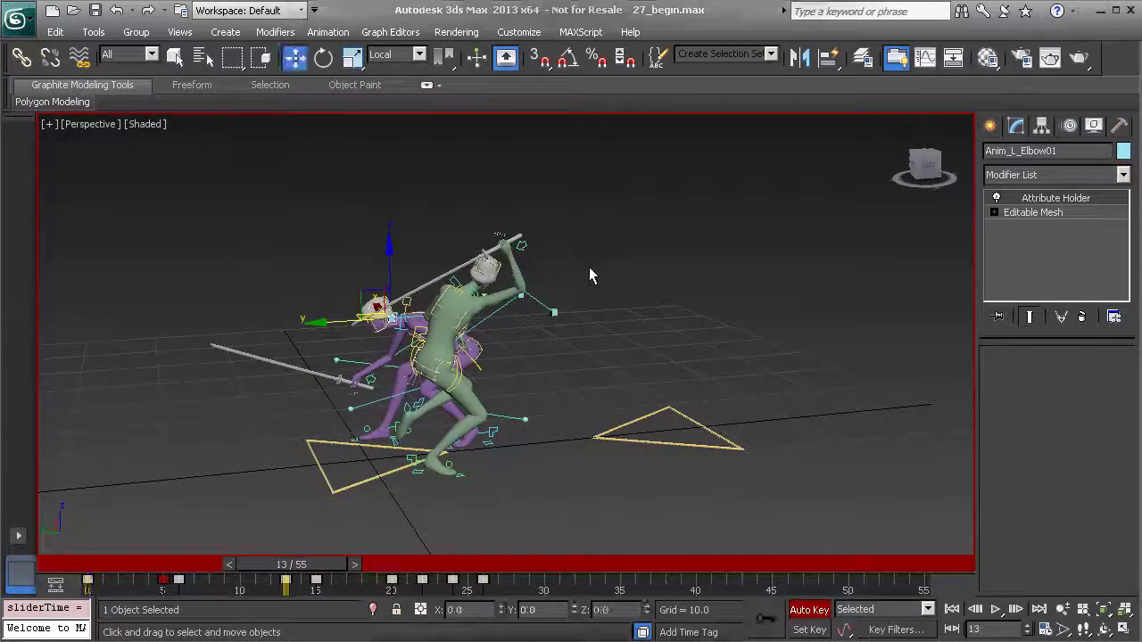